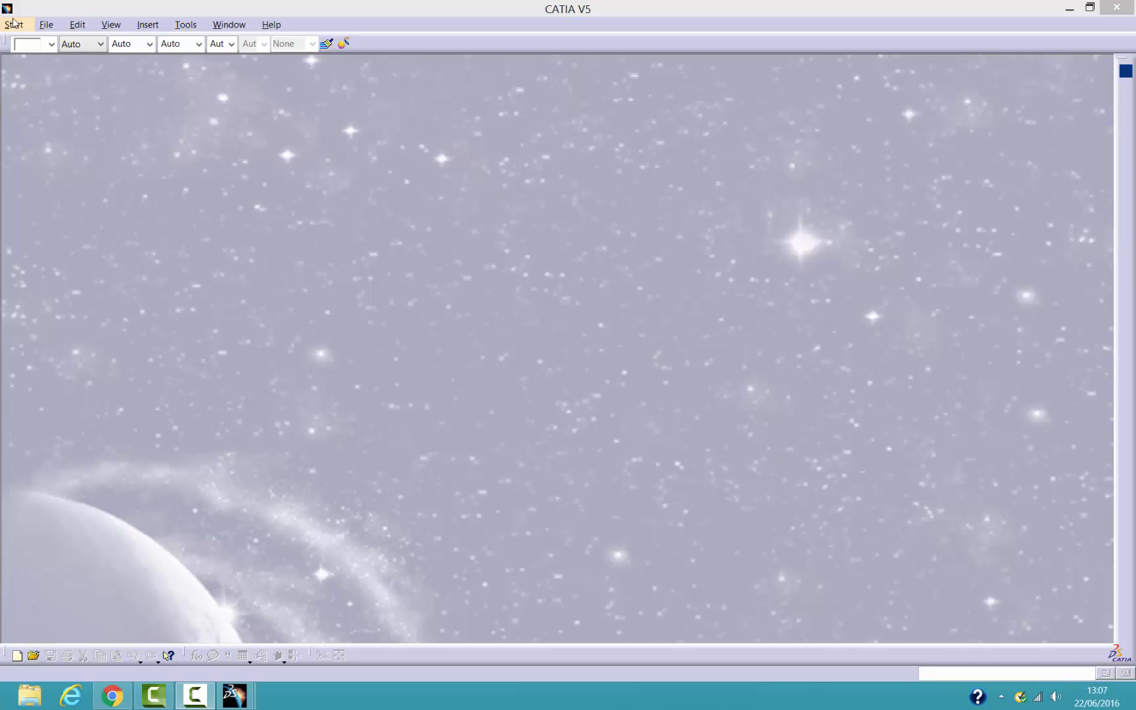
Create a new document of type Product
click(47, 25)
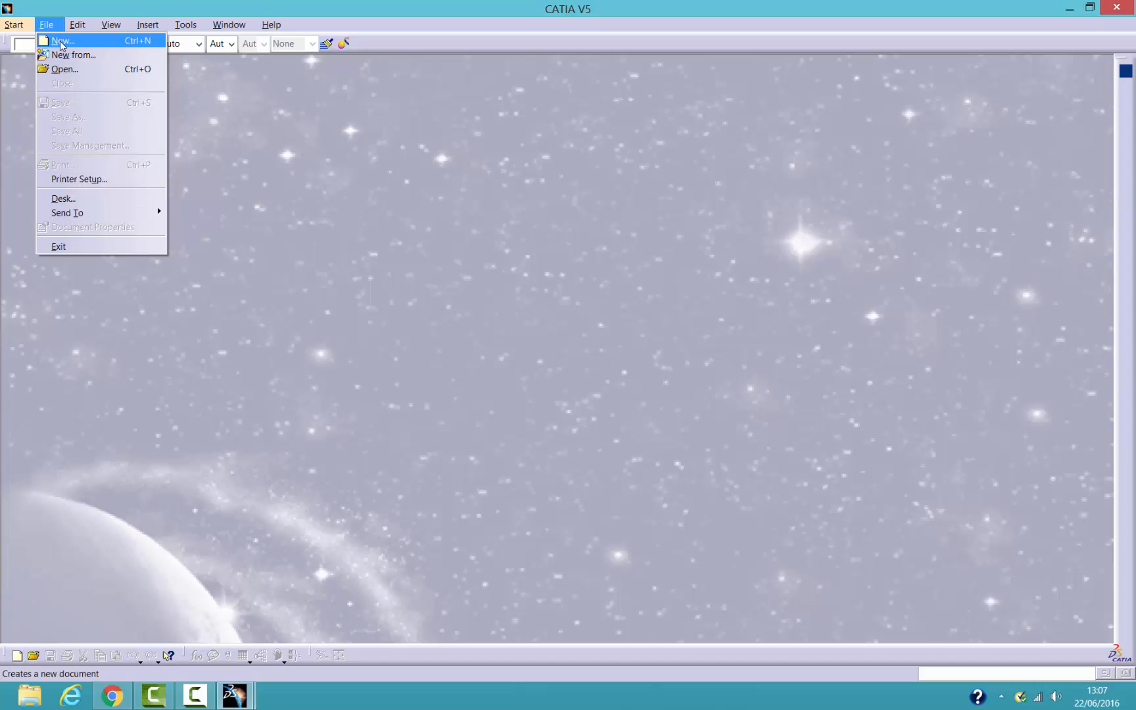
click(62, 42)
drag(1093, 531, 1090, 555)
click(989, 566)
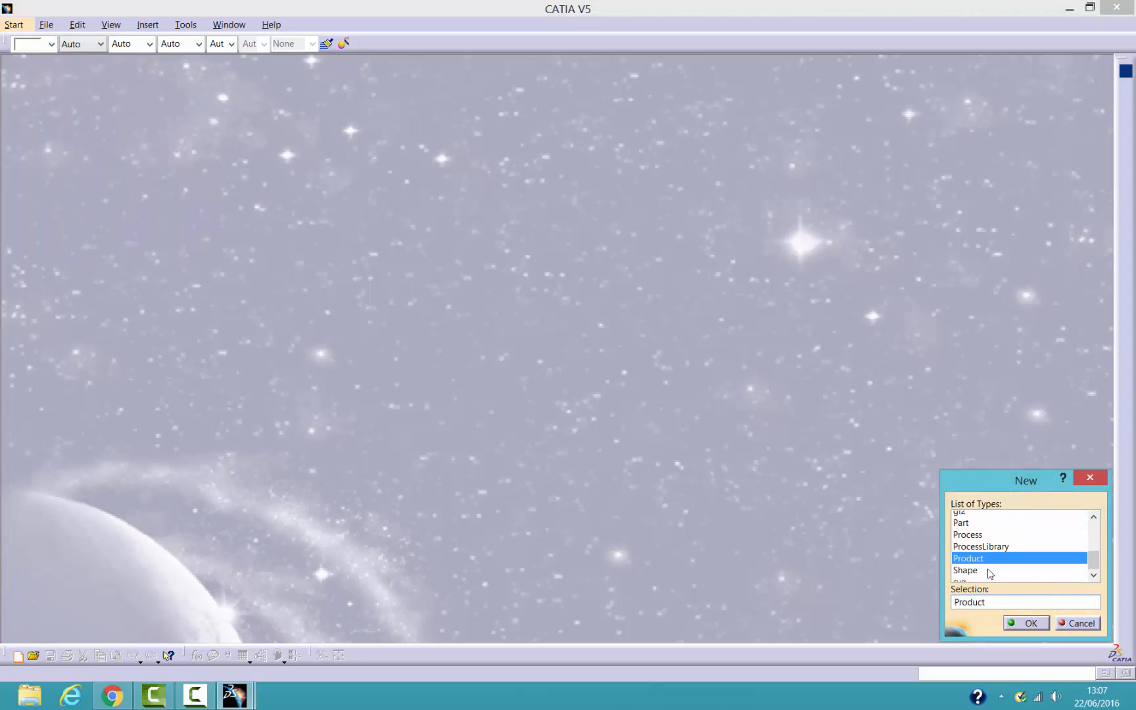
click(1029, 623)
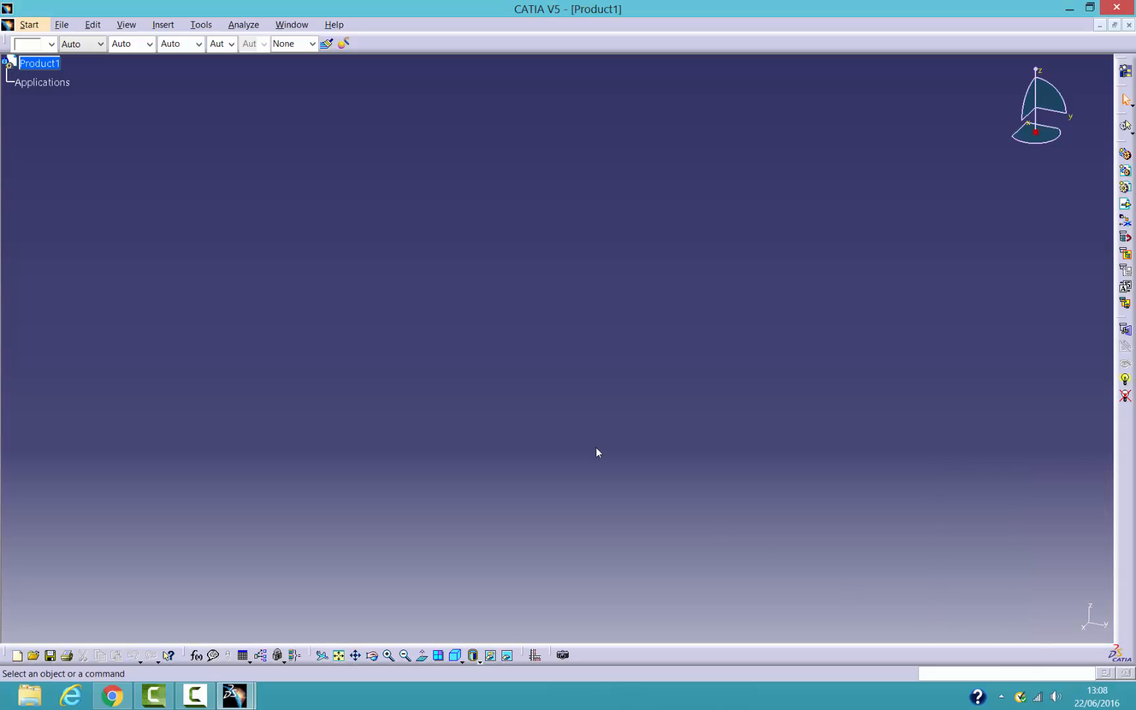
Add a new part to Product1 by switching to the Part Design workbench
click(42, 54)
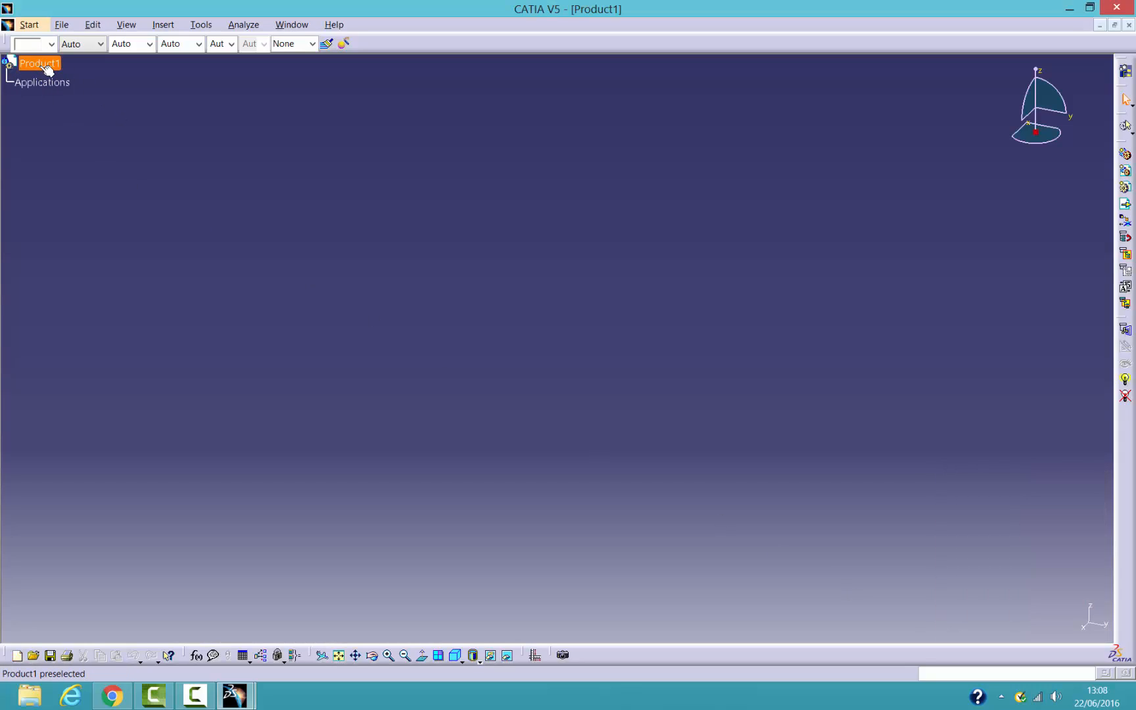
click(29, 24)
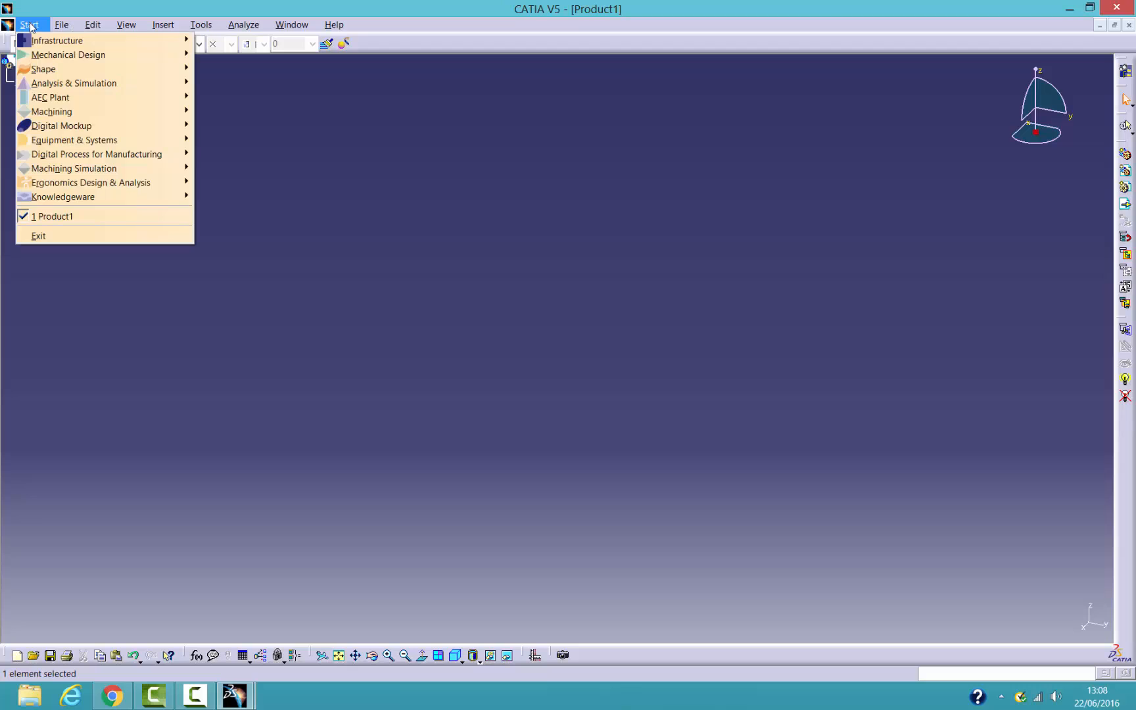
mouse_move(104, 57)
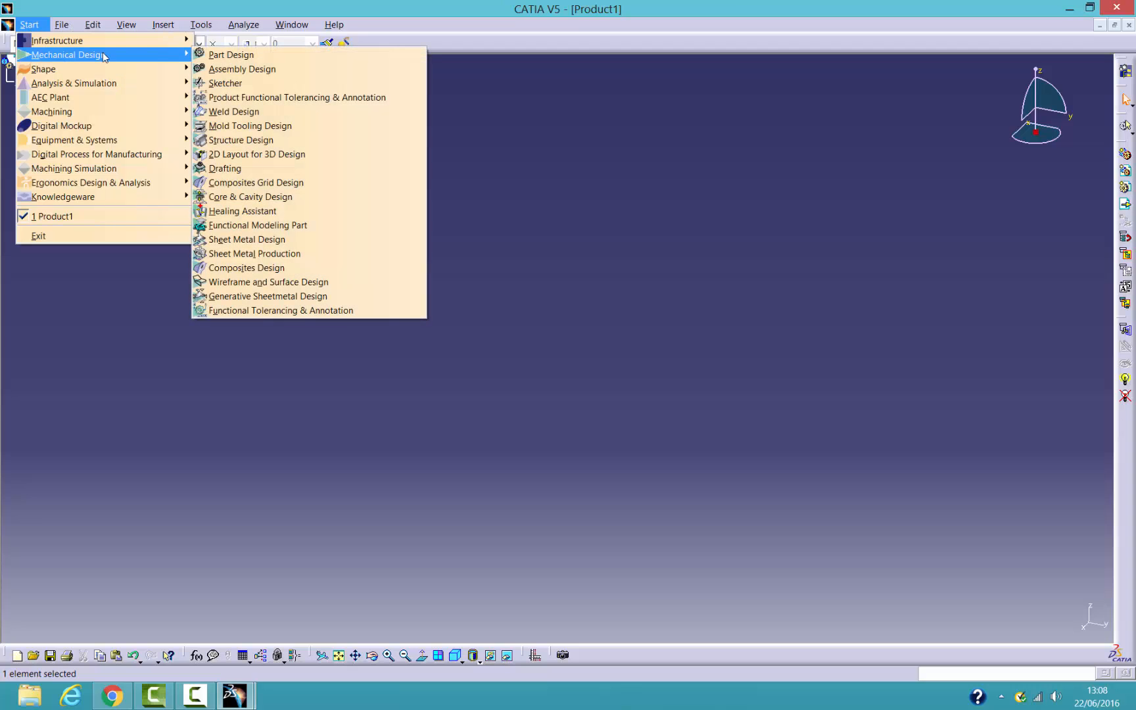
click(240, 59)
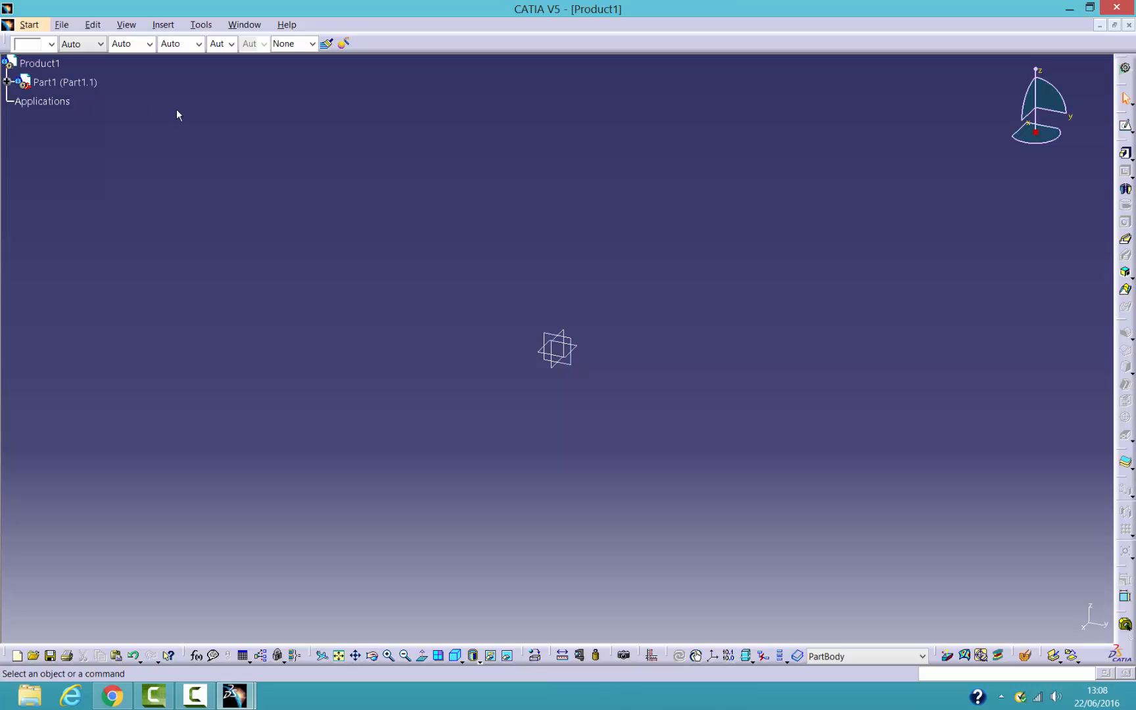
click(27, 66)
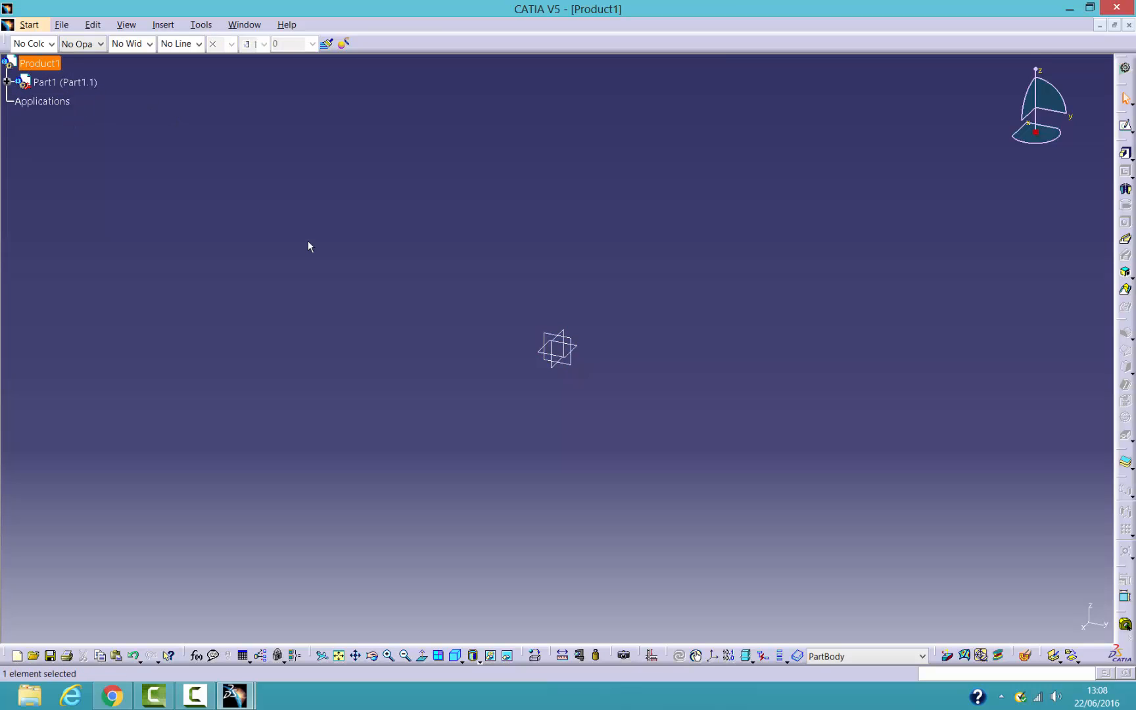
click(308, 240)
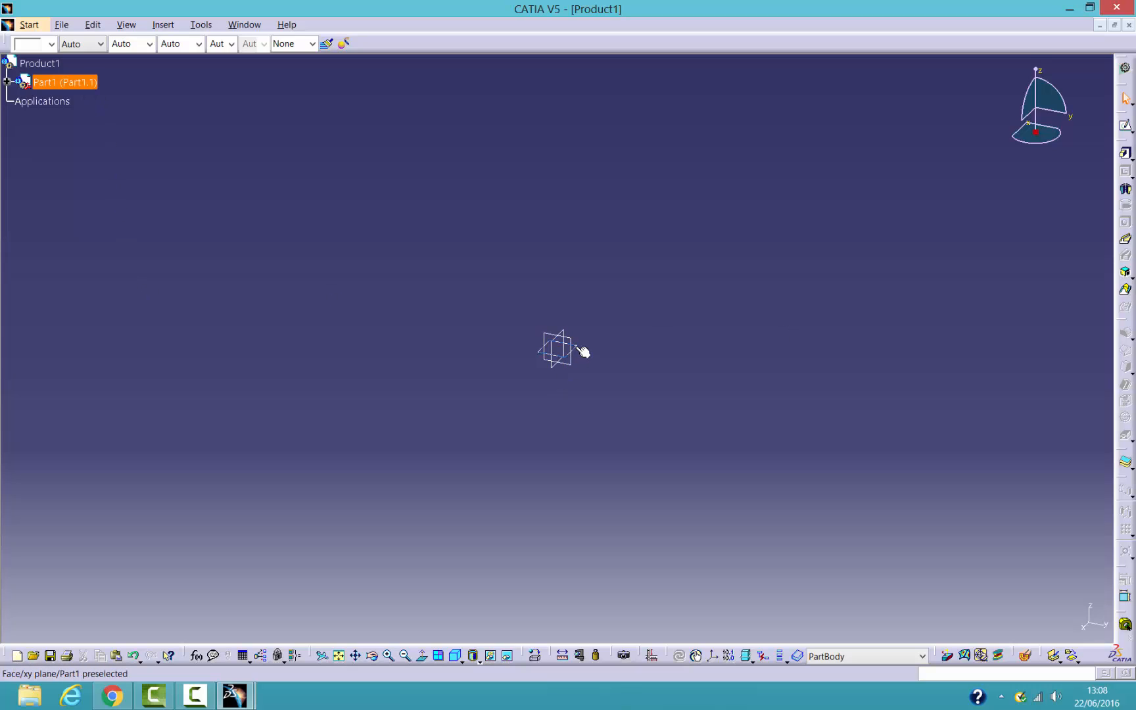
Sketch a rectangle about 170 mm by 70 mm around the origin on Part1's xy plane and exit the sketch
click(7, 81)
click(22, 102)
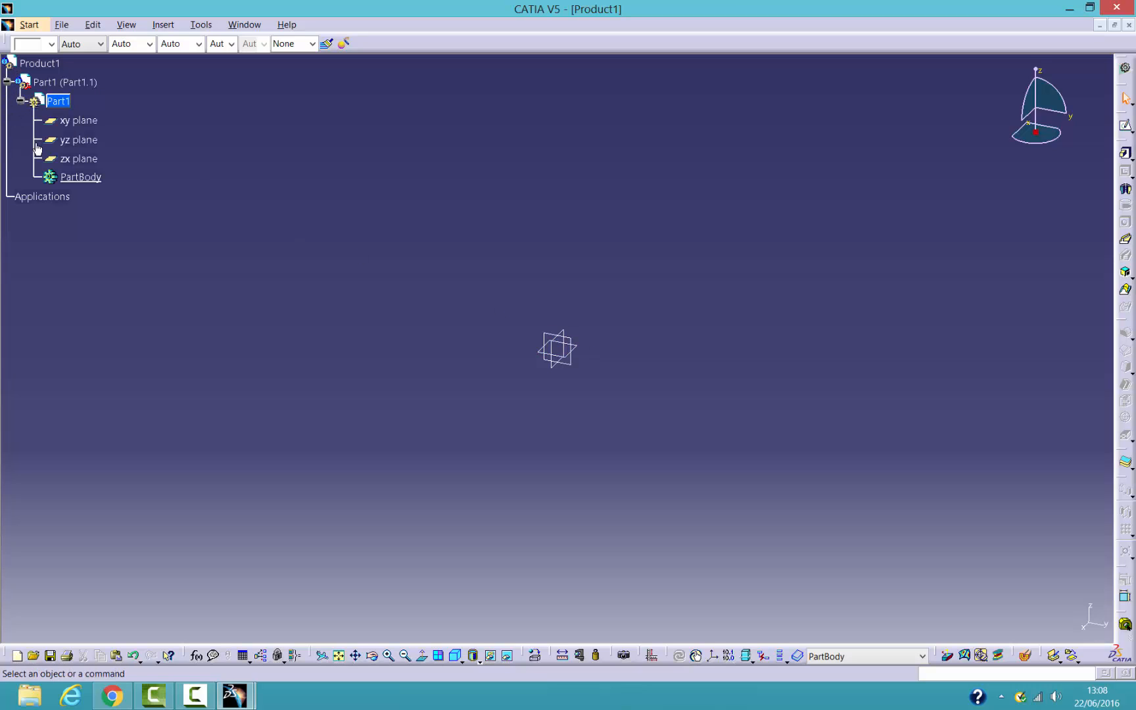
click(84, 125)
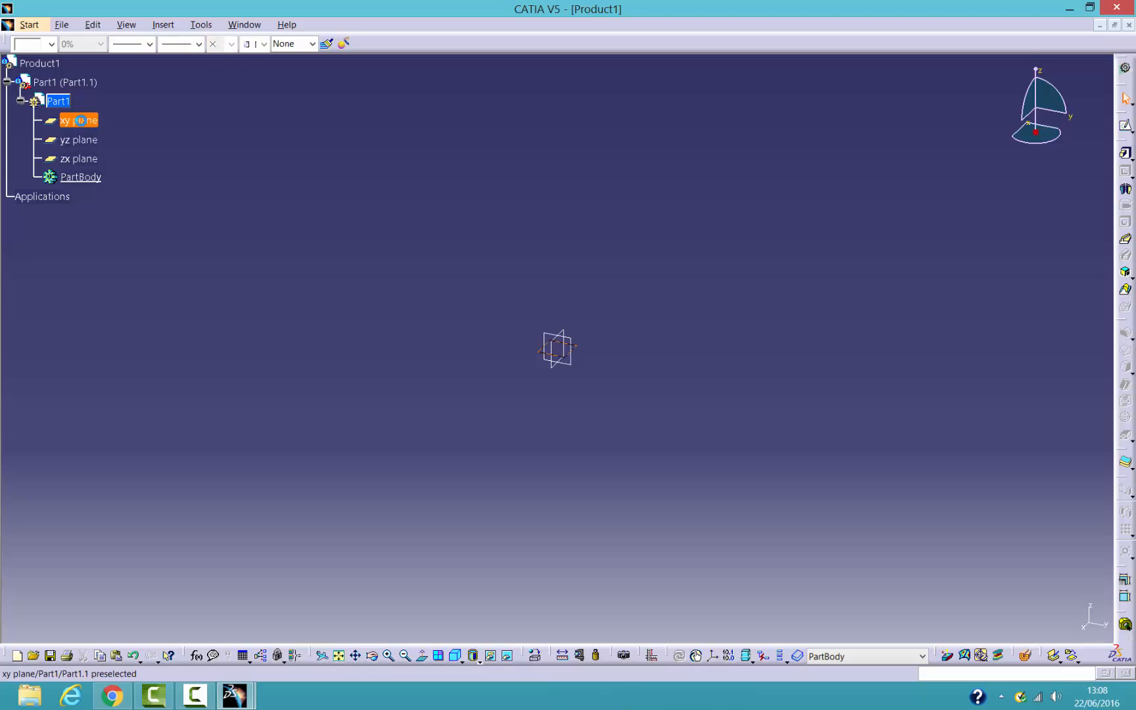
click(1126, 127)
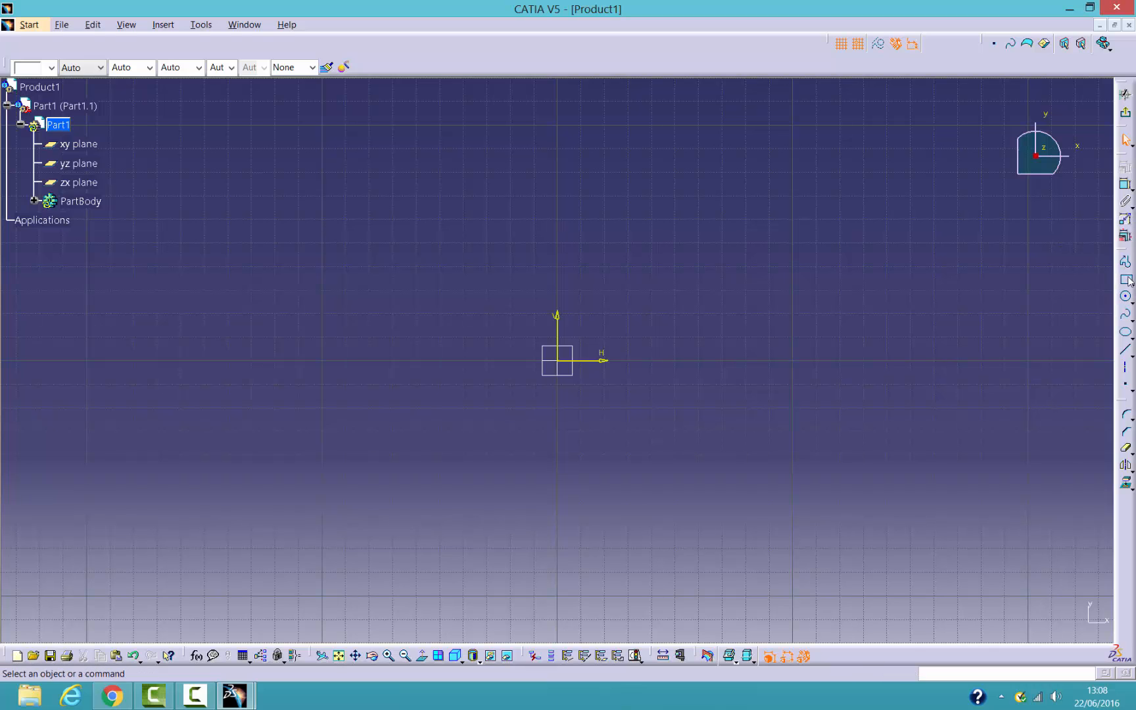
click(1125, 279)
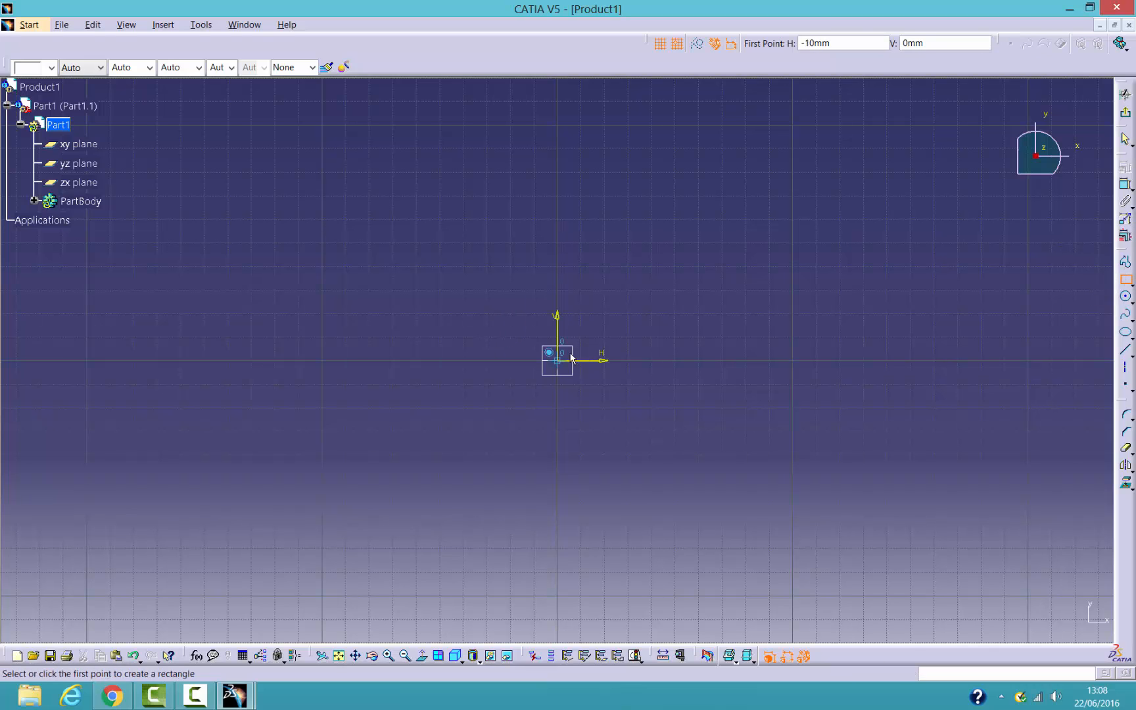
click(369, 431)
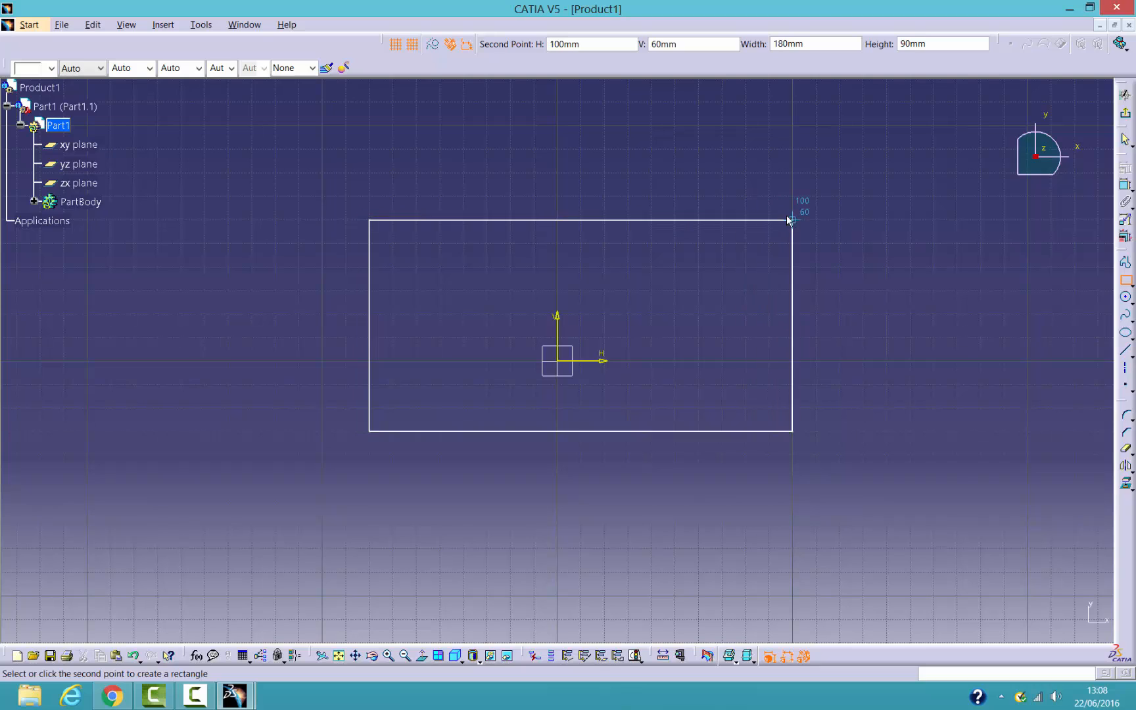
click(769, 266)
click(882, 264)
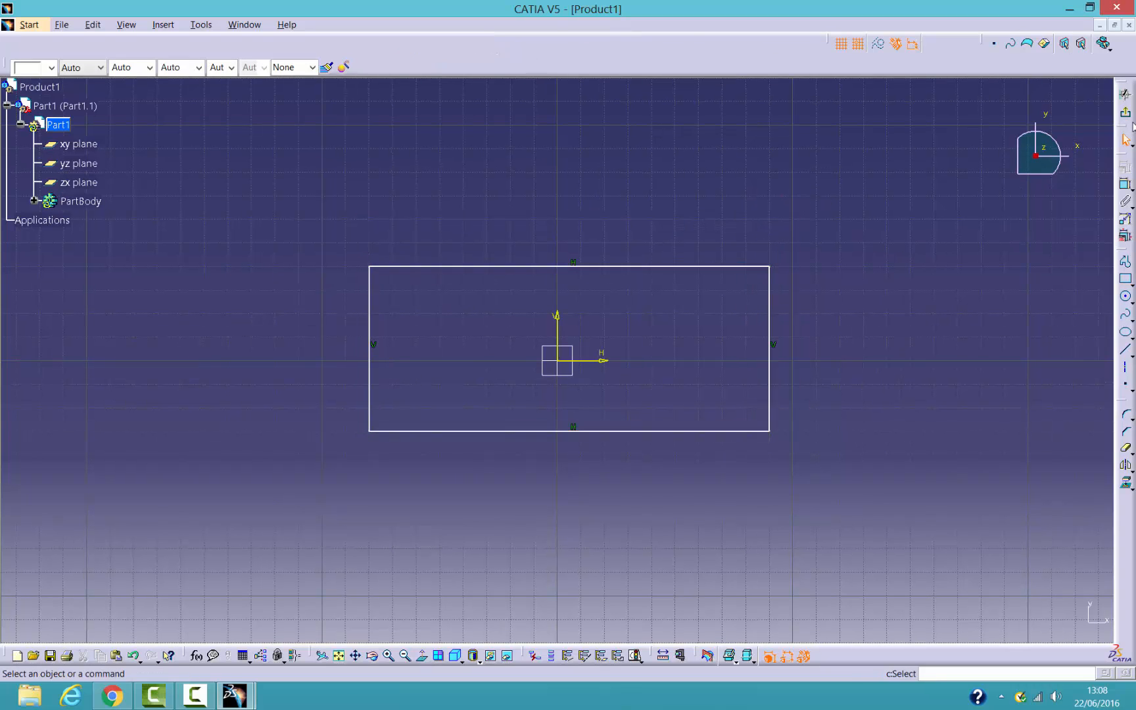
click(1126, 115)
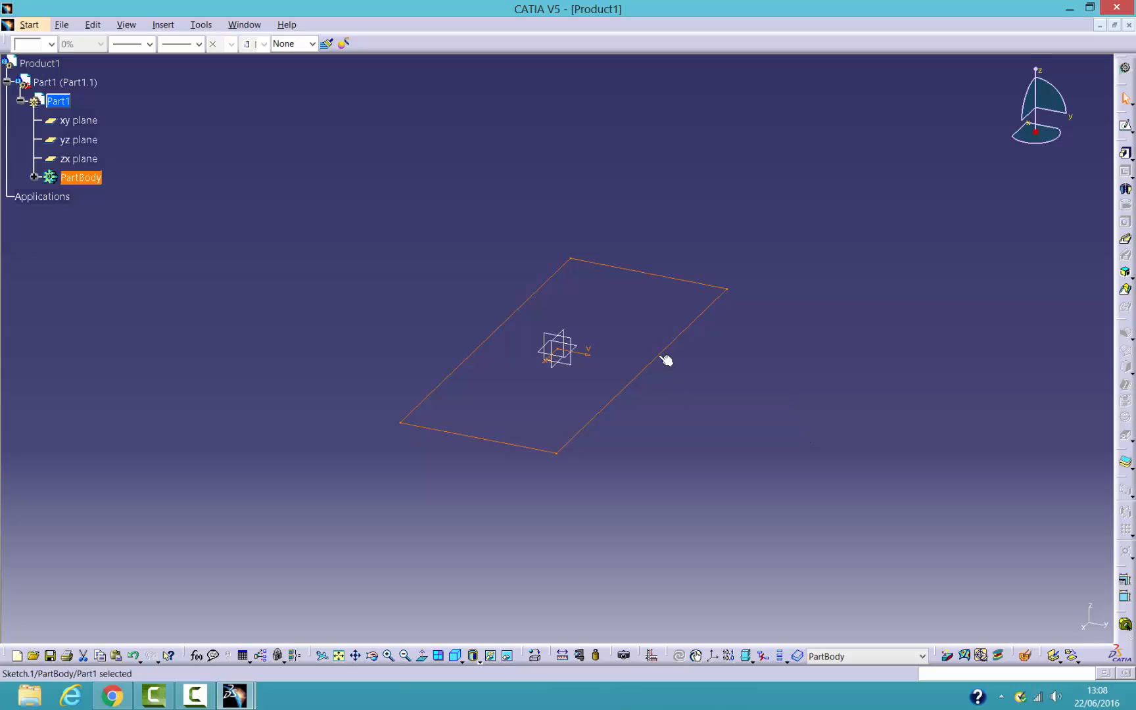
Examine the rectangular sketch and its edges from different angles, distances and positions
click(668, 279)
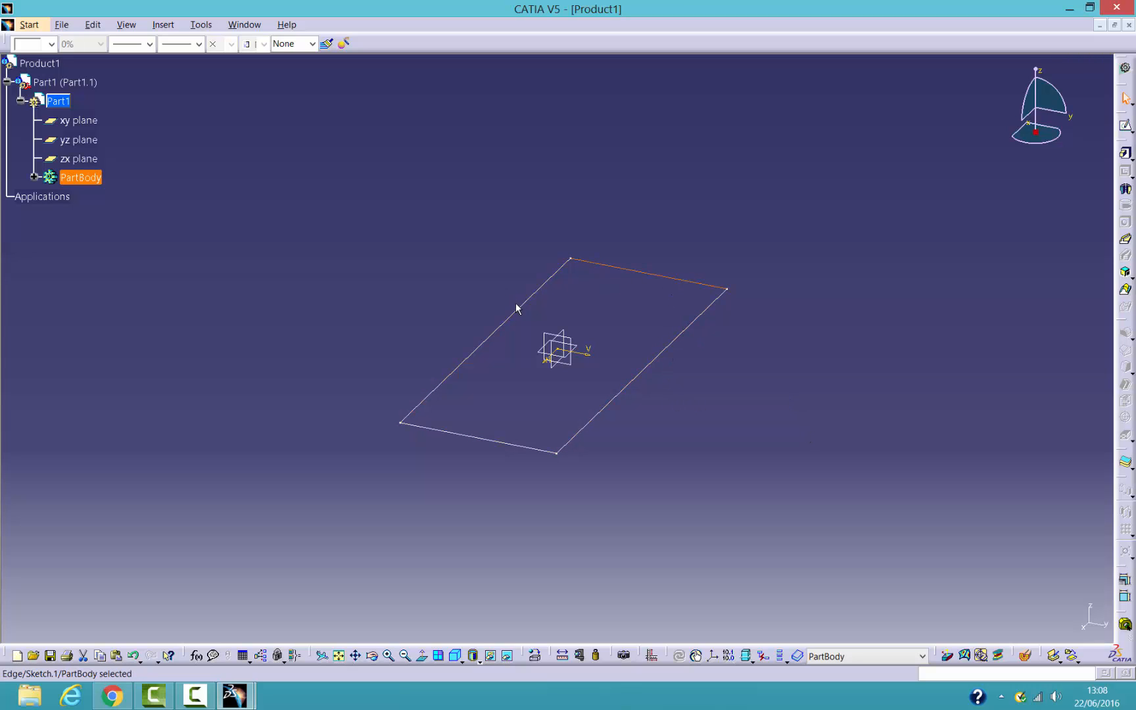
click(517, 308)
click(475, 436)
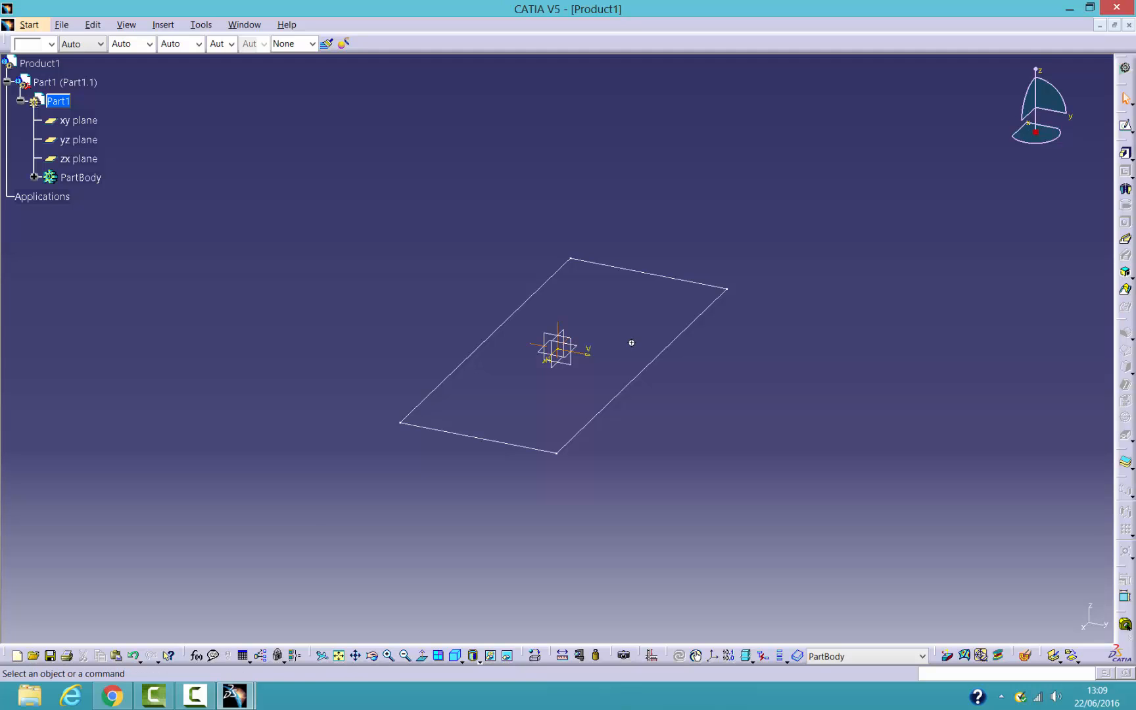
mouse_move(631, 340)
middle_down()
mouse_move(632, 360)
mouse_move(319, 349)
mouse_move(808, 242)
mouse_move(633, 519)
mouse_move(611, 131)
mouse_move(631, 444)
mouse_move(623, 344)
mouse_move(633, 336)
middle_up()
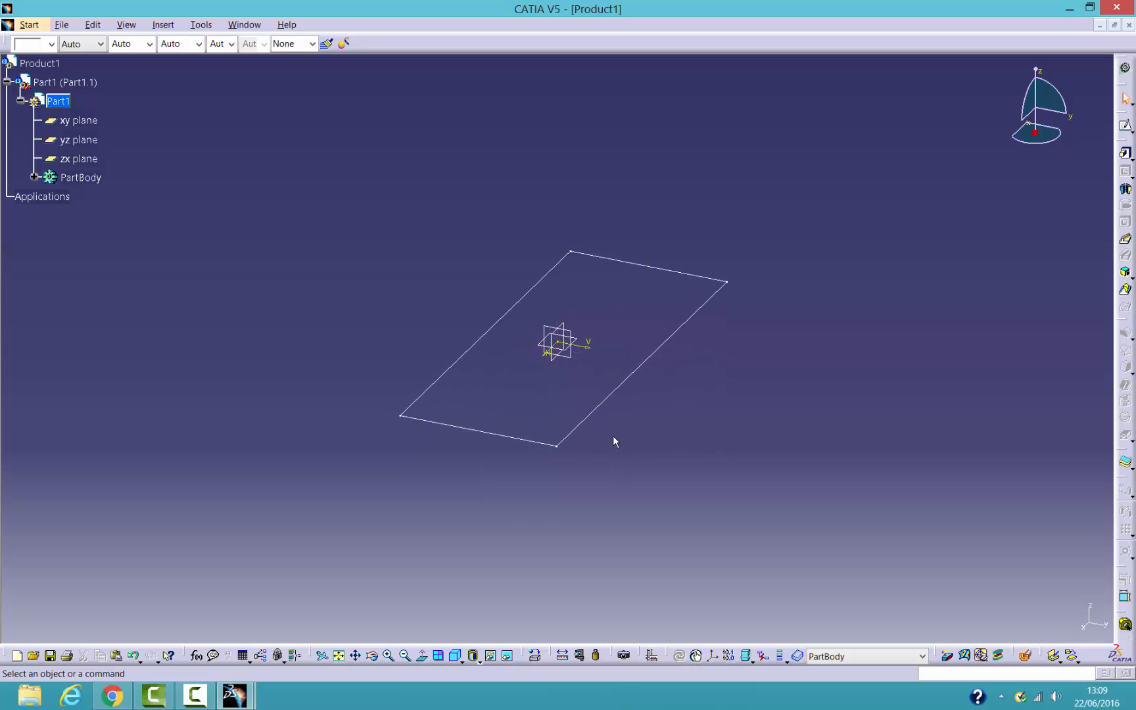
middle_drag(613, 437, 932, 259)
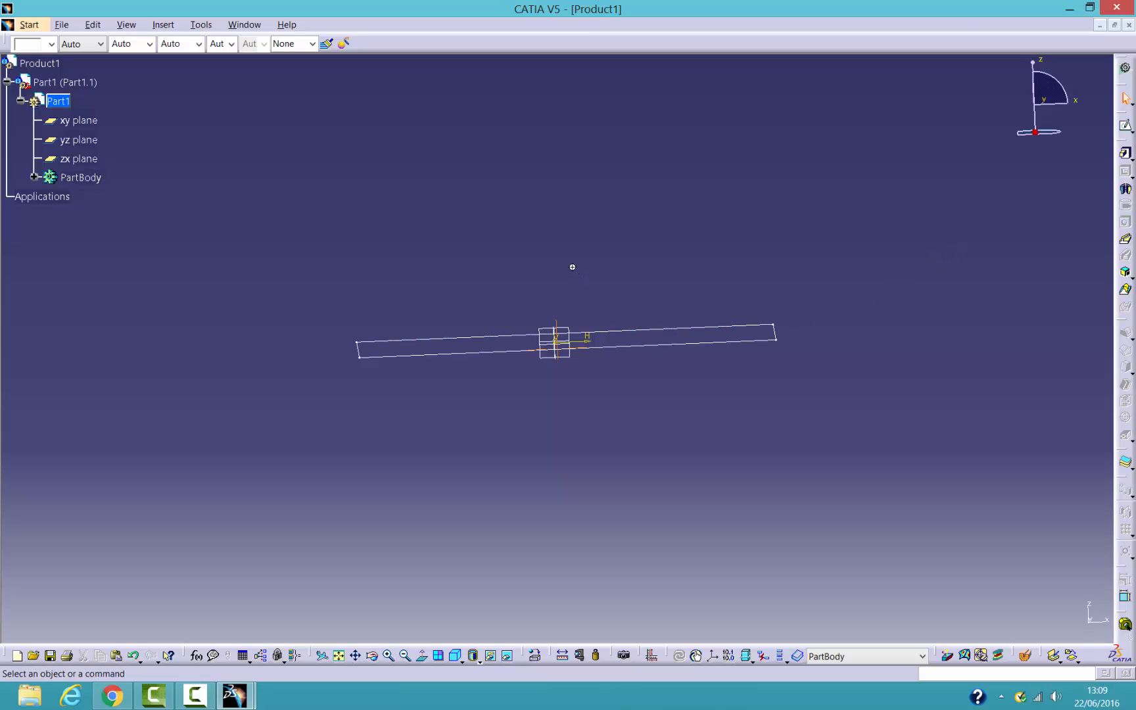
middle_drag(572, 267, 573, 267)
mouse_move(573, 267)
middle_down()
mouse_move(552, 101)
mouse_move(512, 388)
mouse_move(568, 205)
mouse_move(539, 328)
mouse_move(560, 249)
middle_up()
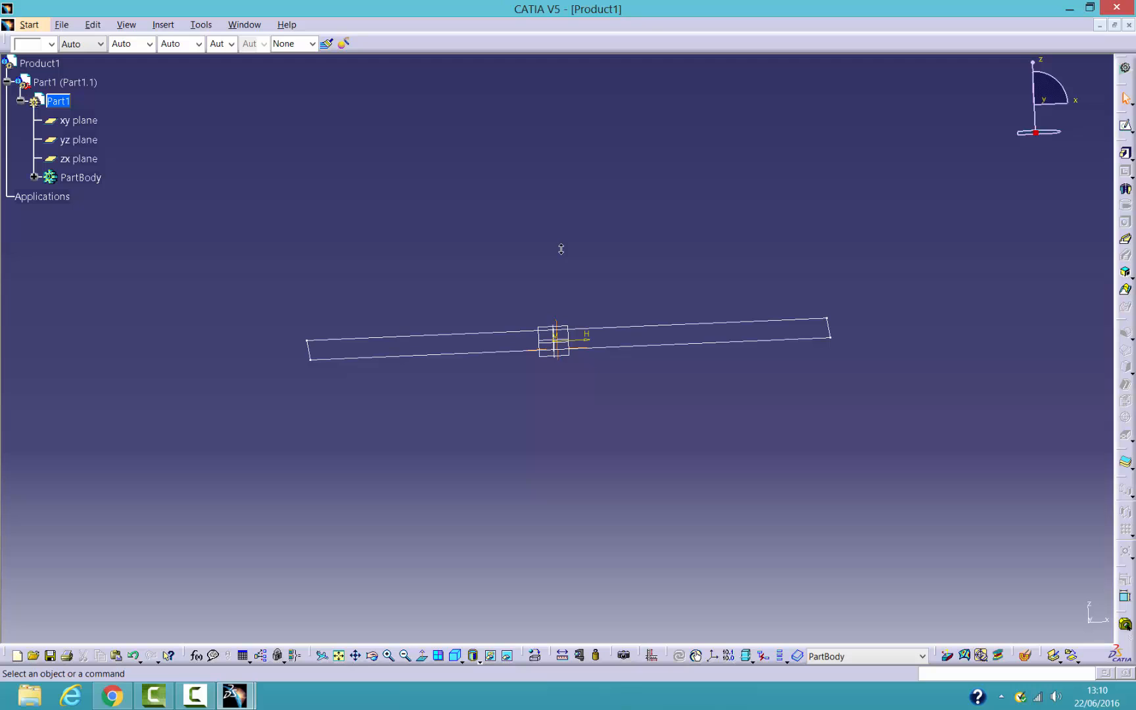
mouse_move(560, 249)
middle_down()
mouse_move(489, 486)
mouse_move(580, 284)
mouse_move(608, 142)
mouse_move(570, 287)
mouse_move(546, 465)
mouse_move(434, 115)
mouse_move(489, 145)
mouse_move(631, 332)
mouse_move(627, 310)
mouse_move(613, 441)
mouse_move(477, 318)
mouse_move(517, 264)
mouse_move(612, 269)
mouse_move(620, 302)
middle_up()
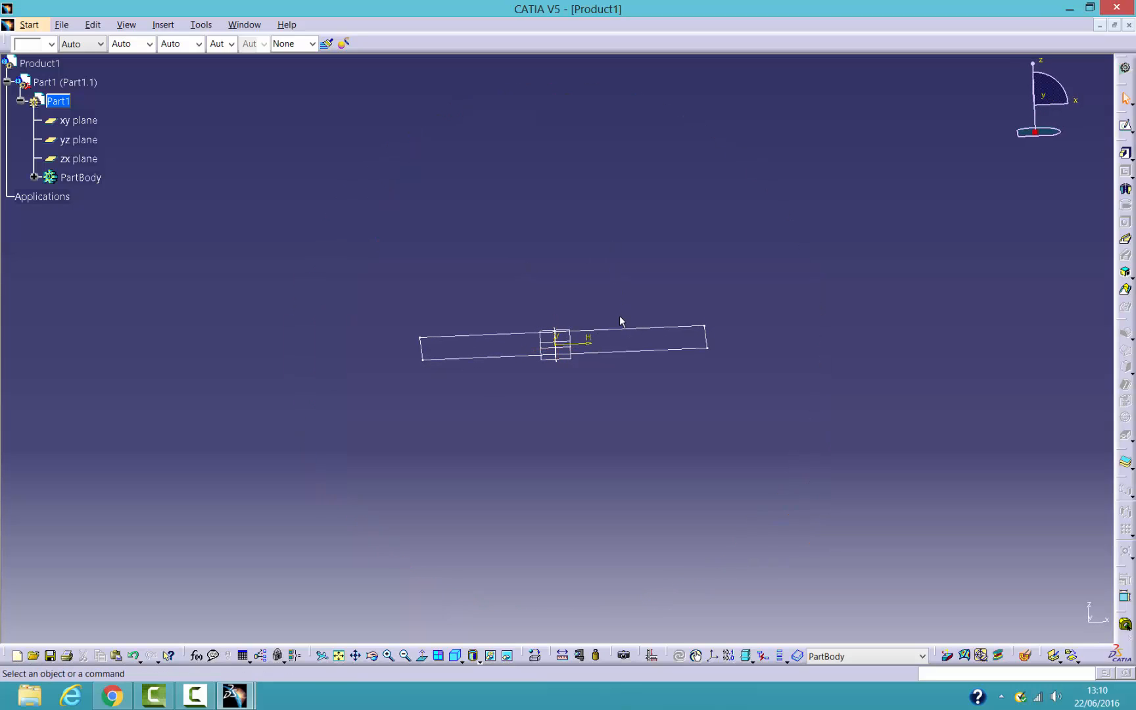
Undo the rectangle sketch in Part1
click(124, 25)
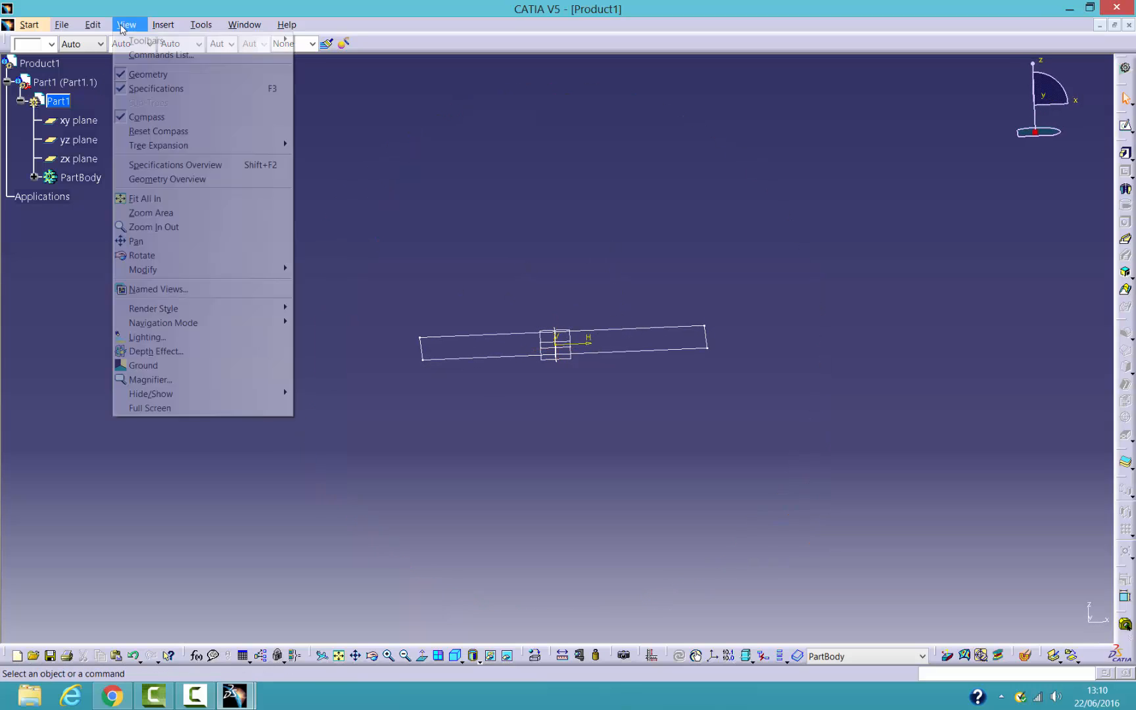
mouse_move(100, 25)
click(113, 493)
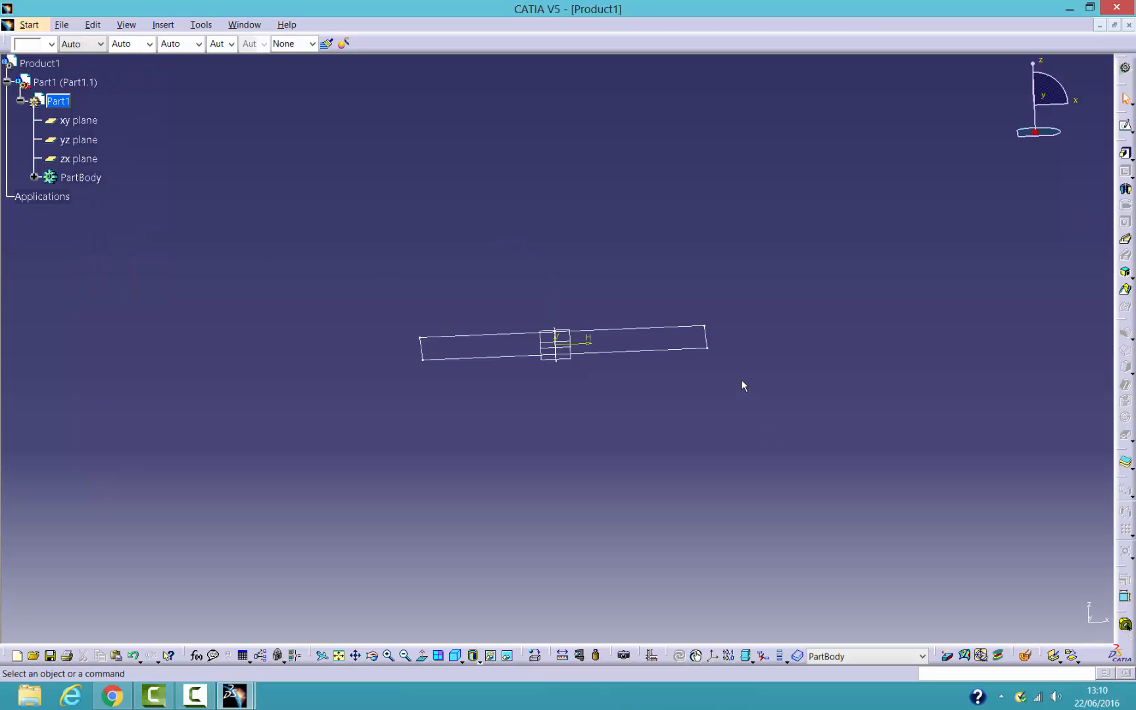
key(ctrl+z)
key(ctrl+z)
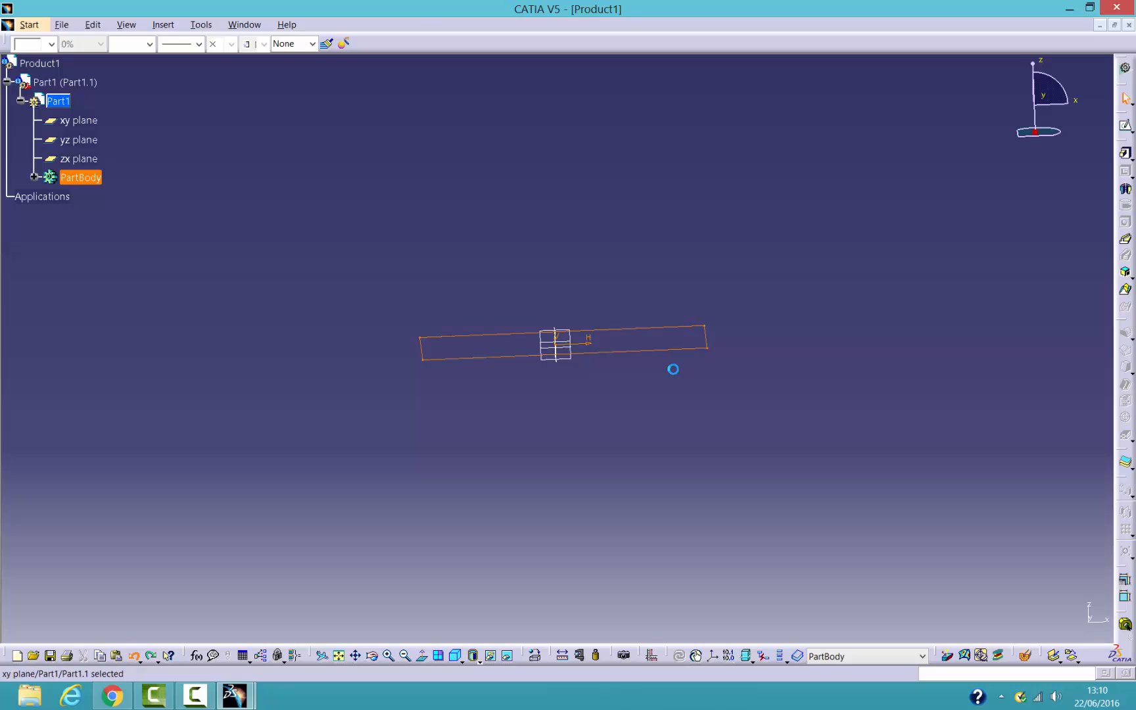
click(673, 374)
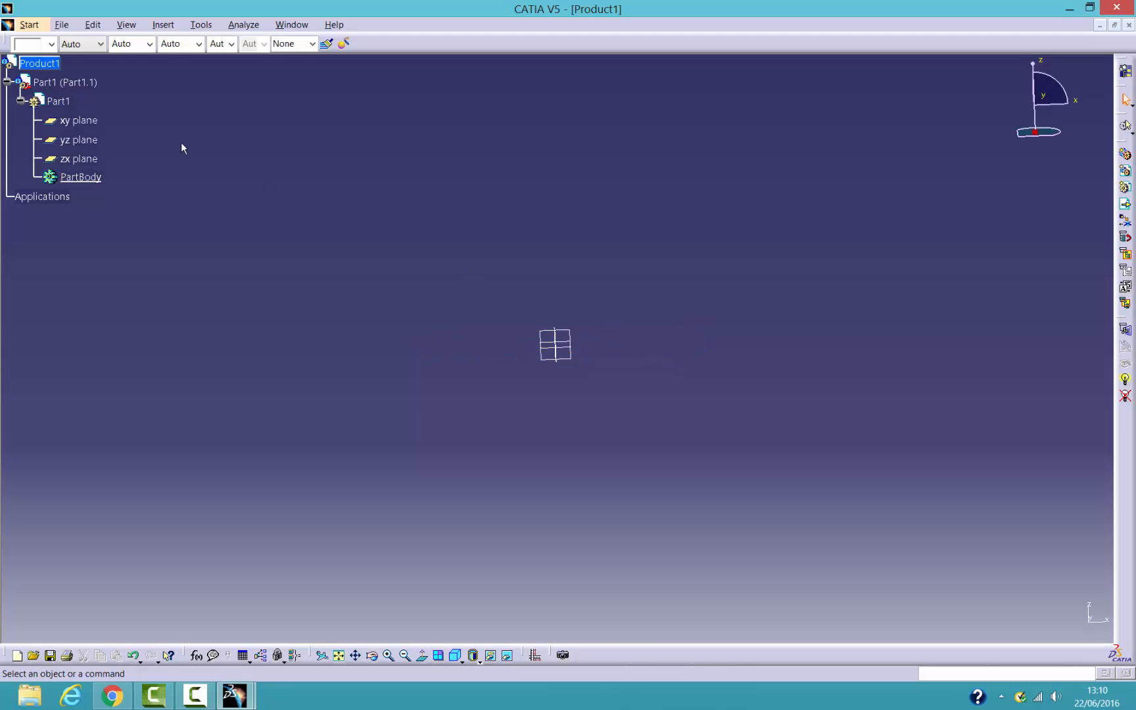
Set the instance name of the Part1 component to Bevel Gear Support in its properties and apply the change
click(66, 82)
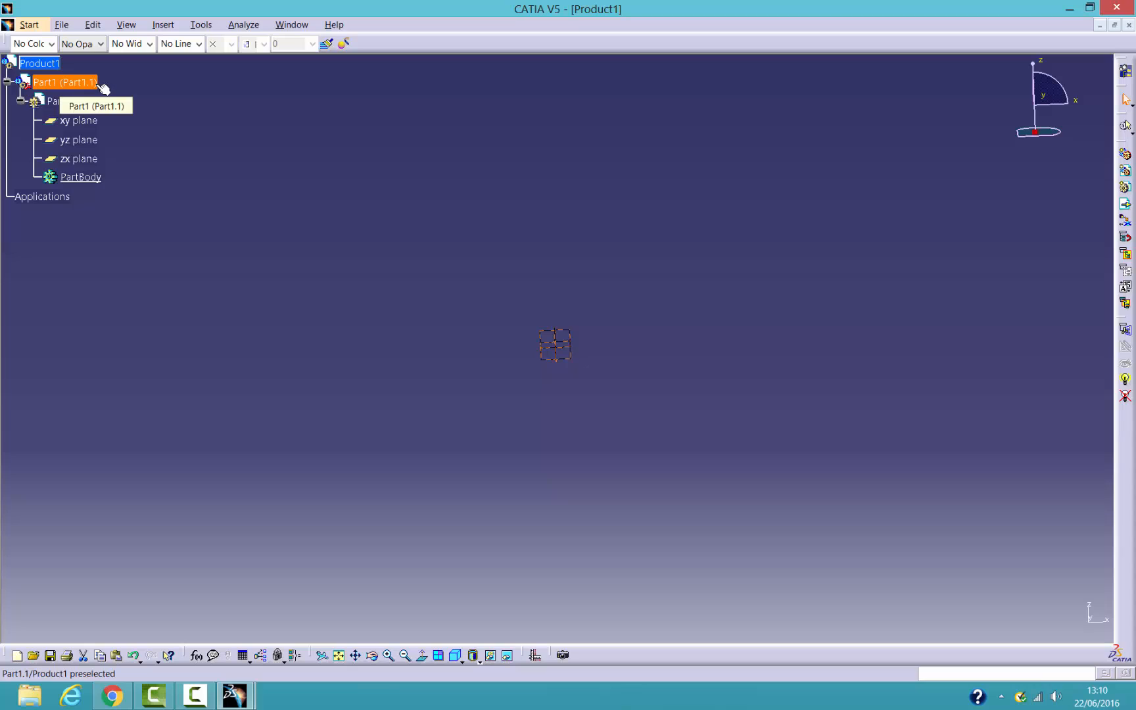
right_click(86, 83)
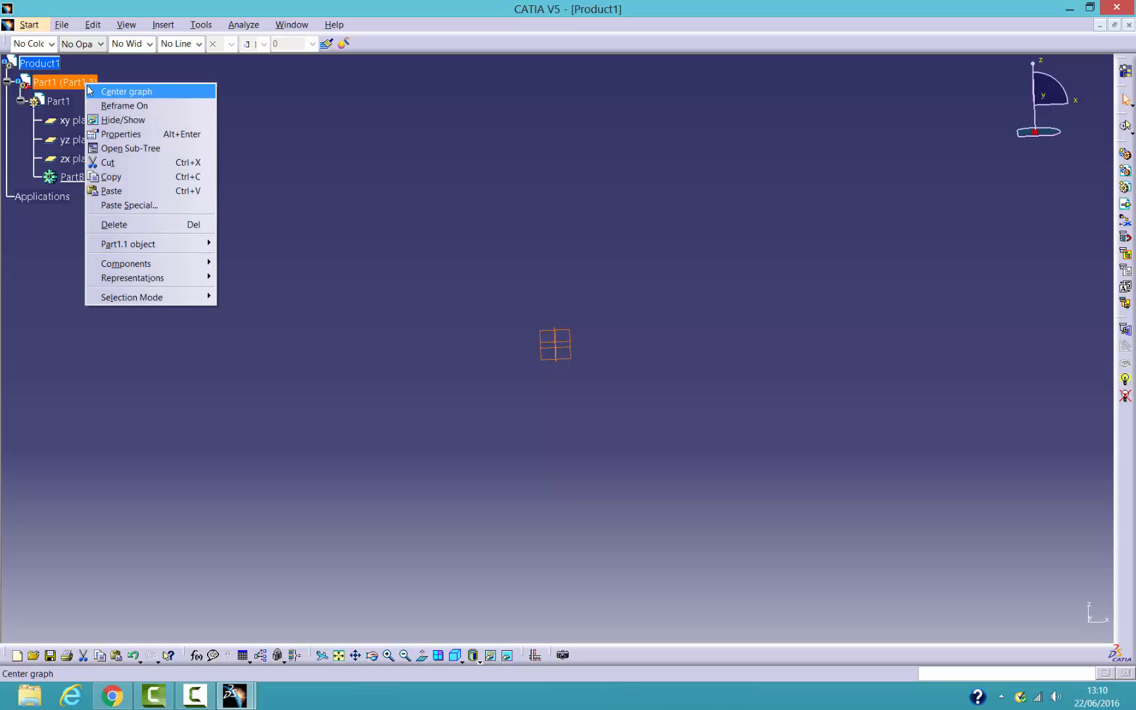
click(155, 136)
drag(946, 376, 773, 378)
text(Ber)
key(BackSpace)
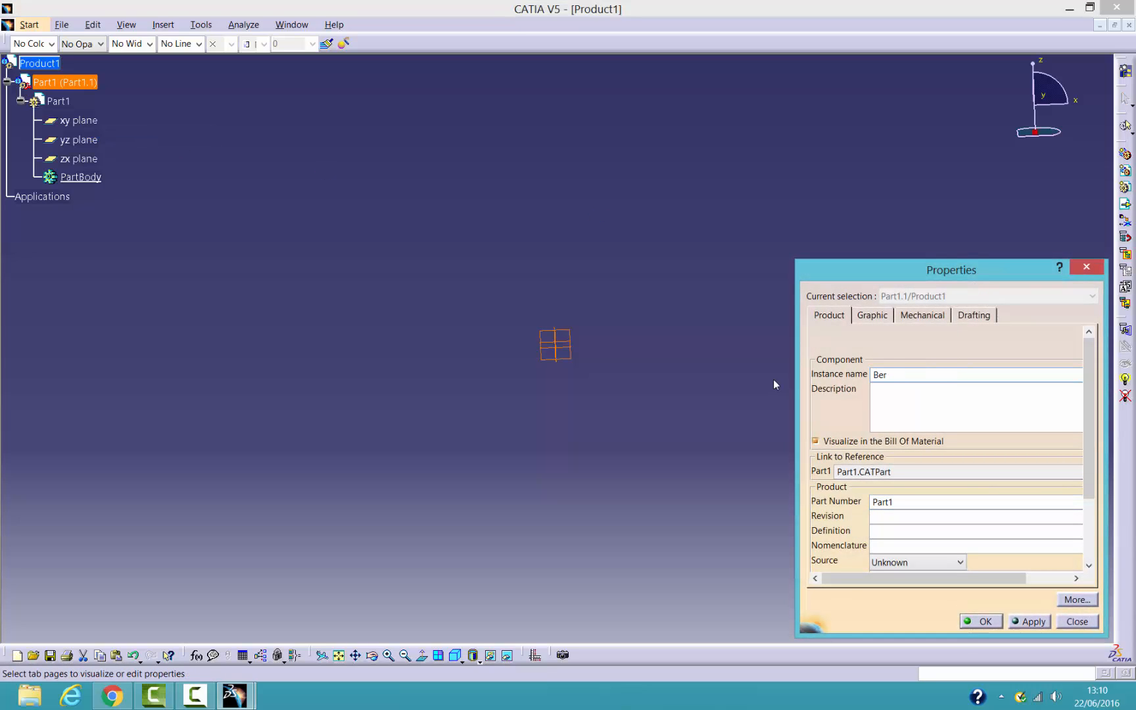
text(vel Gear Support)
drag(936, 500, 869, 501)
click(889, 502)
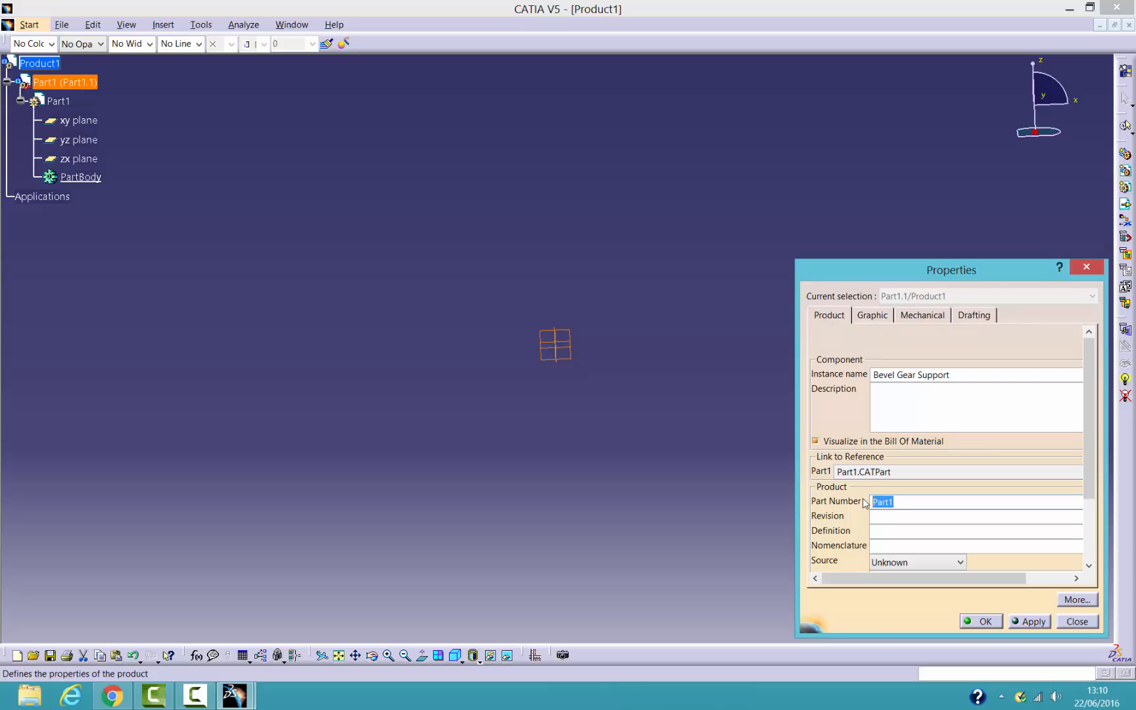
click(1033, 621)
click(982, 619)
click(796, 331)
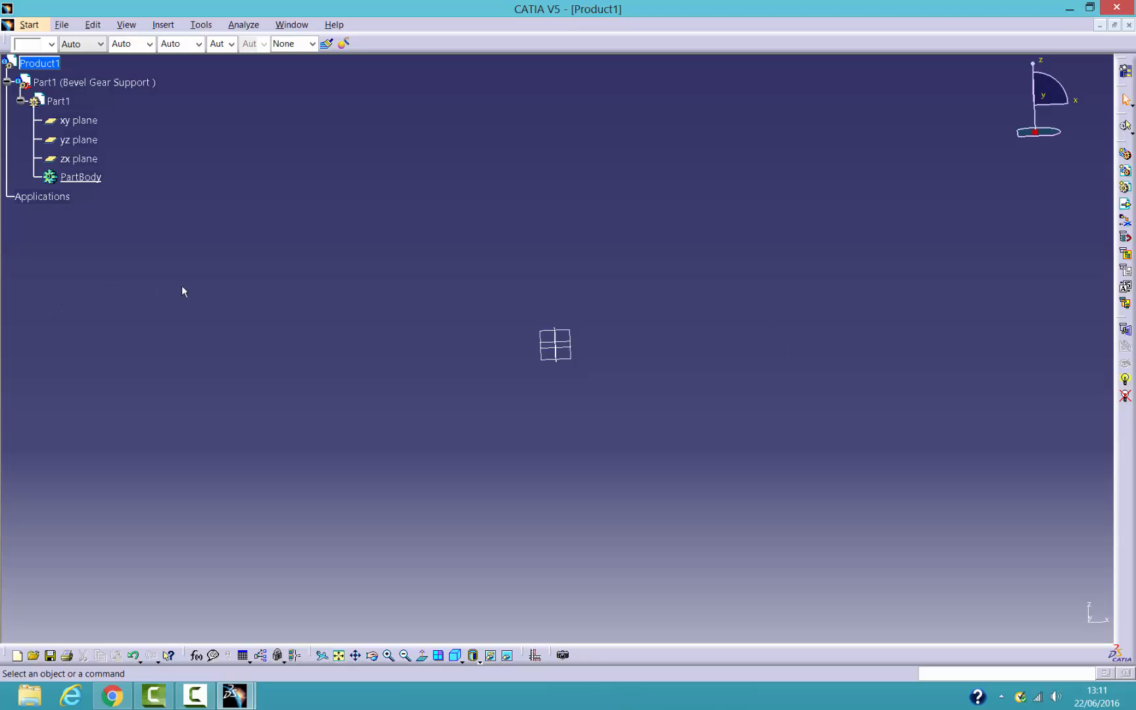
Activate Part1 inside the Bevel Gear Support component for editing in Part Design
drag(238, 288, 2, 71)
click(77, 182)
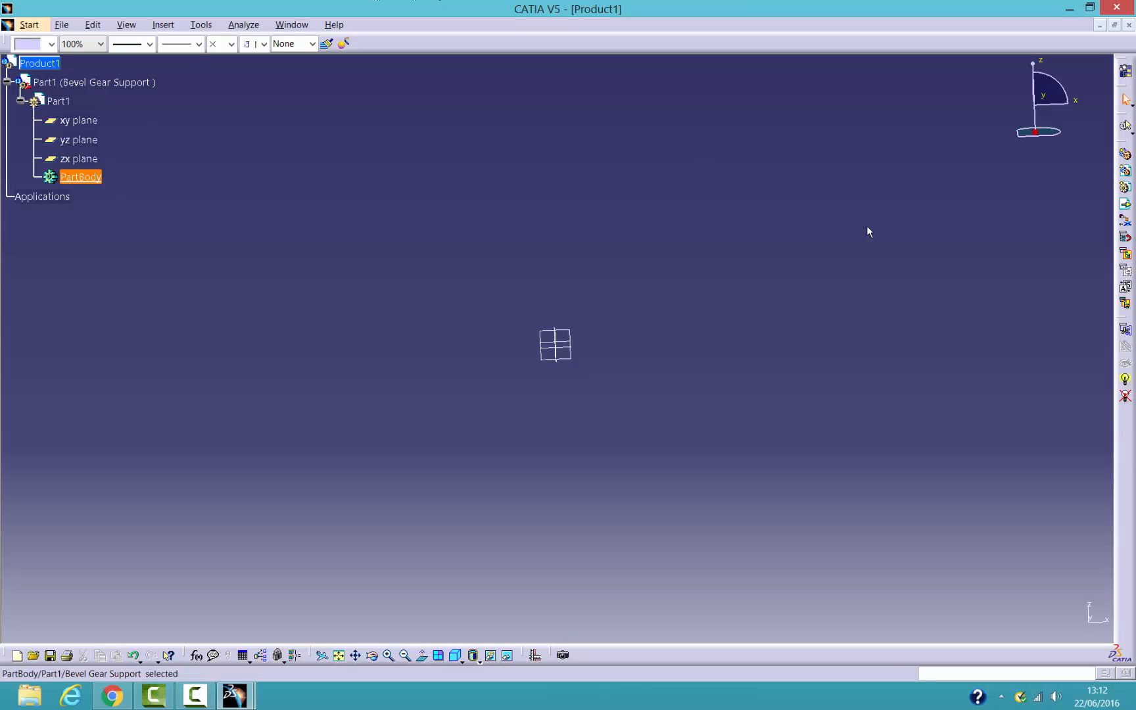
double_click(54, 102)
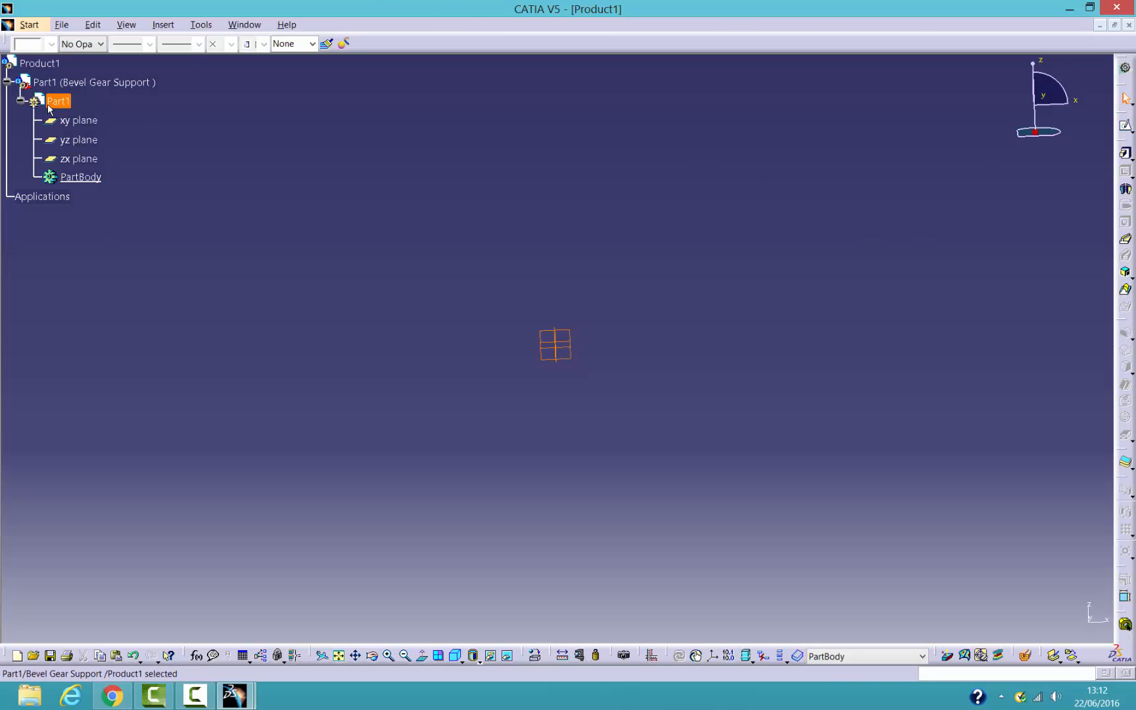
click(646, 344)
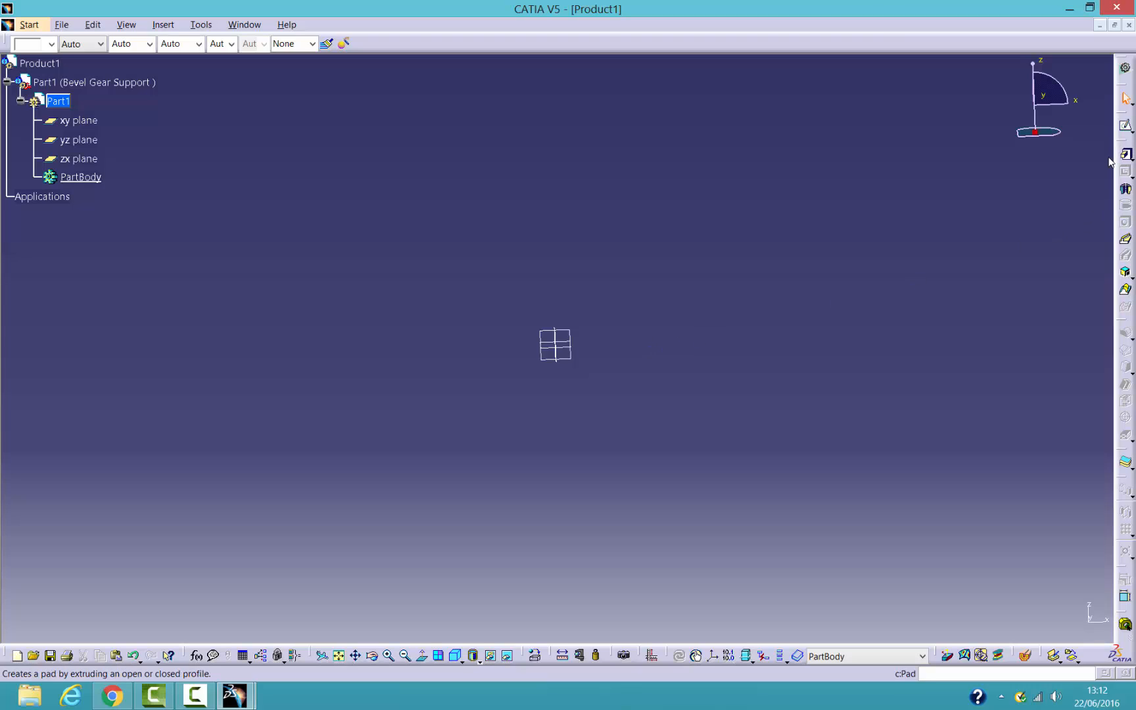
Start a sketch on the xy plane and draw a circle about 60 mm in diameter centred at H 100 mm, V 0 mm
click(91, 122)
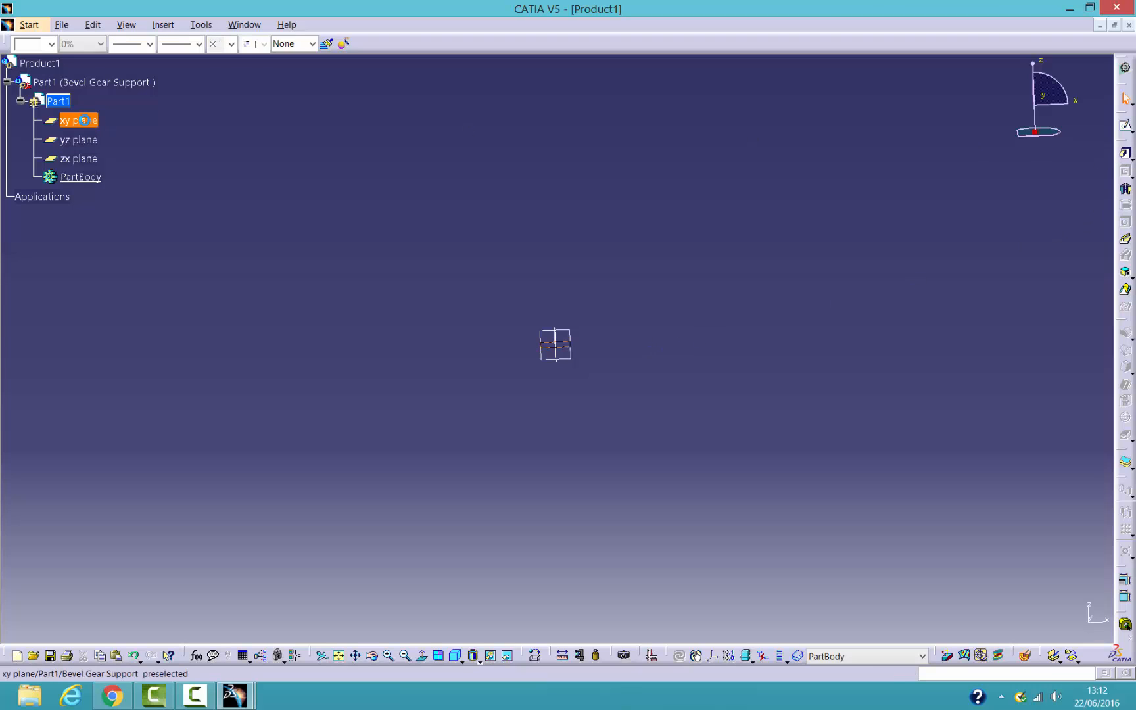
click(1125, 125)
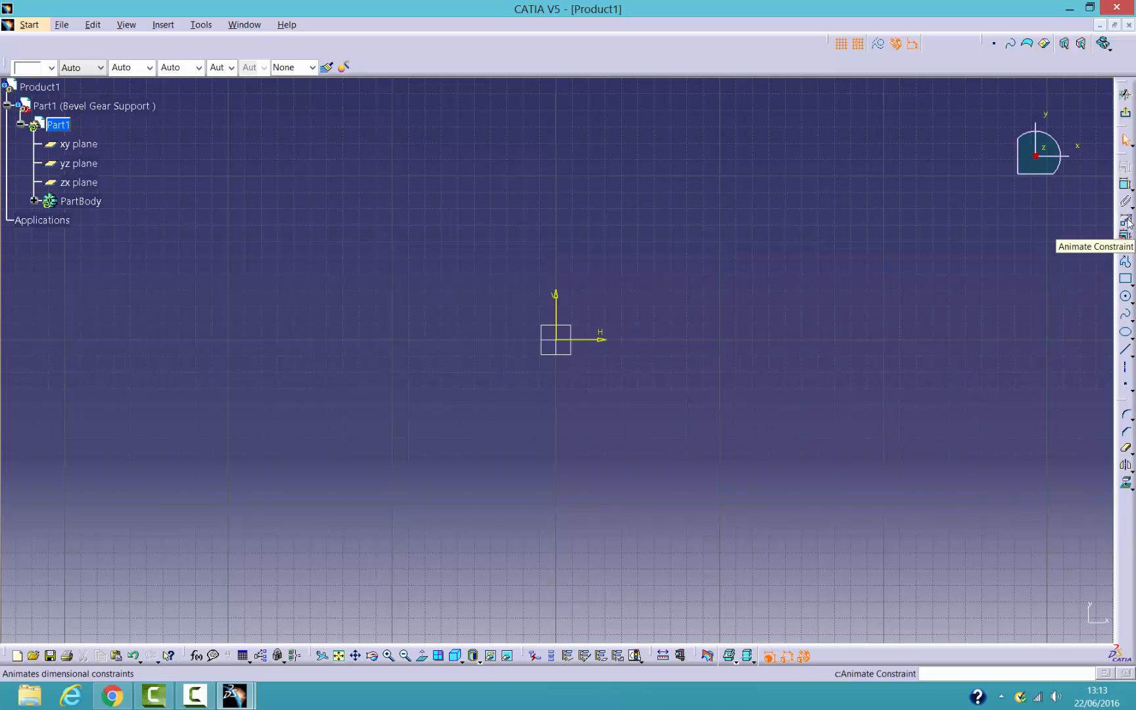
click(1126, 297)
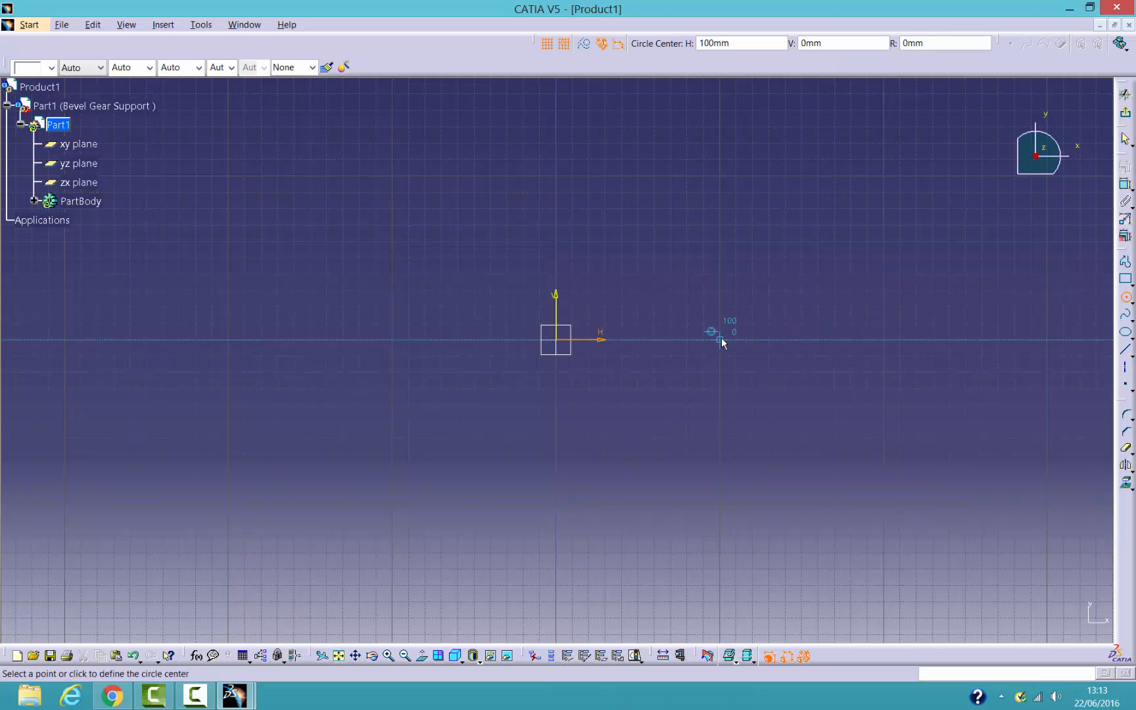
click(719, 339)
click(768, 335)
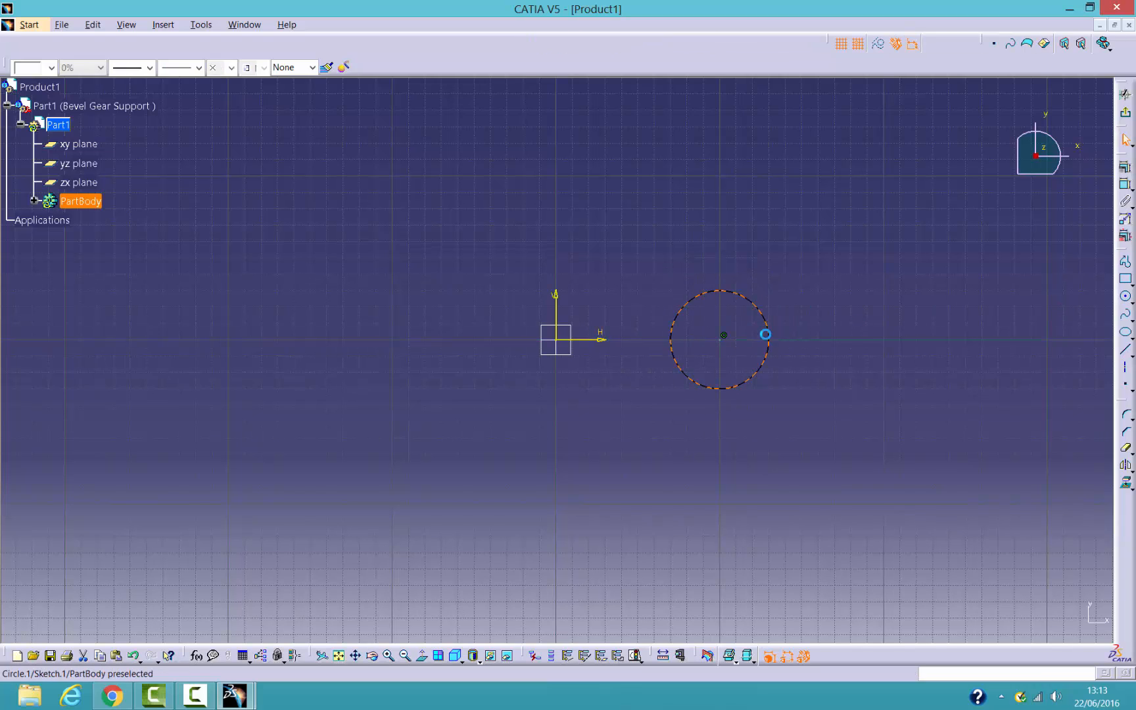
Draw a second circle about 60 mm in diameter centred on the horizontal axis at H -80 mm, V 0 mm
click(1126, 297)
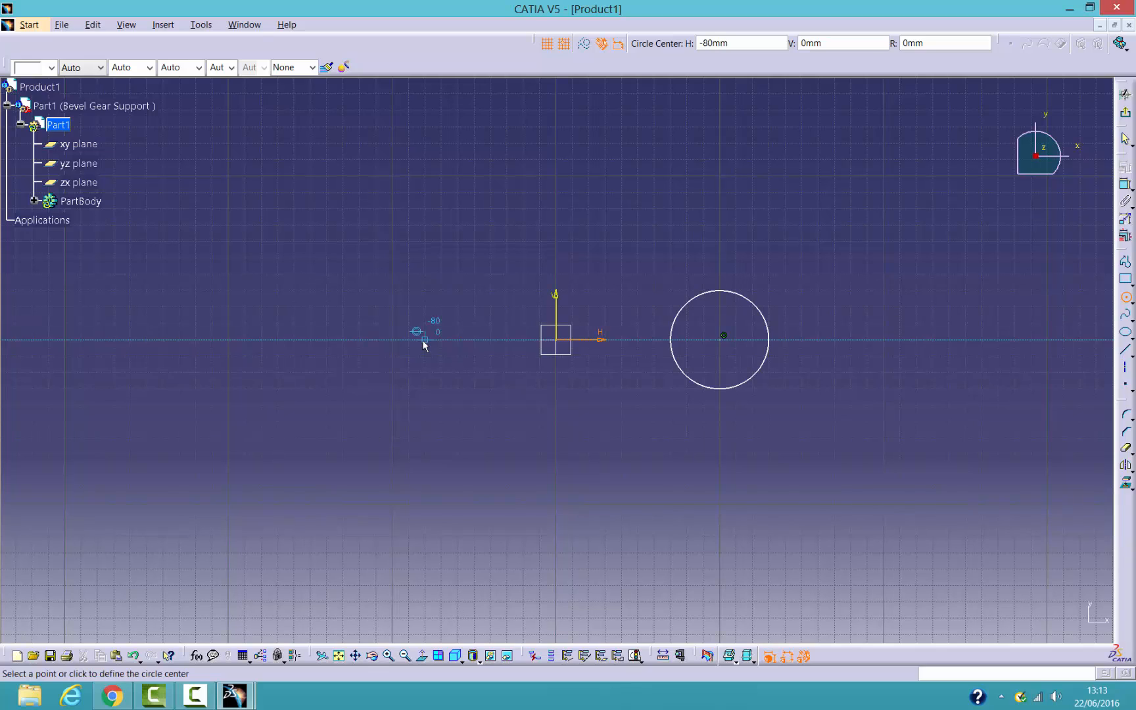
click(423, 340)
click(474, 340)
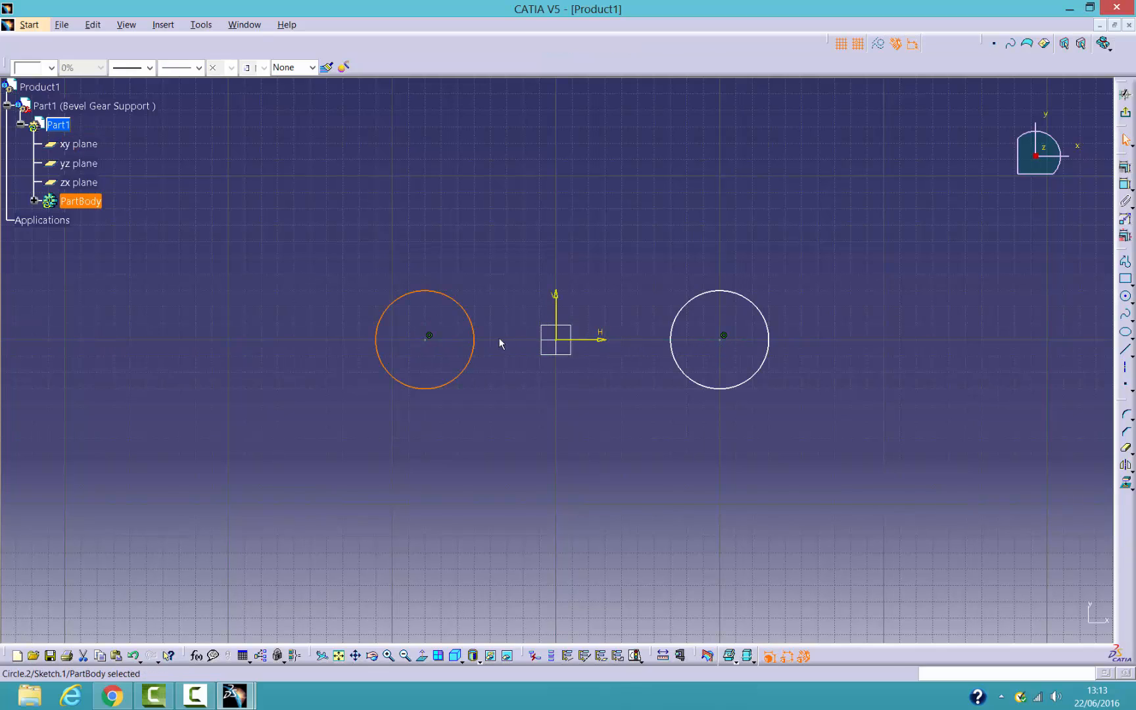
click(893, 473)
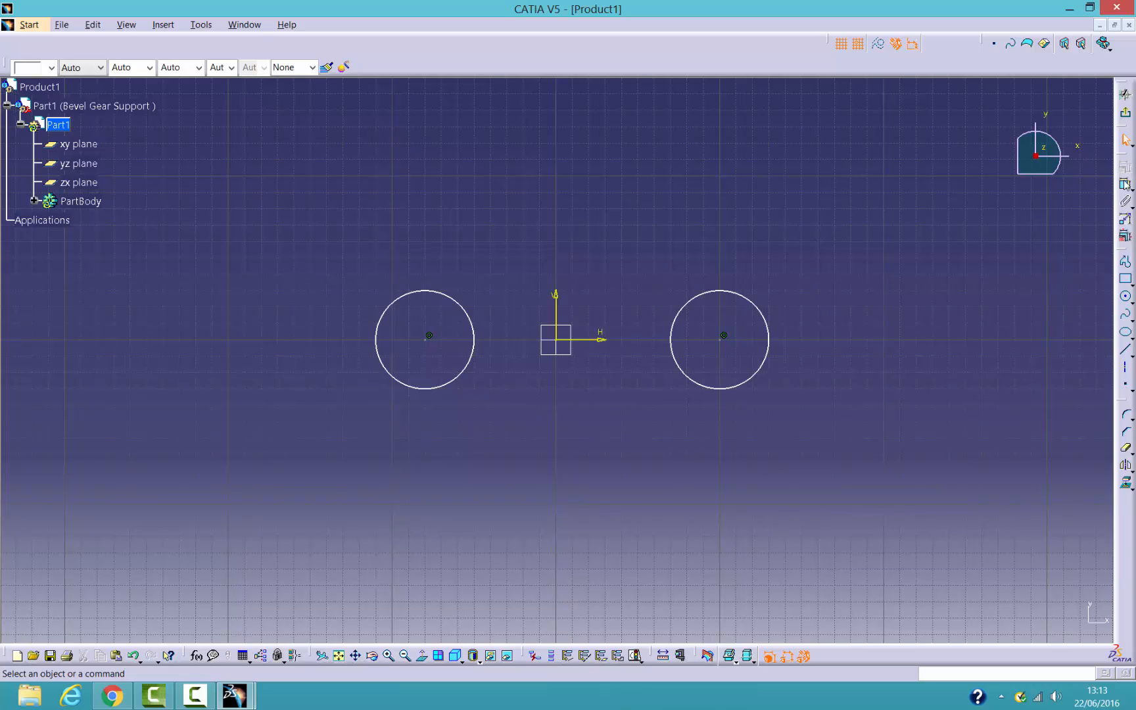
Add a diameter constraint to the right circle and another to the left circle
click(763, 319)
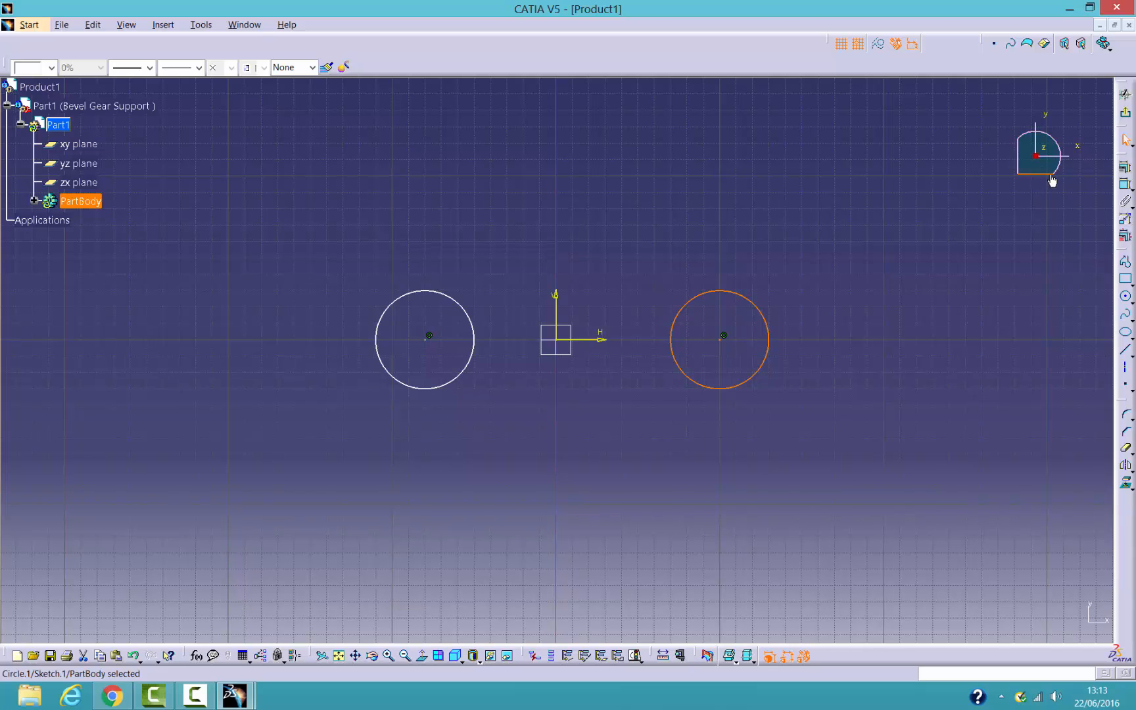
click(1125, 185)
click(782, 243)
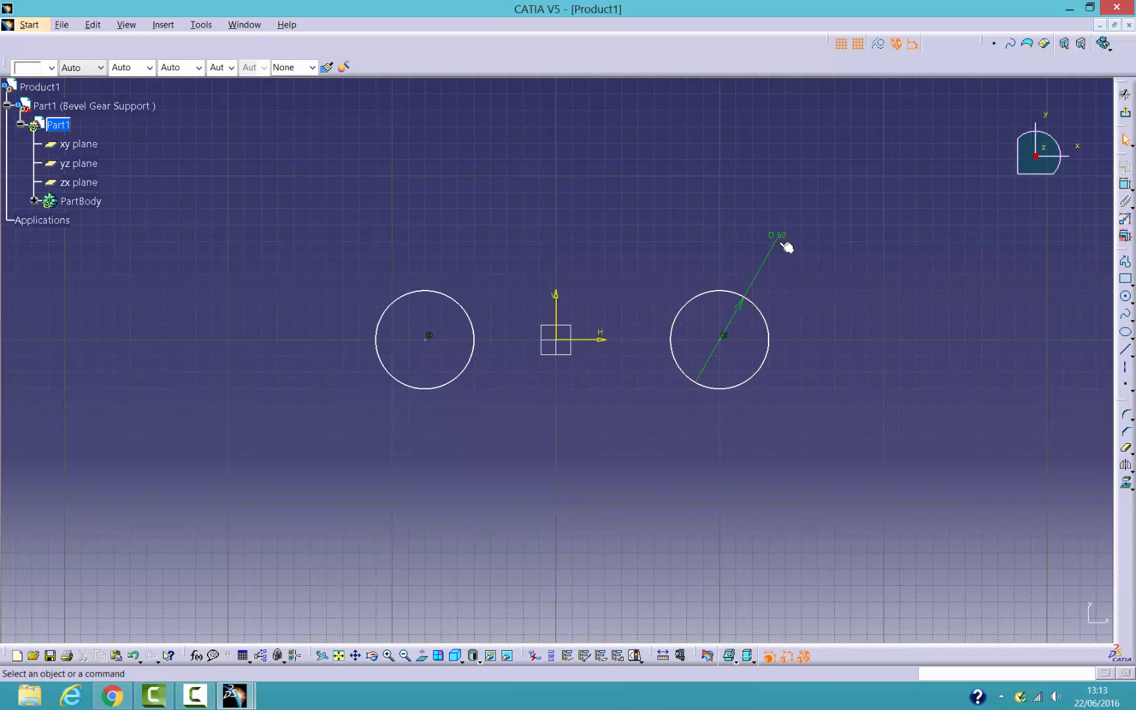
click(1125, 186)
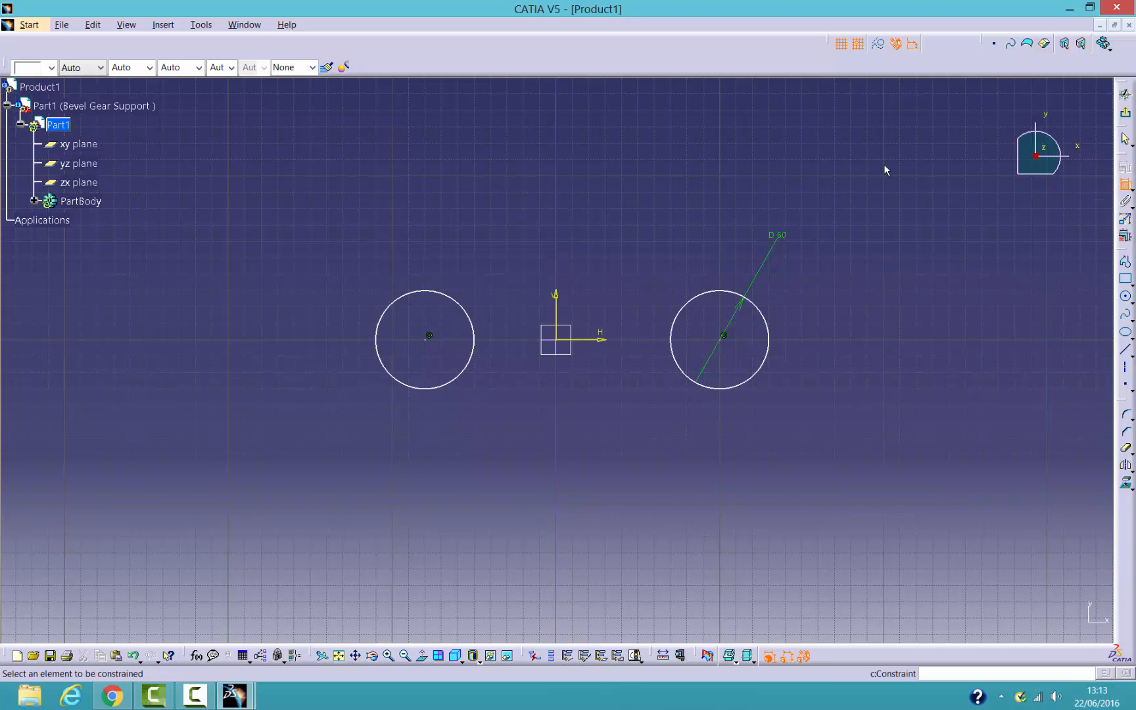
click(416, 299)
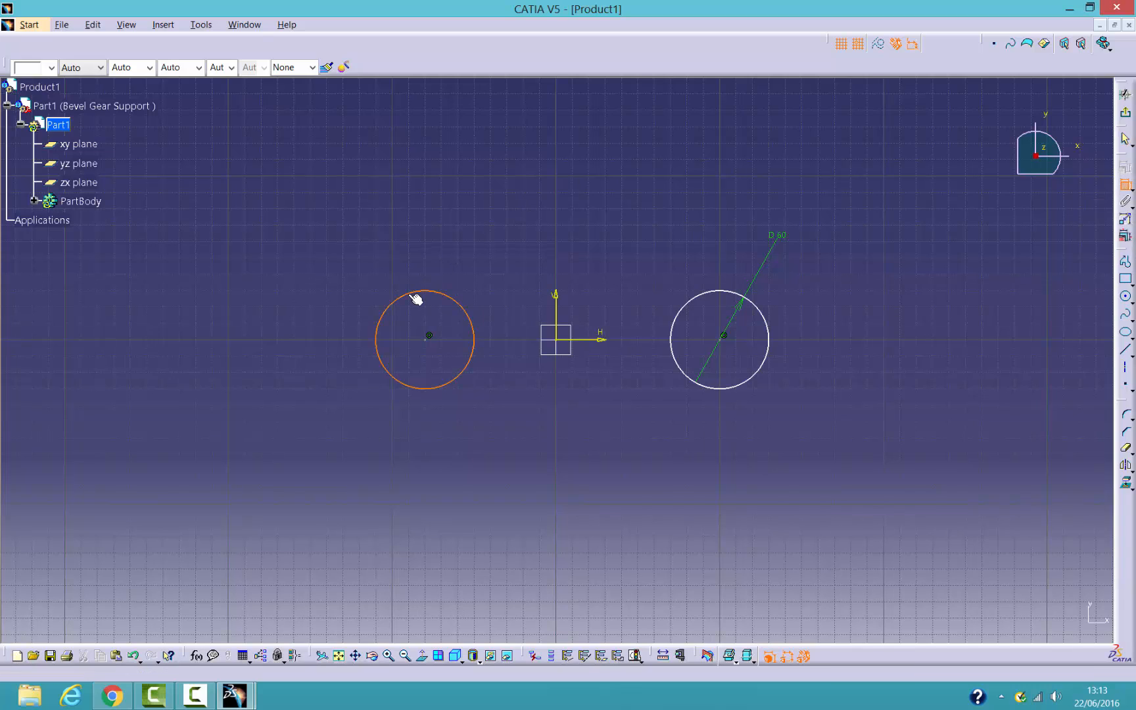
click(376, 219)
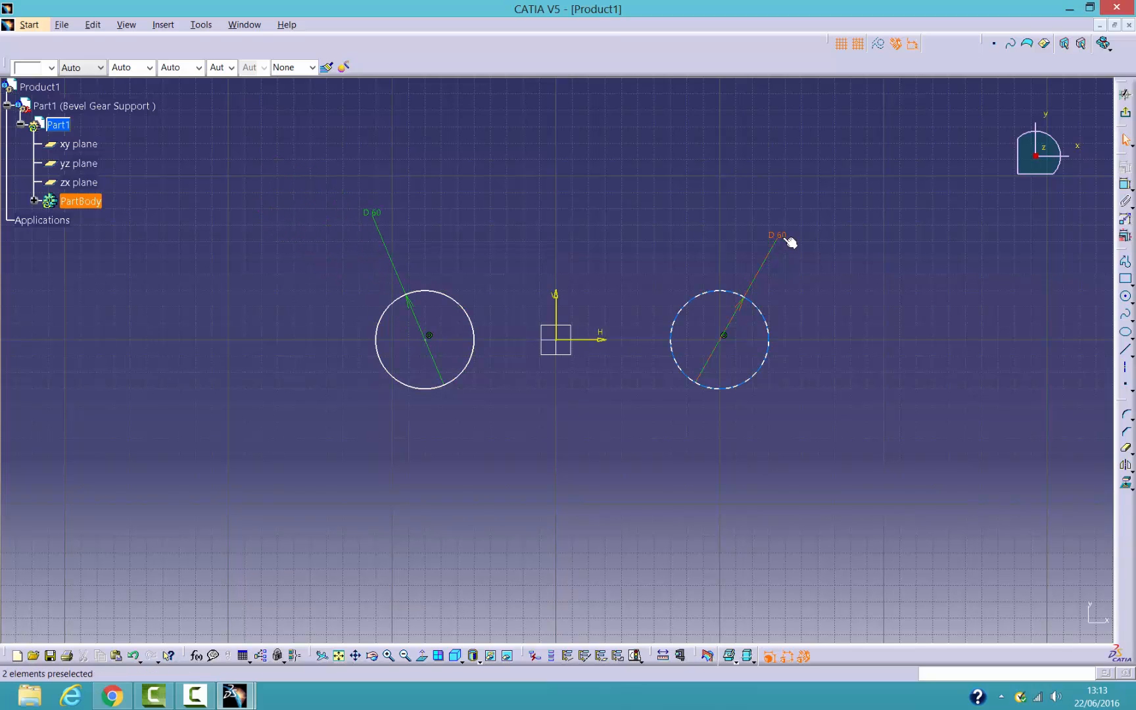
Open the right circle's diameter constraint definition to check its value
double_click(784, 242)
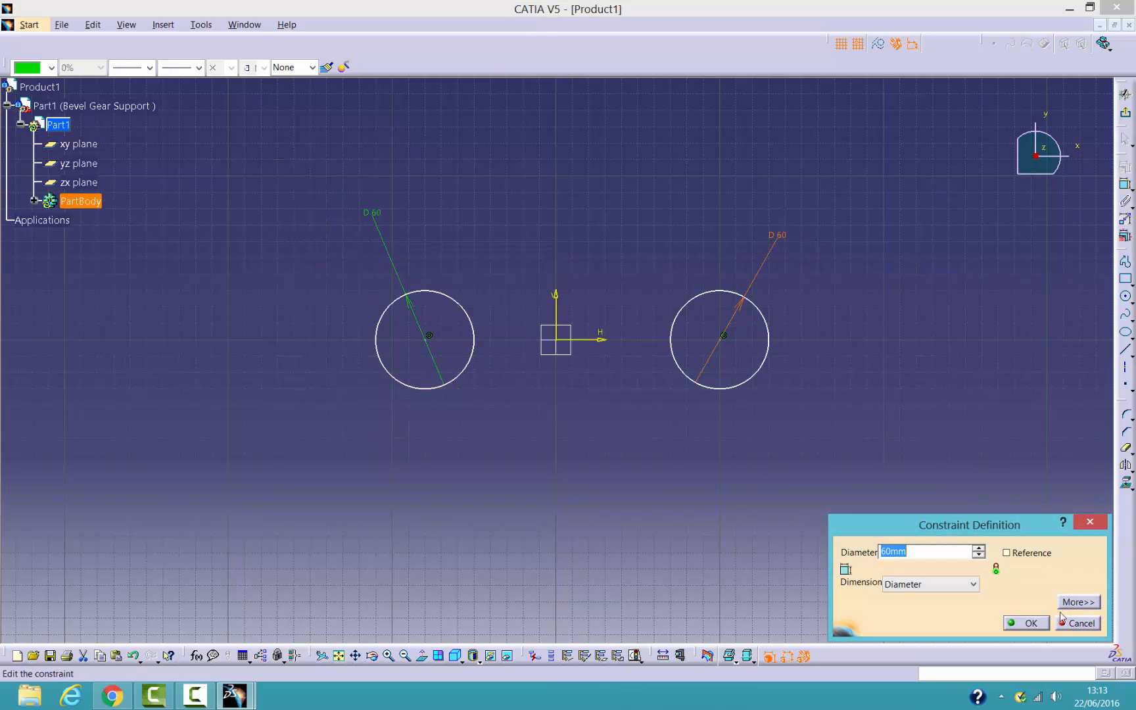
click(1078, 622)
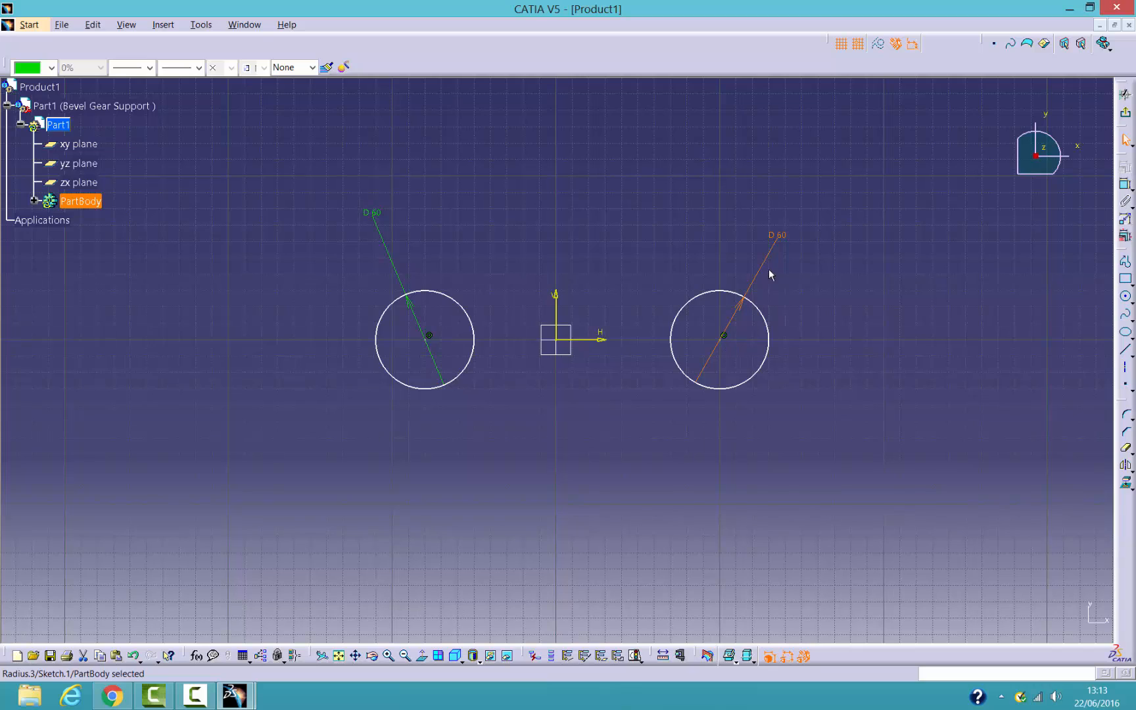
double_click(784, 238)
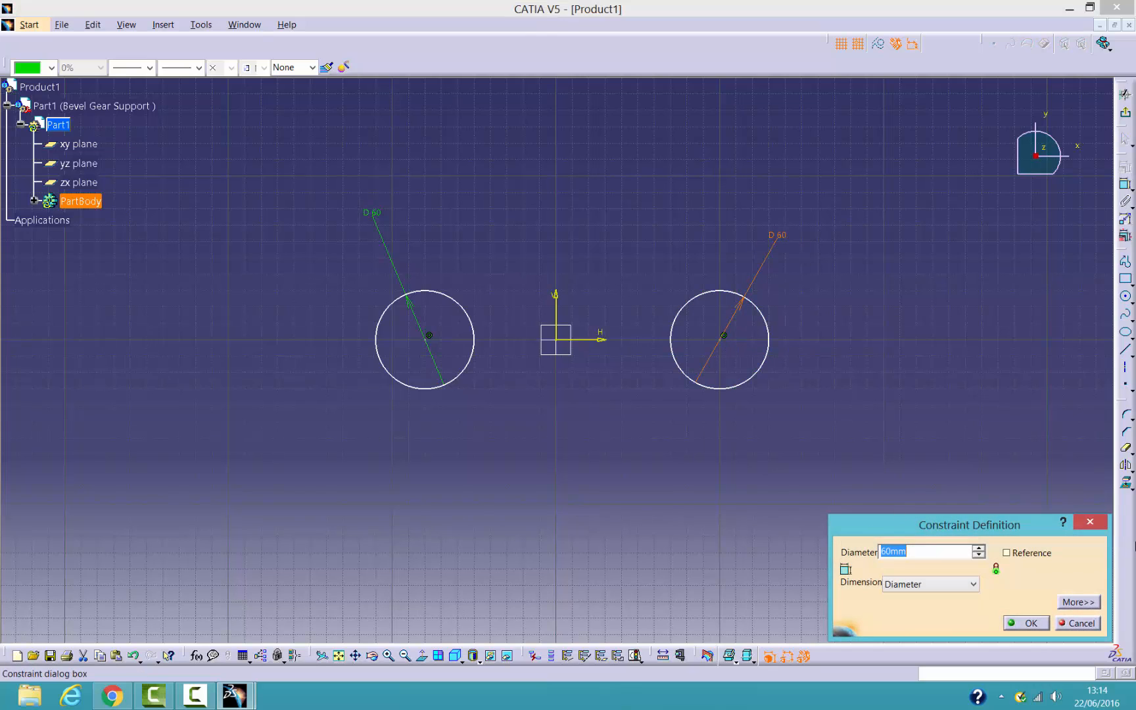
click(1022, 623)
click(961, 527)
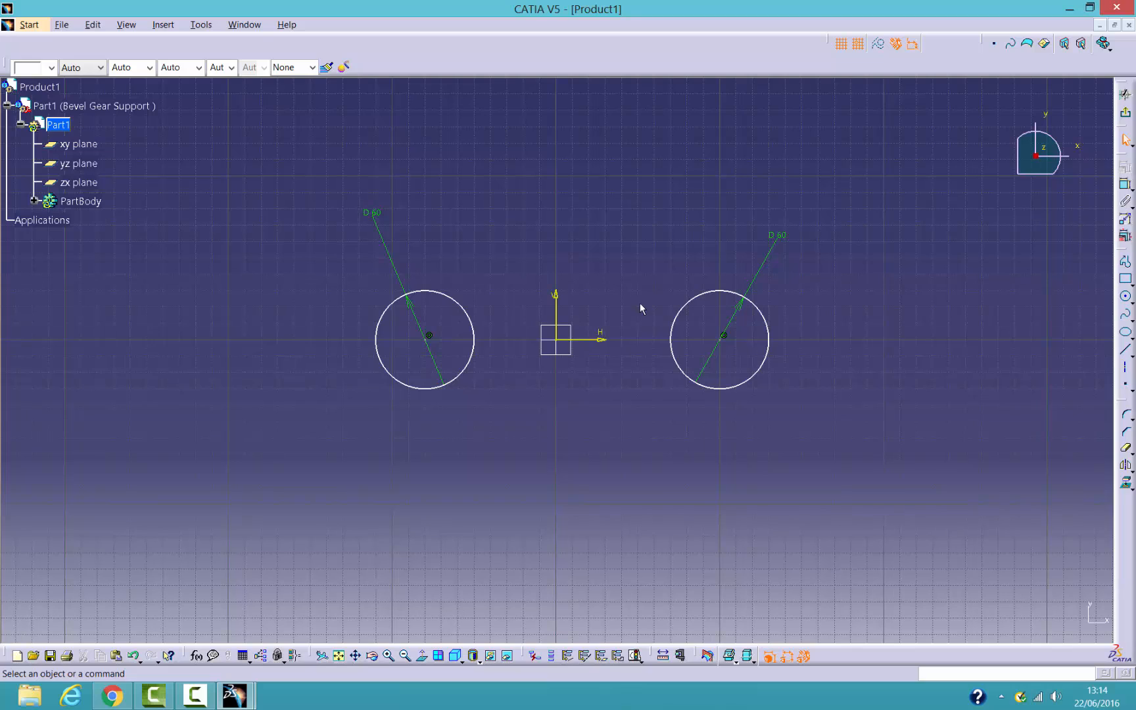
Dimension the horizontal distance from each circle's centre to the vertical sketch axis
click(725, 340)
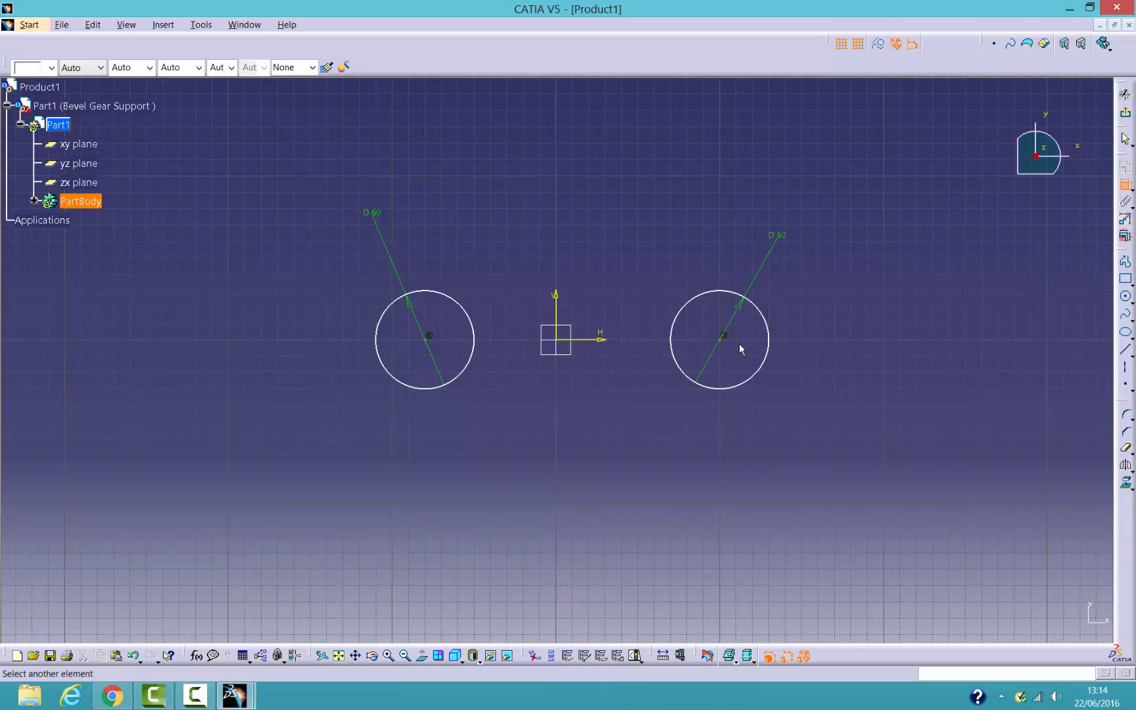
click(562, 314)
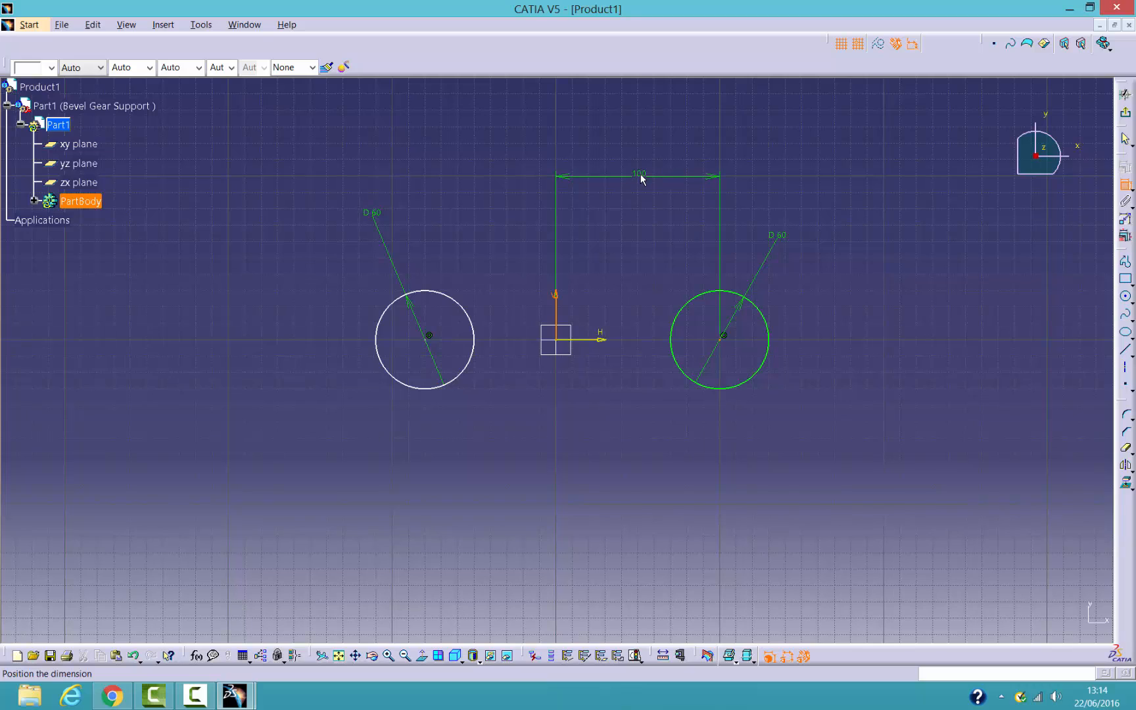
click(640, 174)
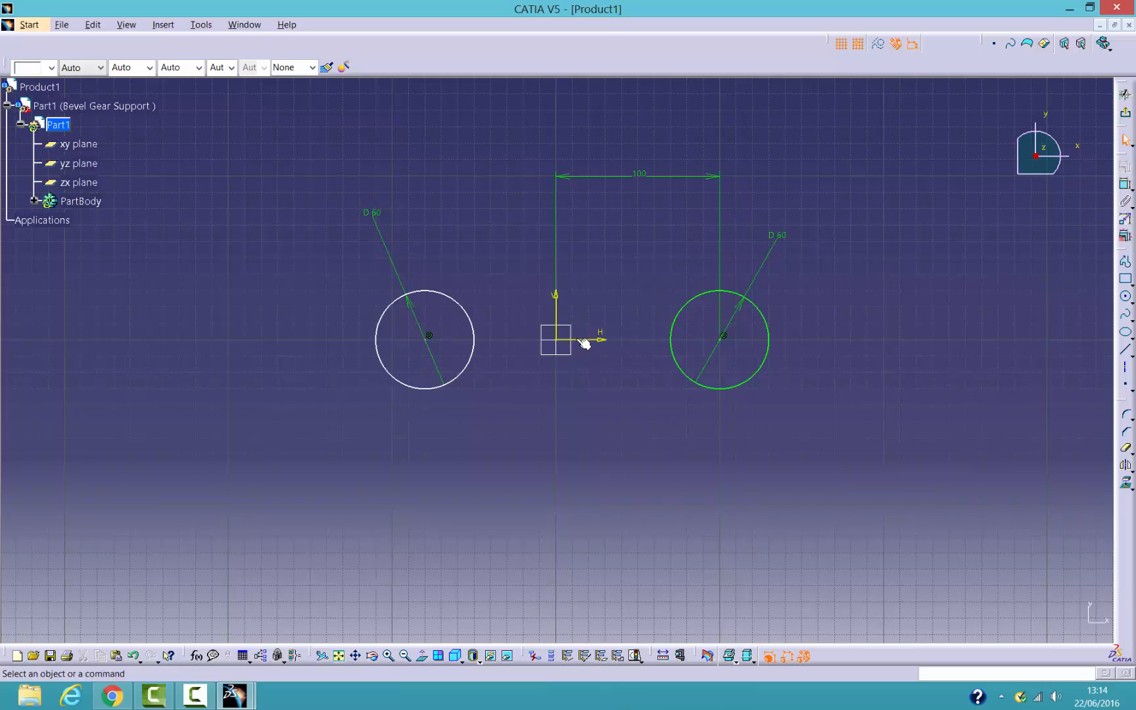
click(1125, 184)
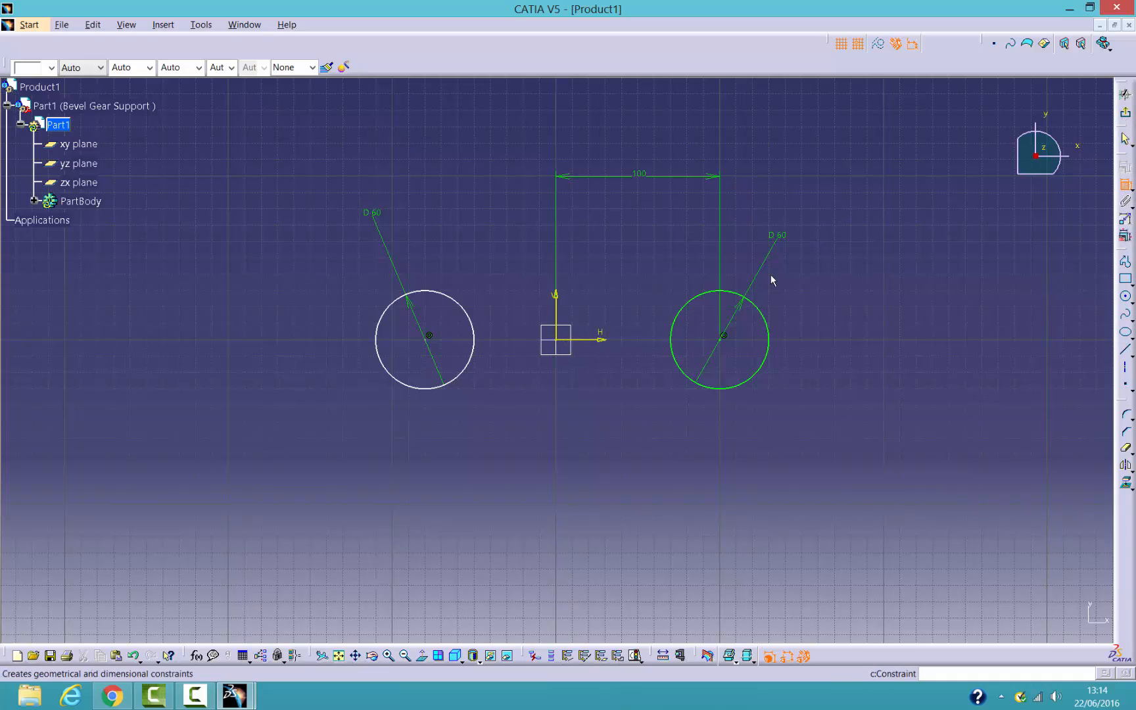
click(430, 344)
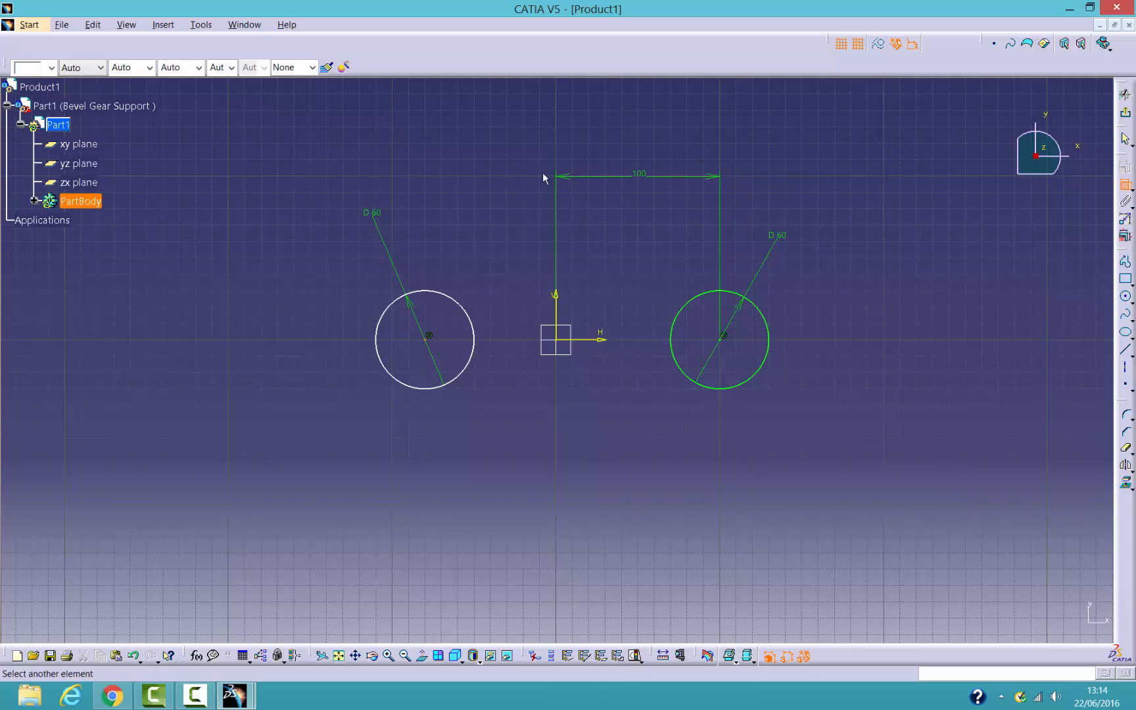
click(557, 321)
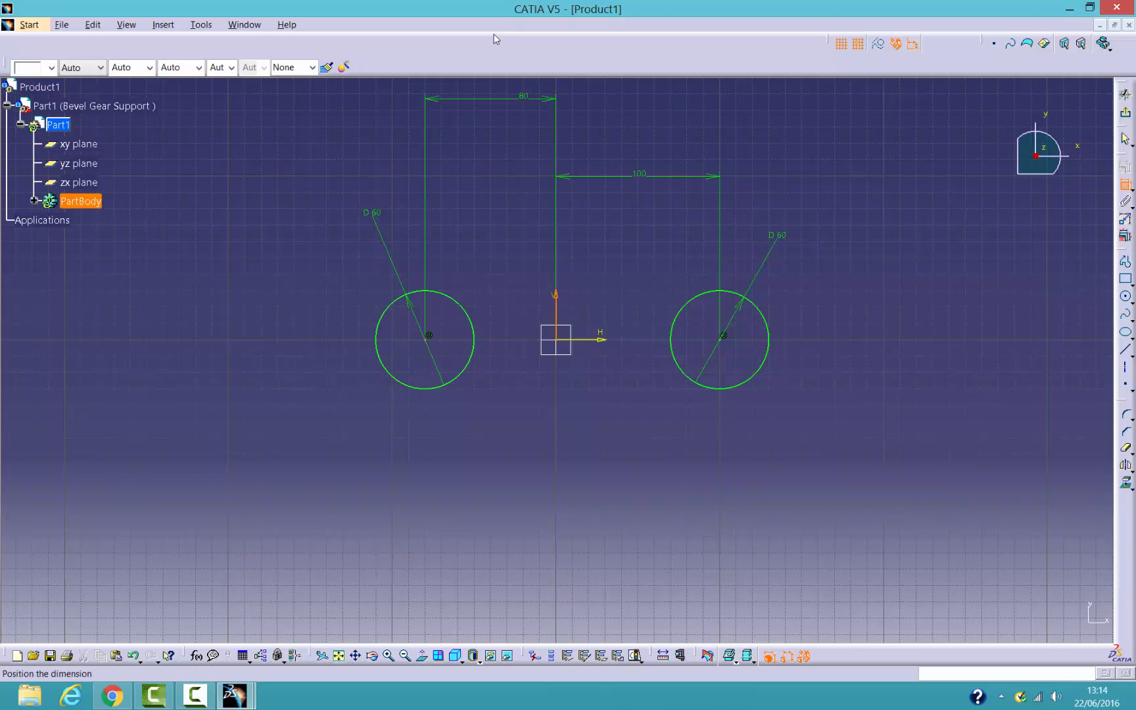
click(500, 182)
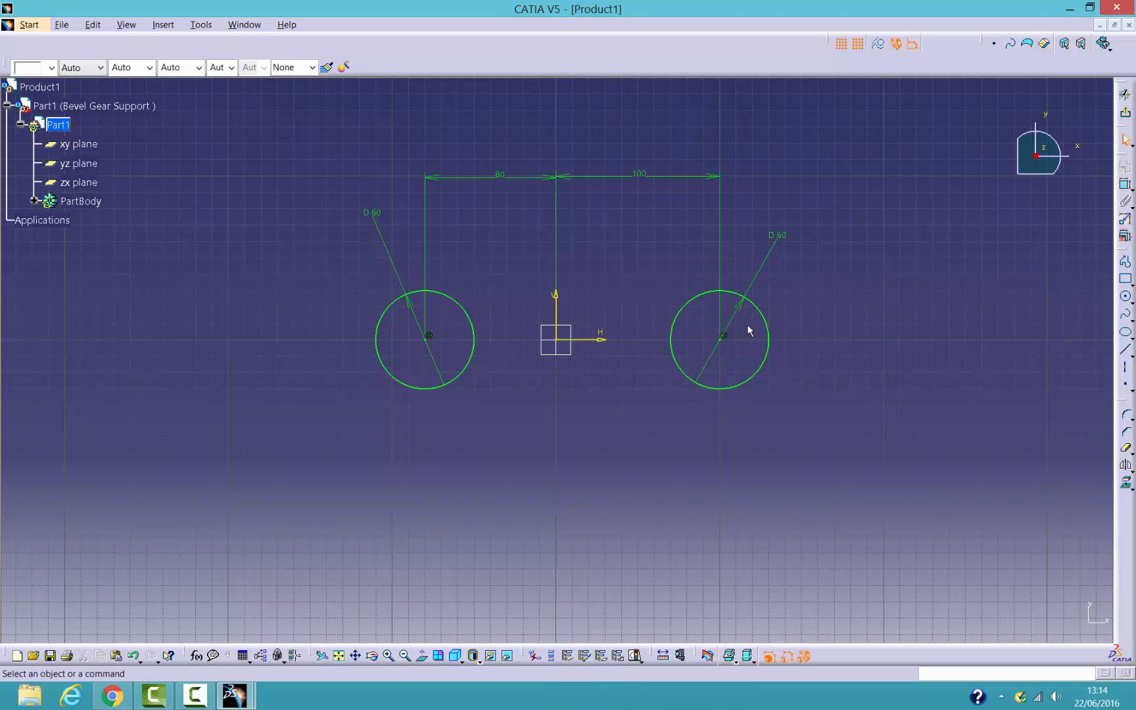
Set the distances from the vertical axis to the left and right circle centres to 70 mm each
double_click(502, 176)
text(70)
key(Return)
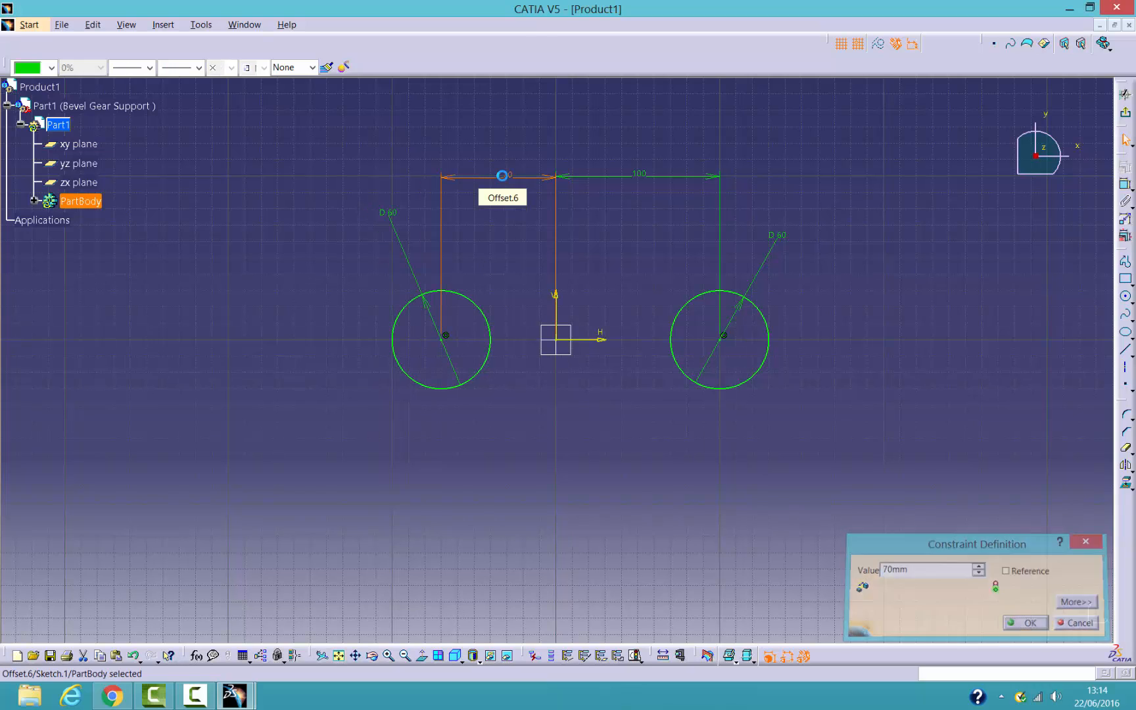
double_click(641, 175)
text(70)
key(Return)
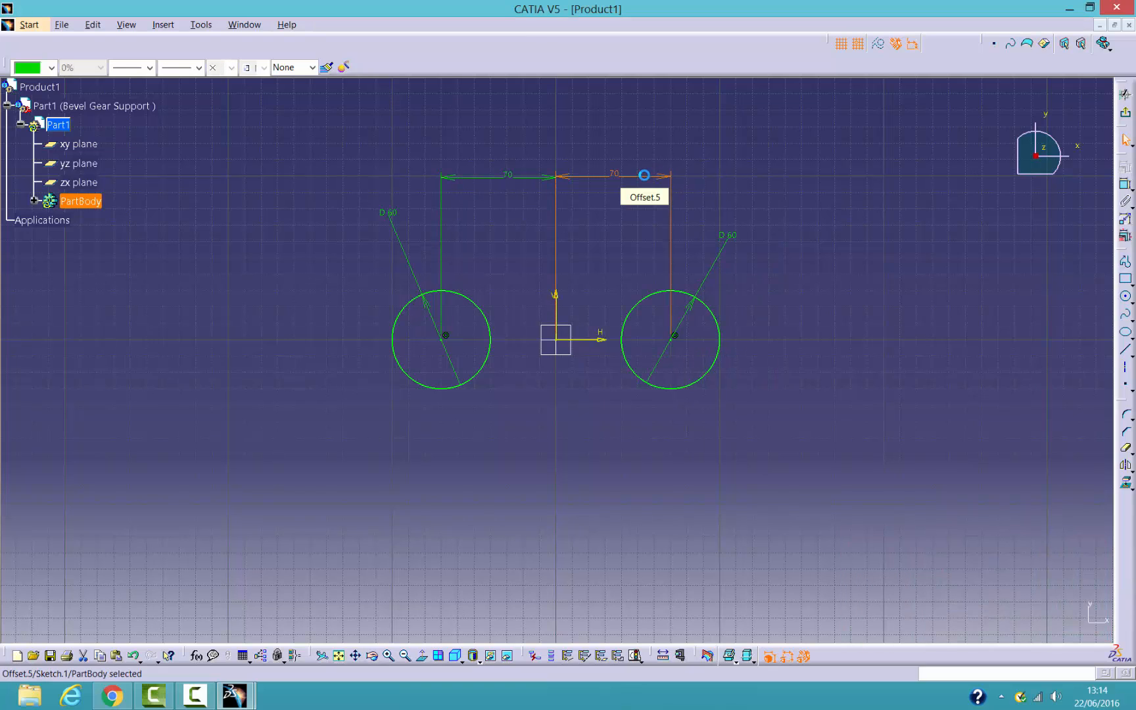
click(804, 340)
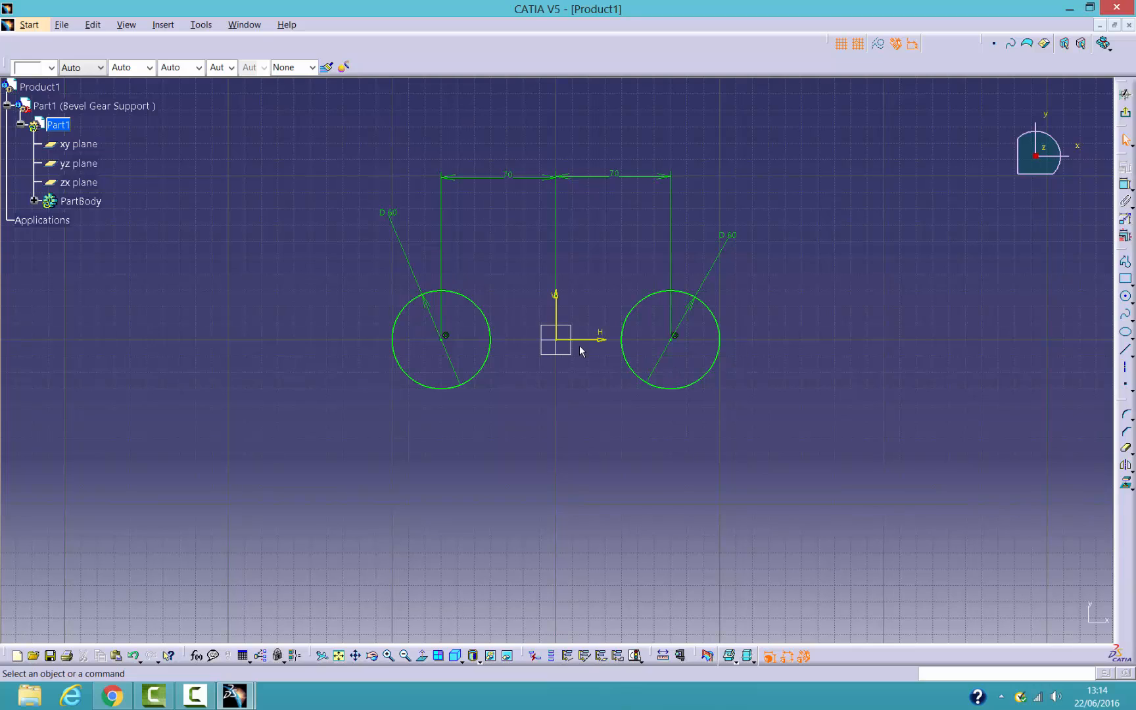
Try a dimension between the two circle centres below the circles and delete it
click(1124, 184)
click(672, 339)
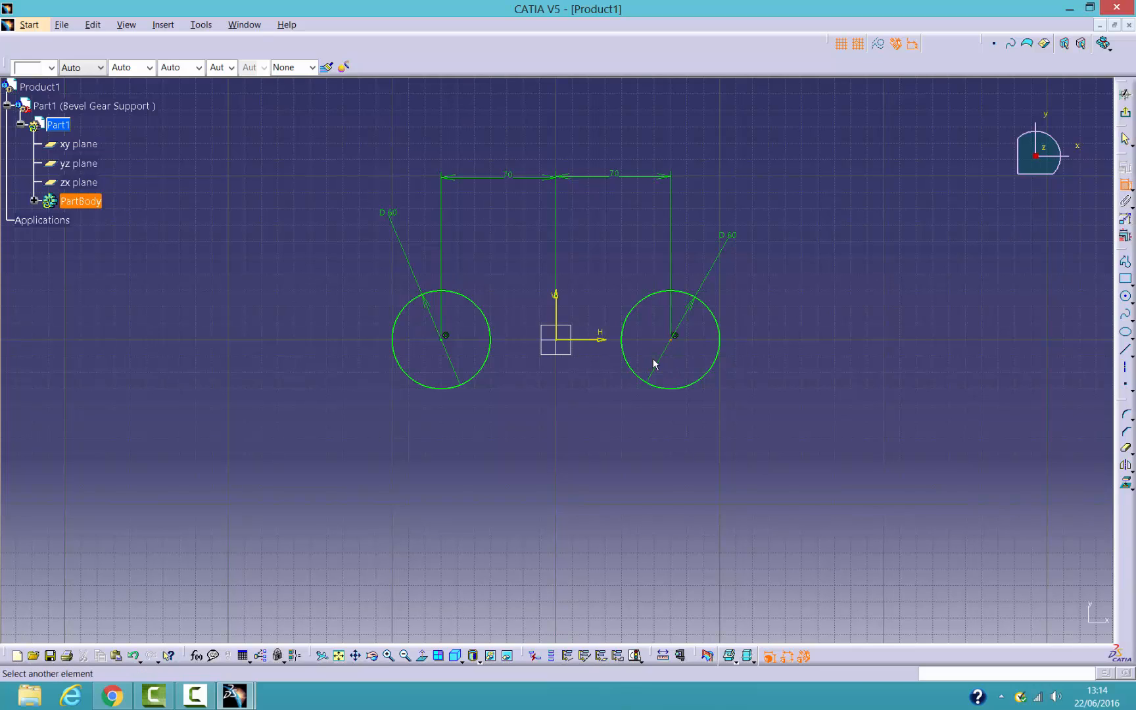
click(443, 345)
click(568, 474)
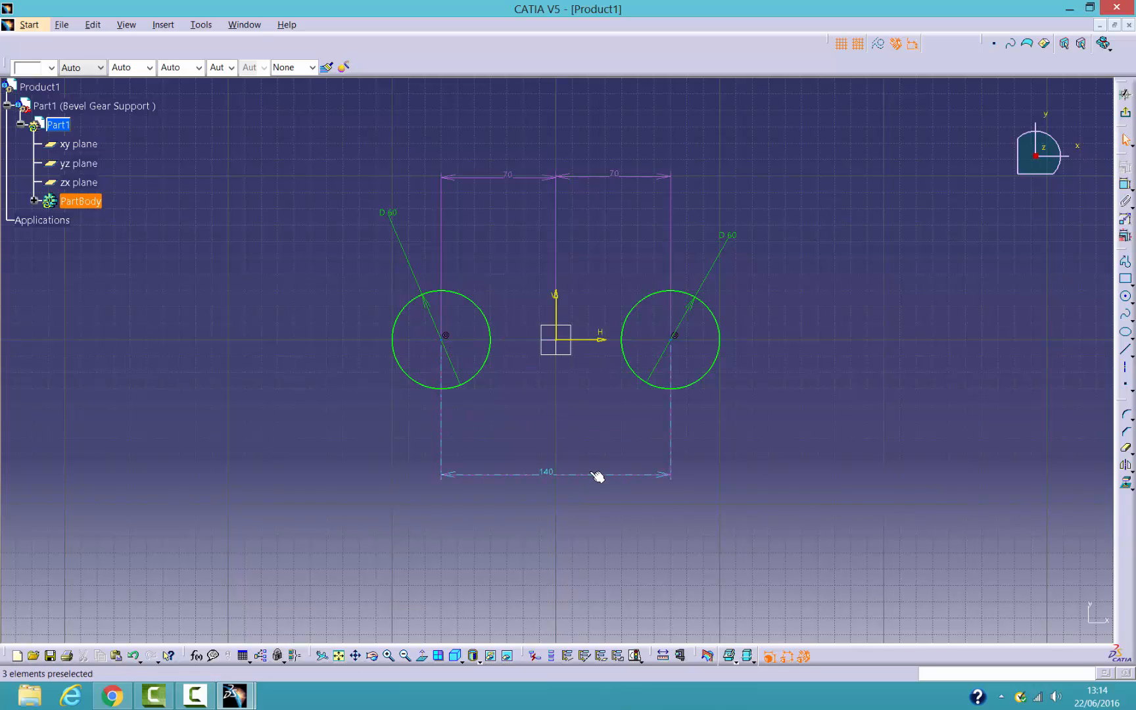
click(592, 474)
key(Delete)
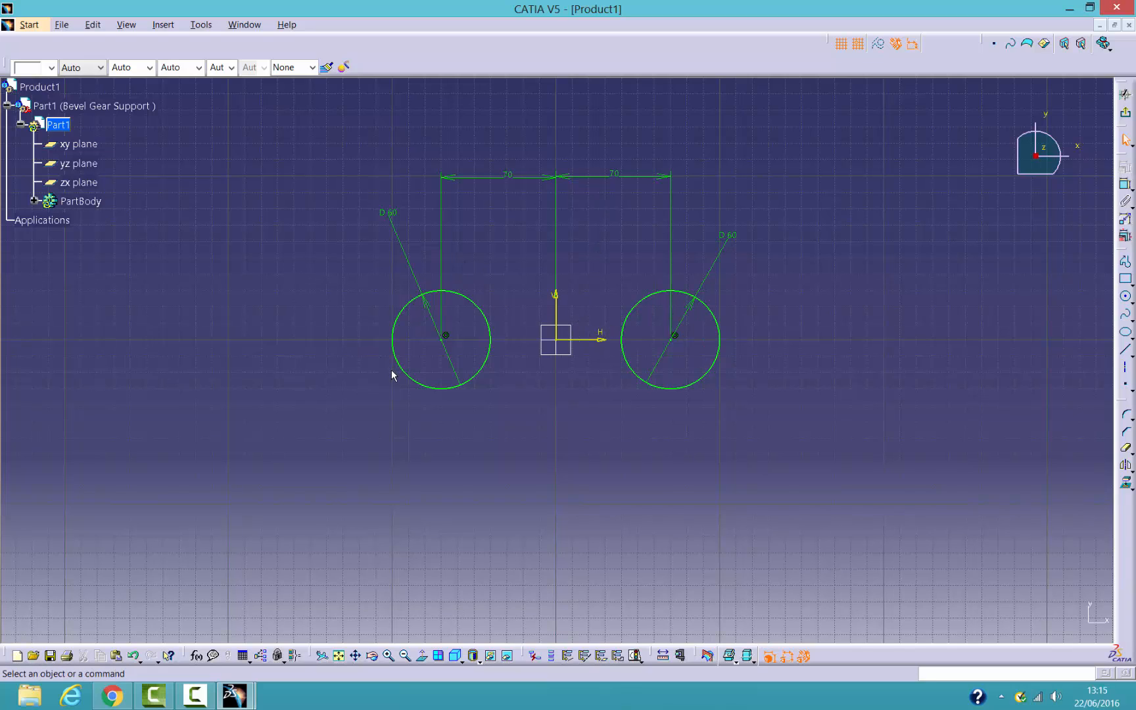
key(XF86AudioLowerVolume)
key(XF86AudioRaiseVolume)
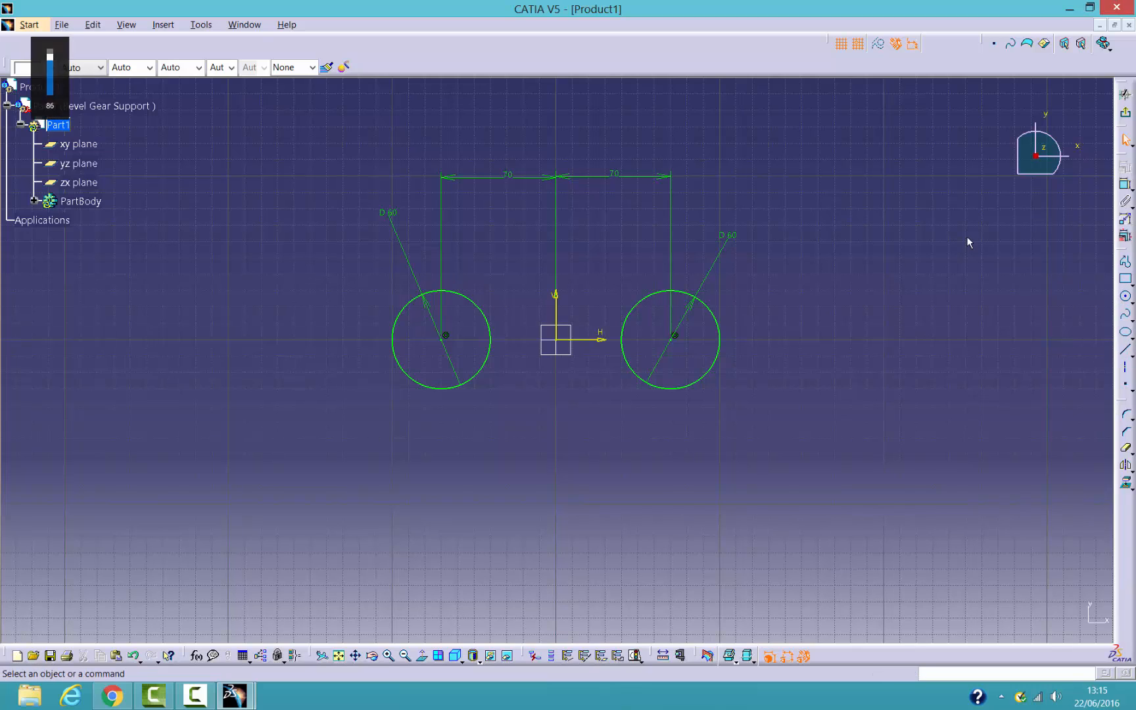
Try to dimension the right circle's centre against the horizontal sketch axis
click(1125, 184)
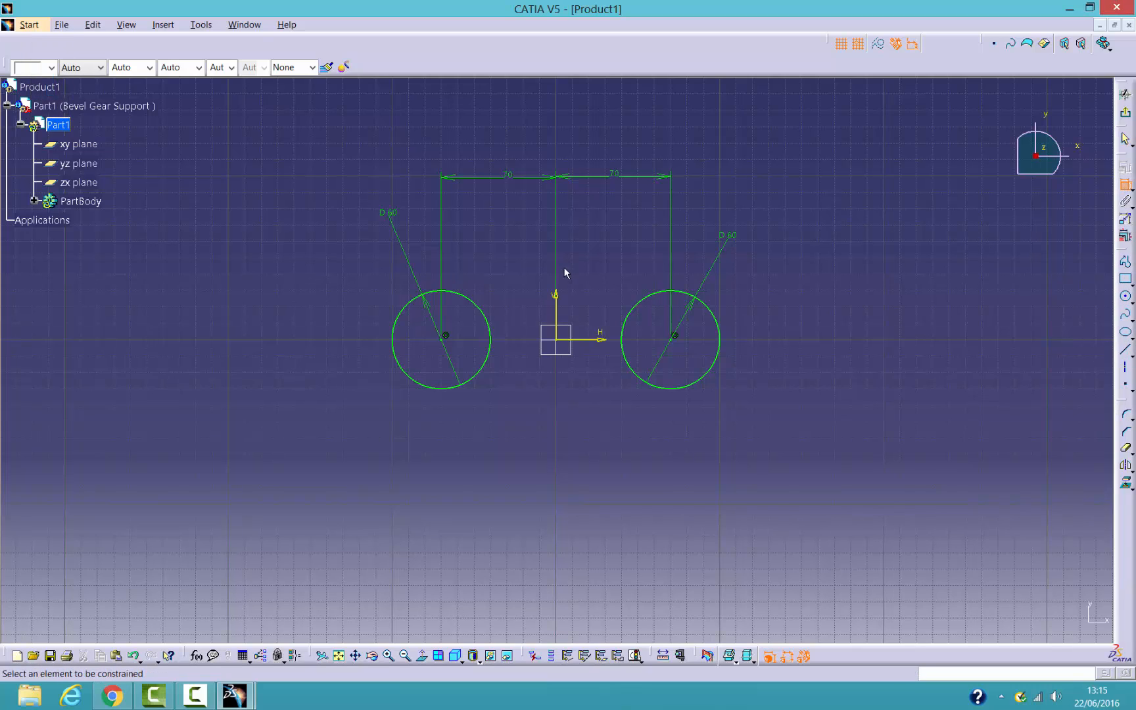
click(668, 338)
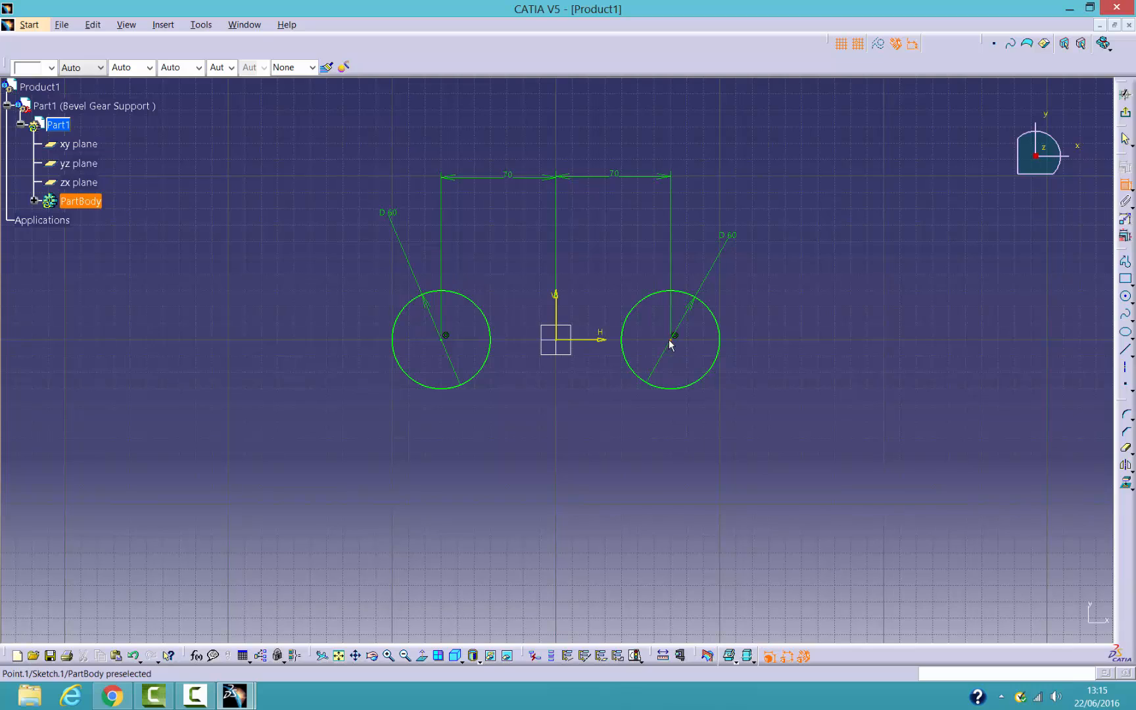
click(593, 340)
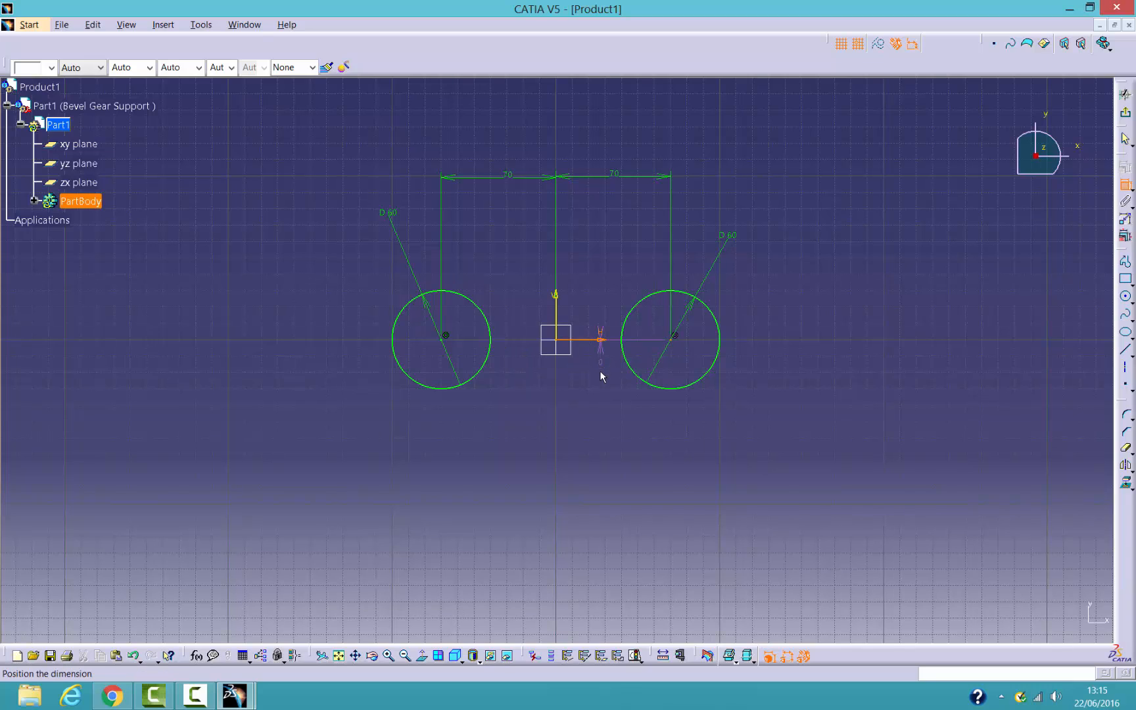
click(593, 379)
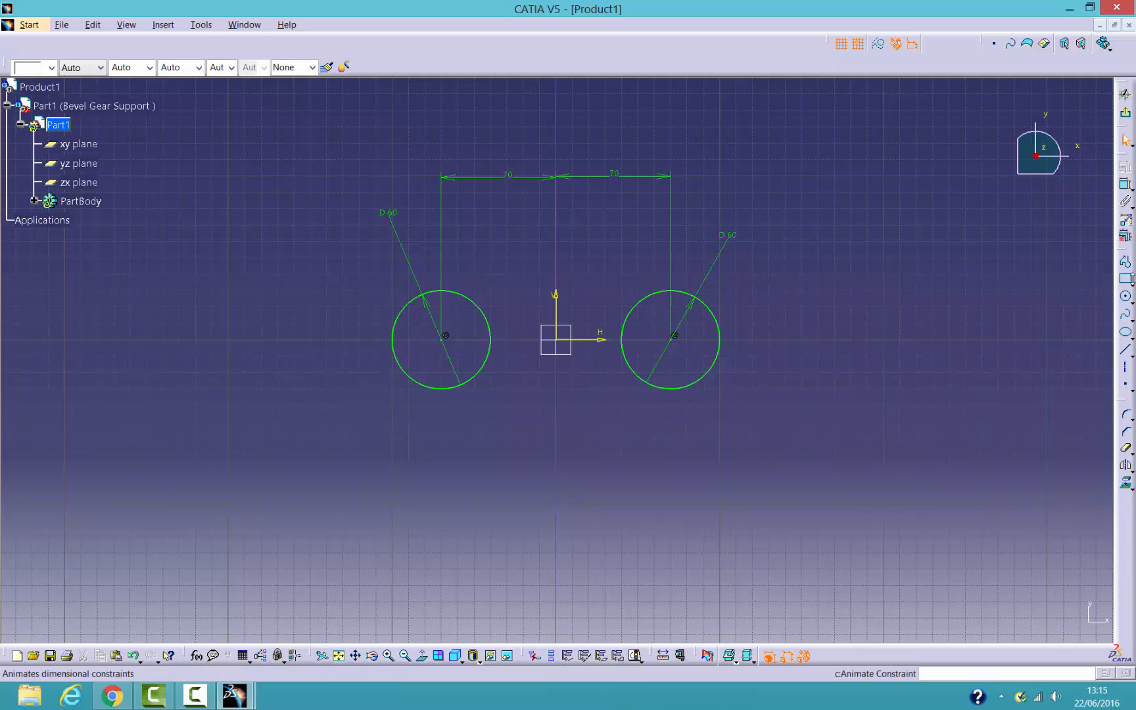
Draw two horizontal lines joining the circles, one between their uppermost points and one between their lowest points
click(1125, 349)
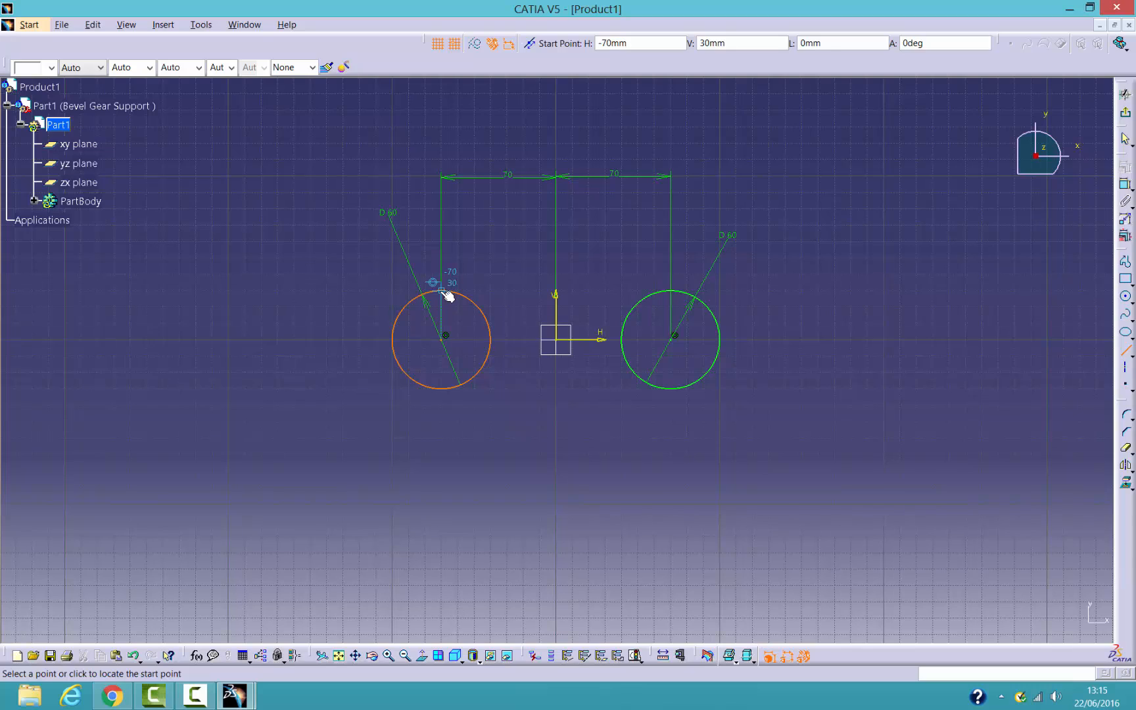
click(443, 292)
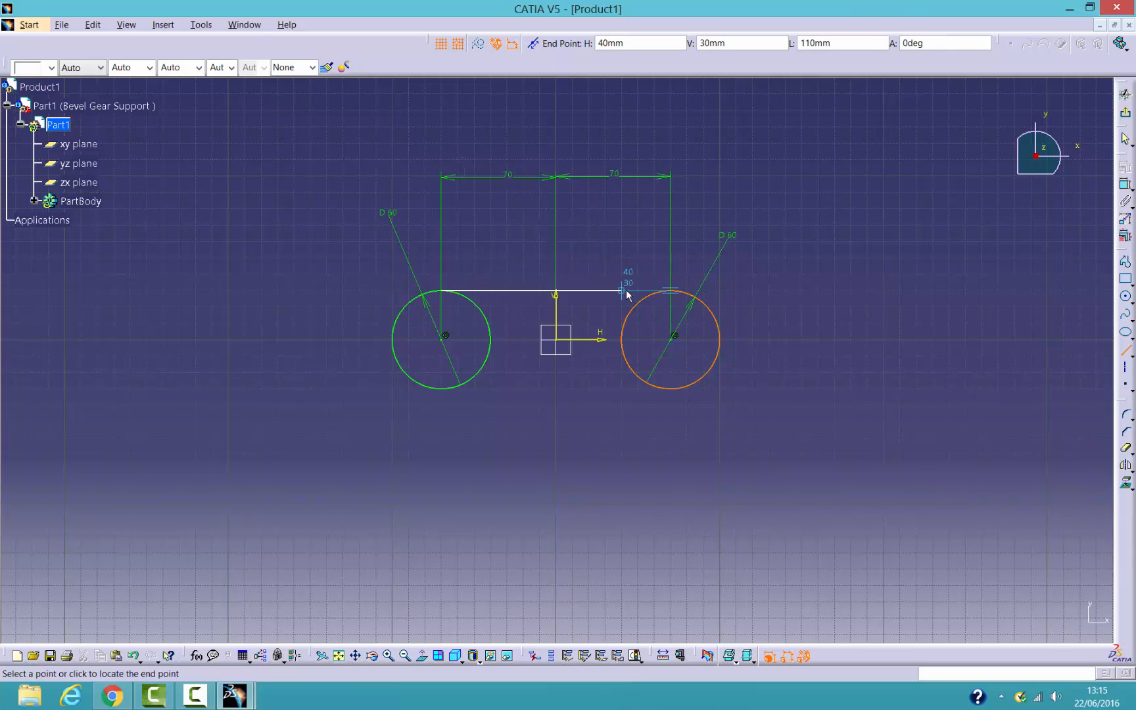
click(673, 292)
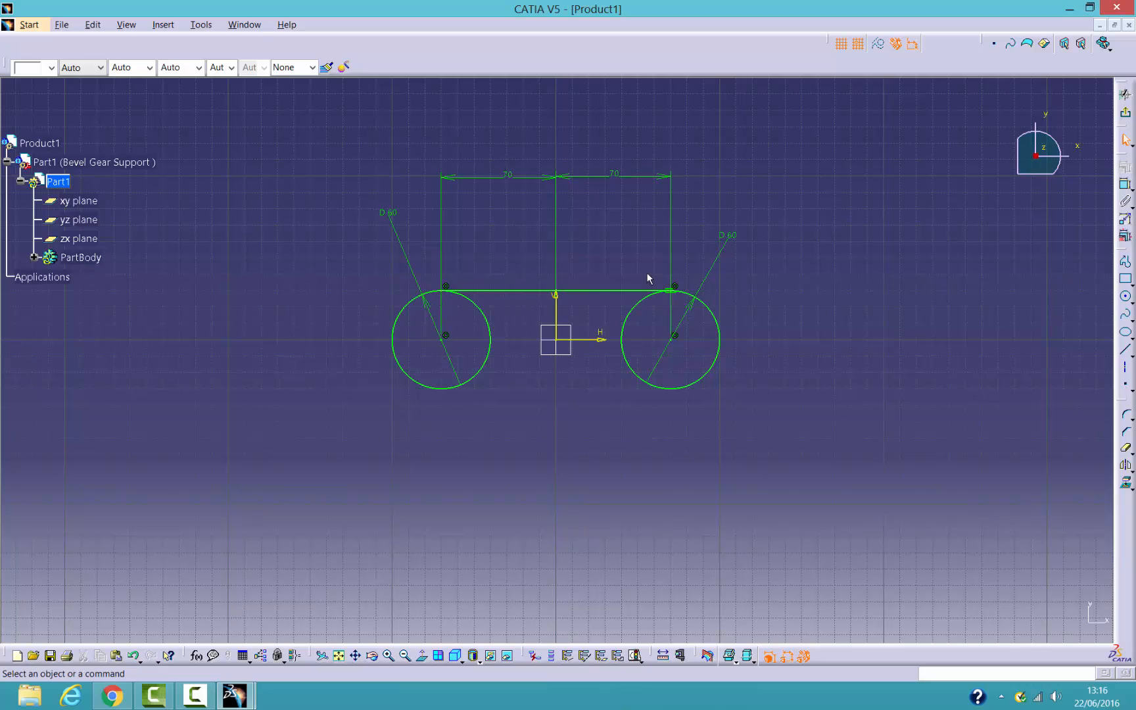
click(1126, 349)
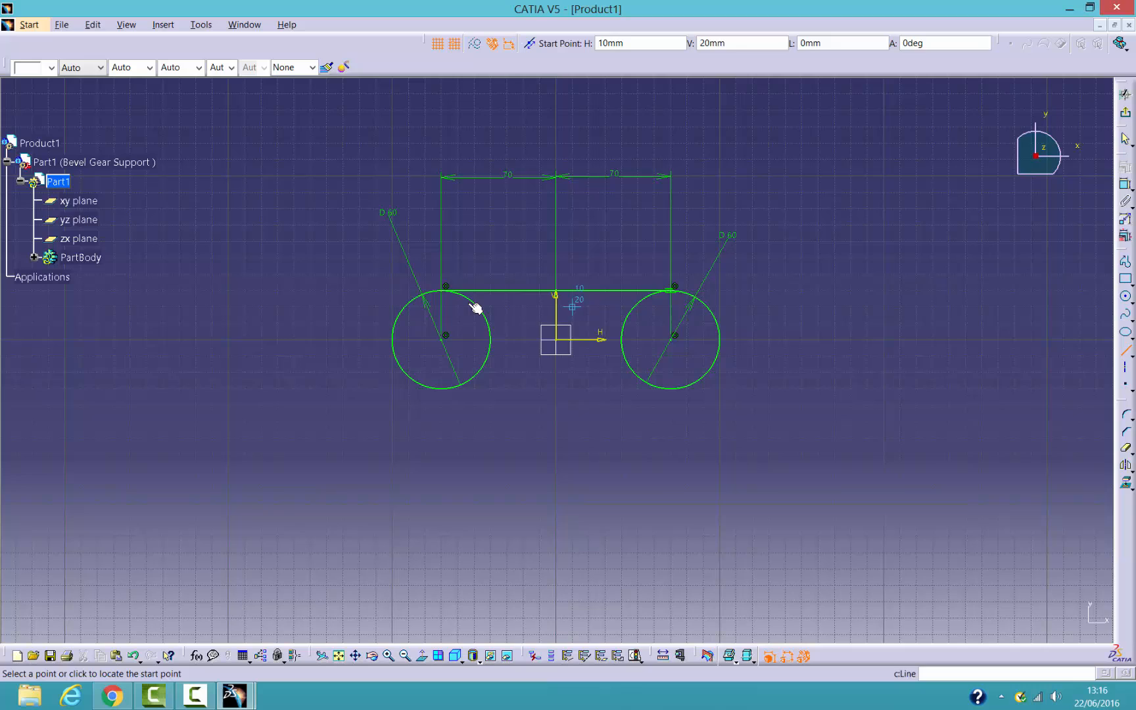
click(444, 389)
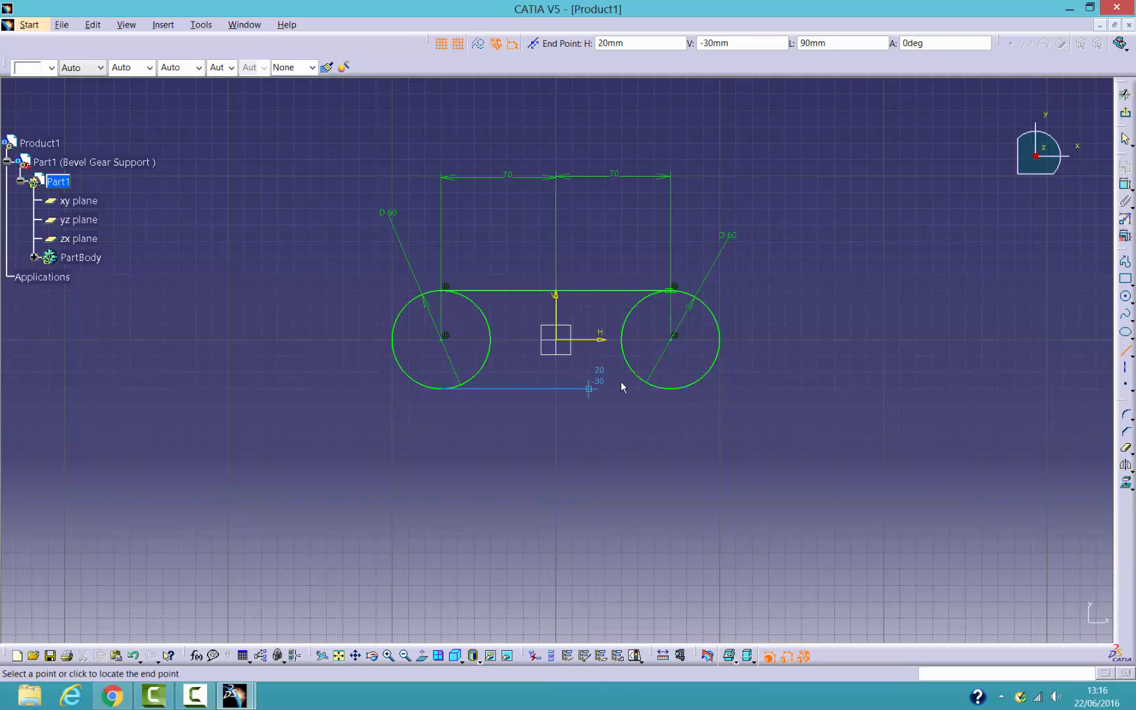
click(676, 390)
click(751, 392)
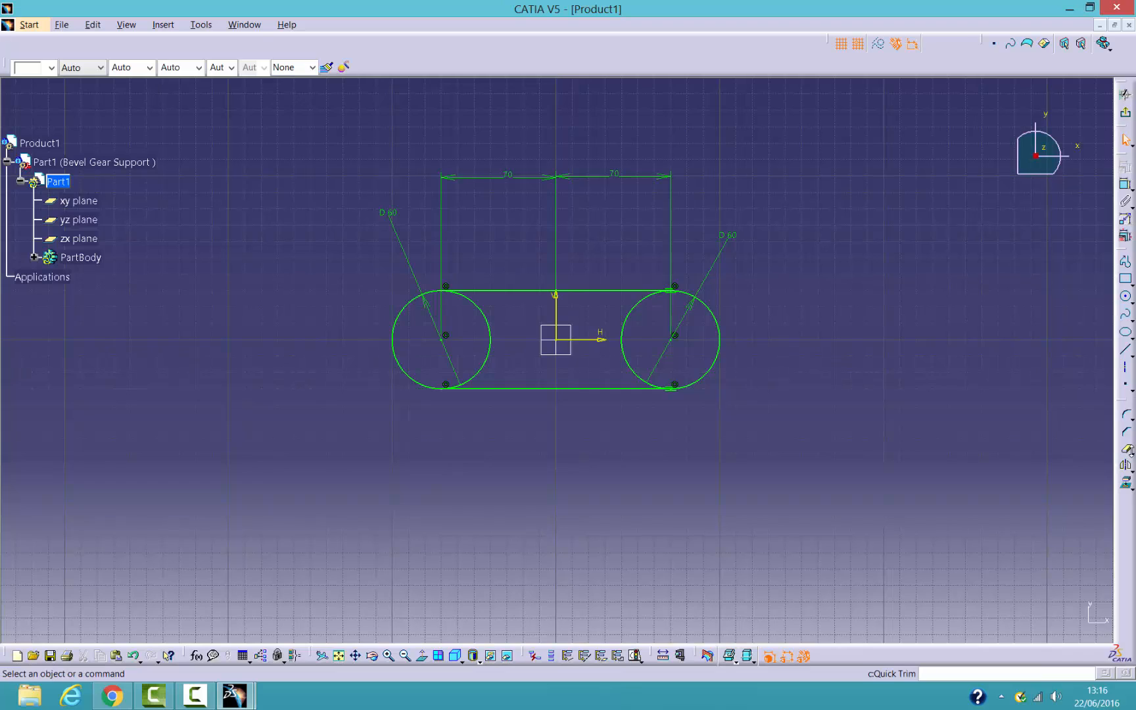
Quick-trim the inner halves of both circles to leave a closed slot-shaped outline
click(1130, 451)
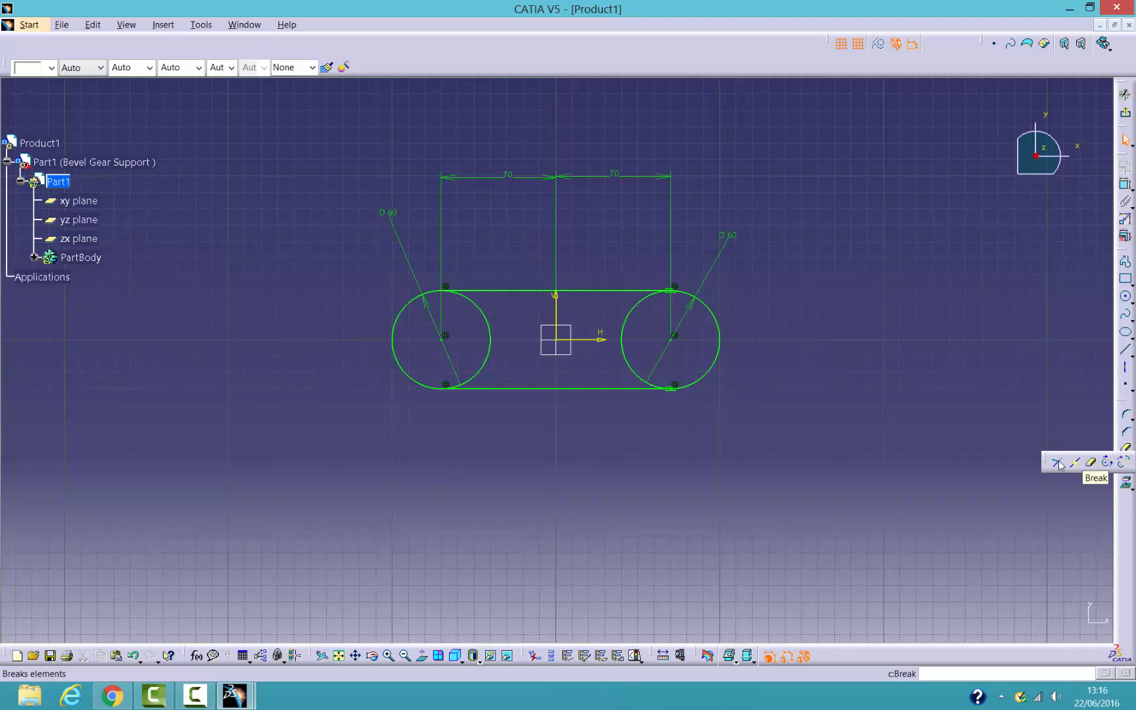
click(1125, 449)
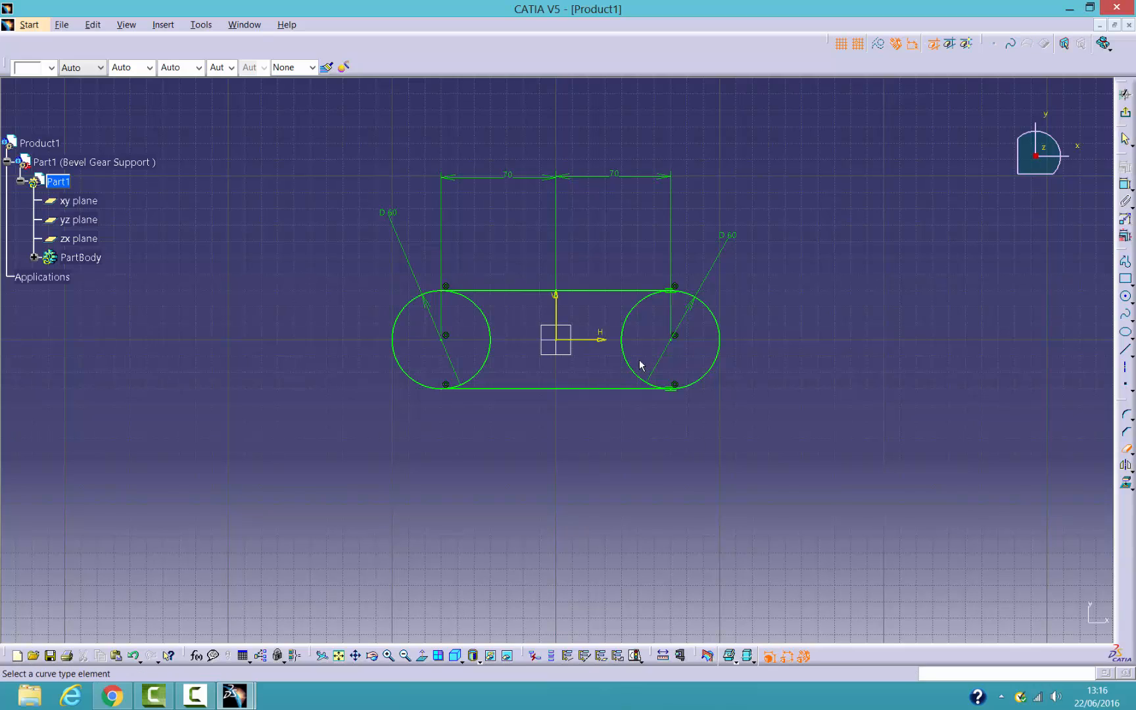
click(623, 341)
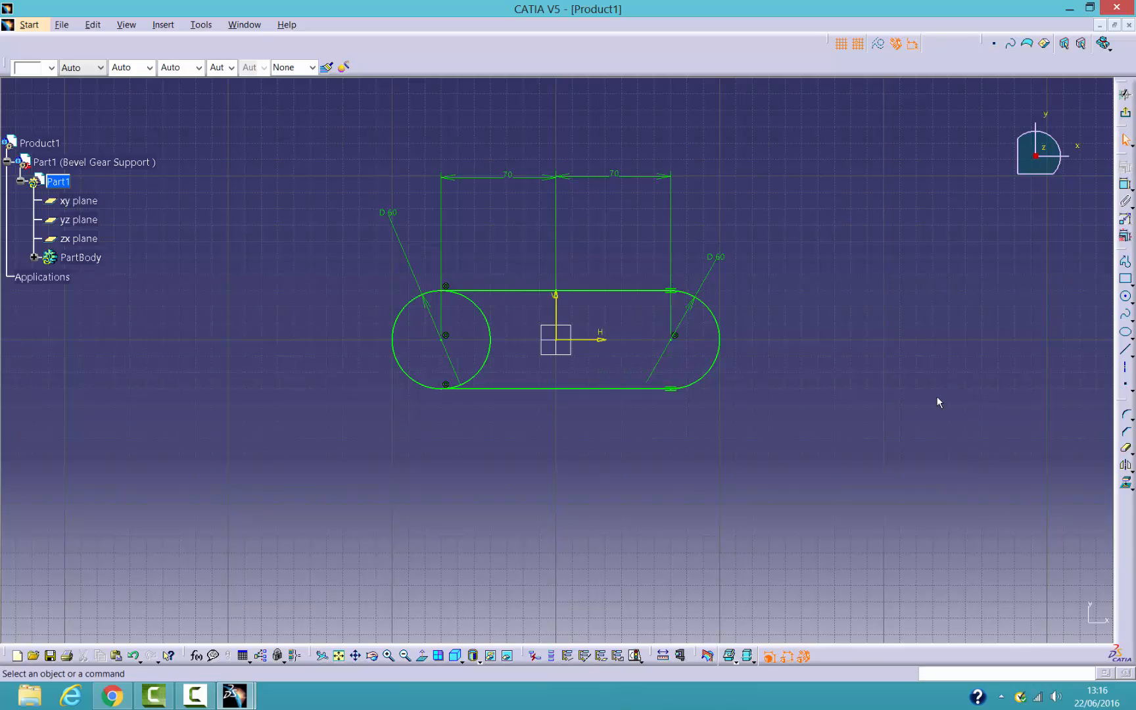
click(1125, 449)
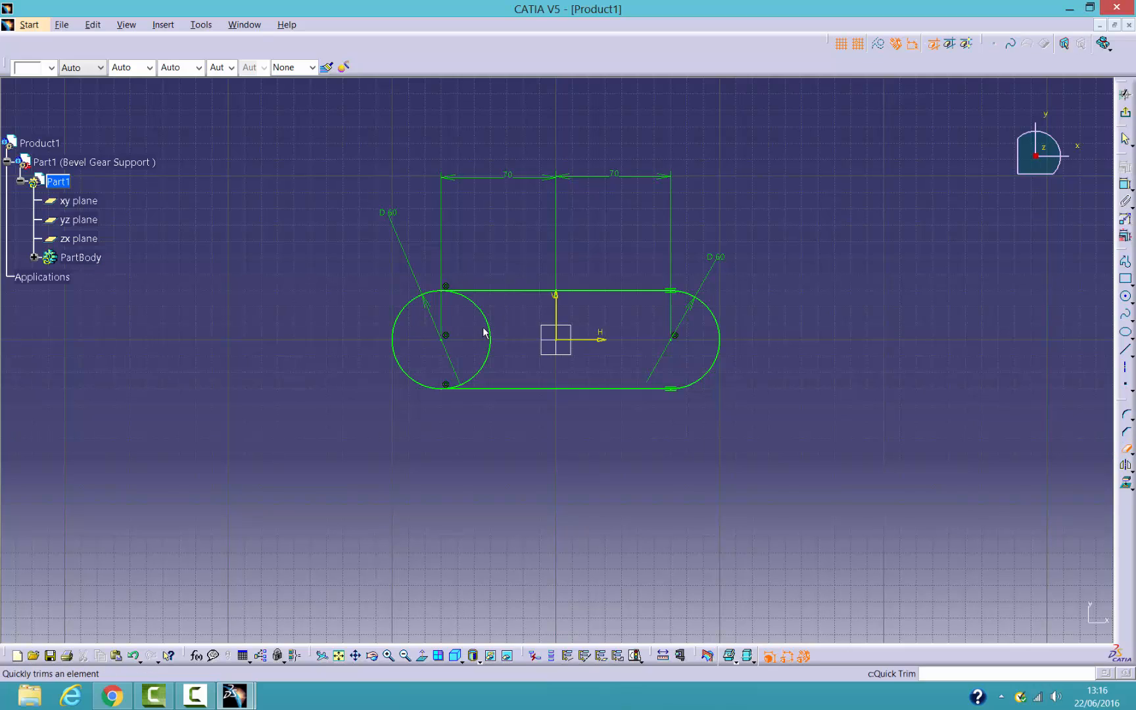
click(492, 336)
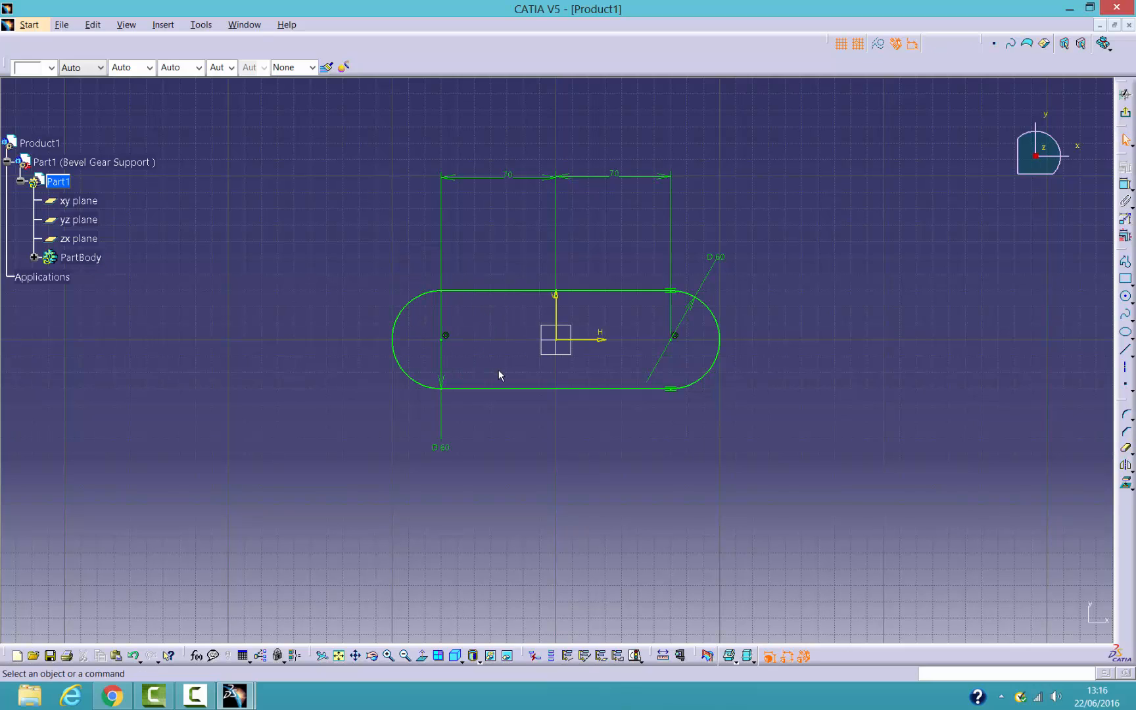
Exit the sketch and pad the slot-shaped profile 20 mm upward
click(1125, 115)
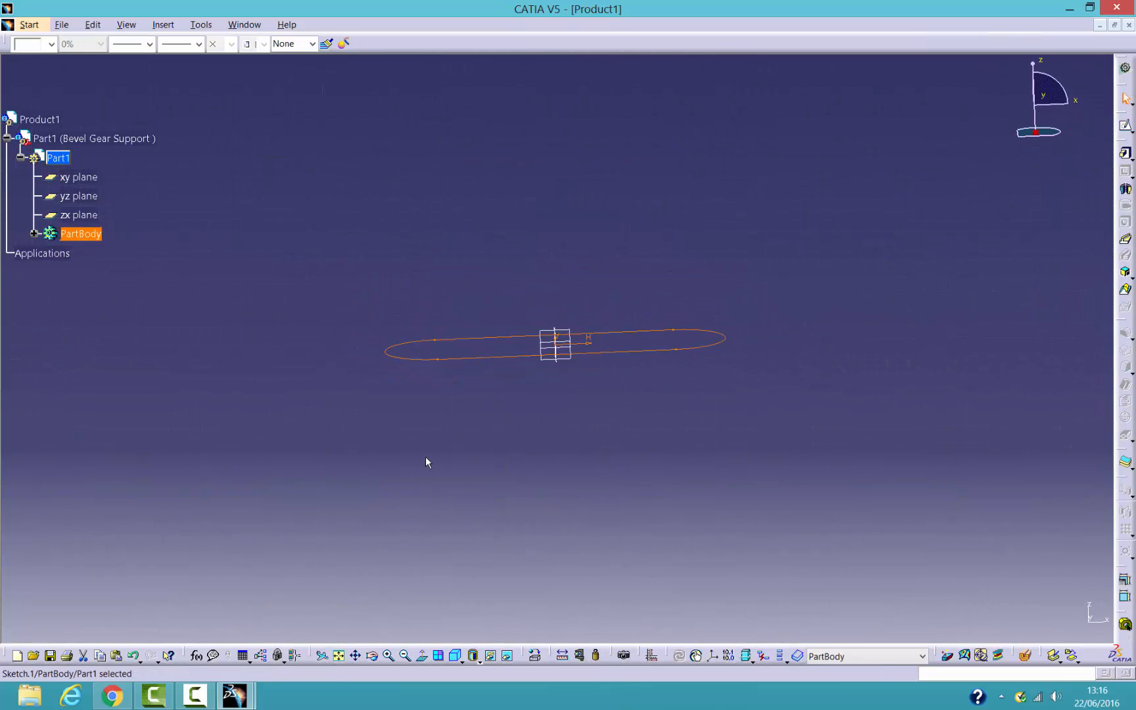
click(1125, 155)
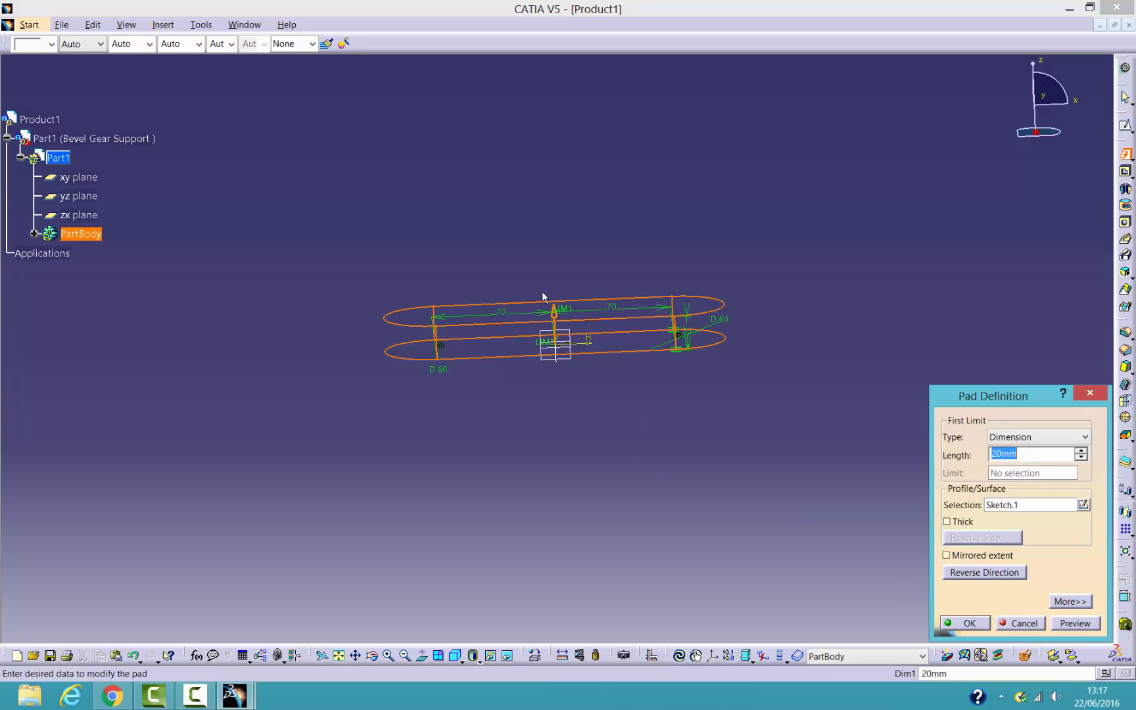
click(555, 320)
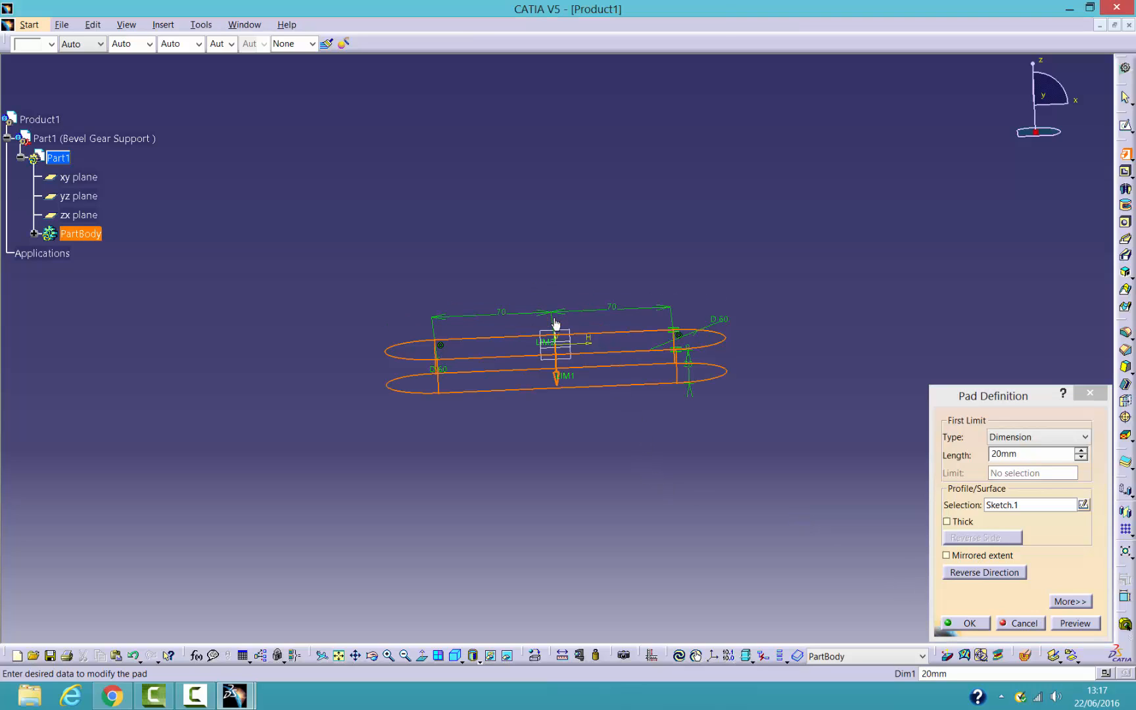
click(556, 380)
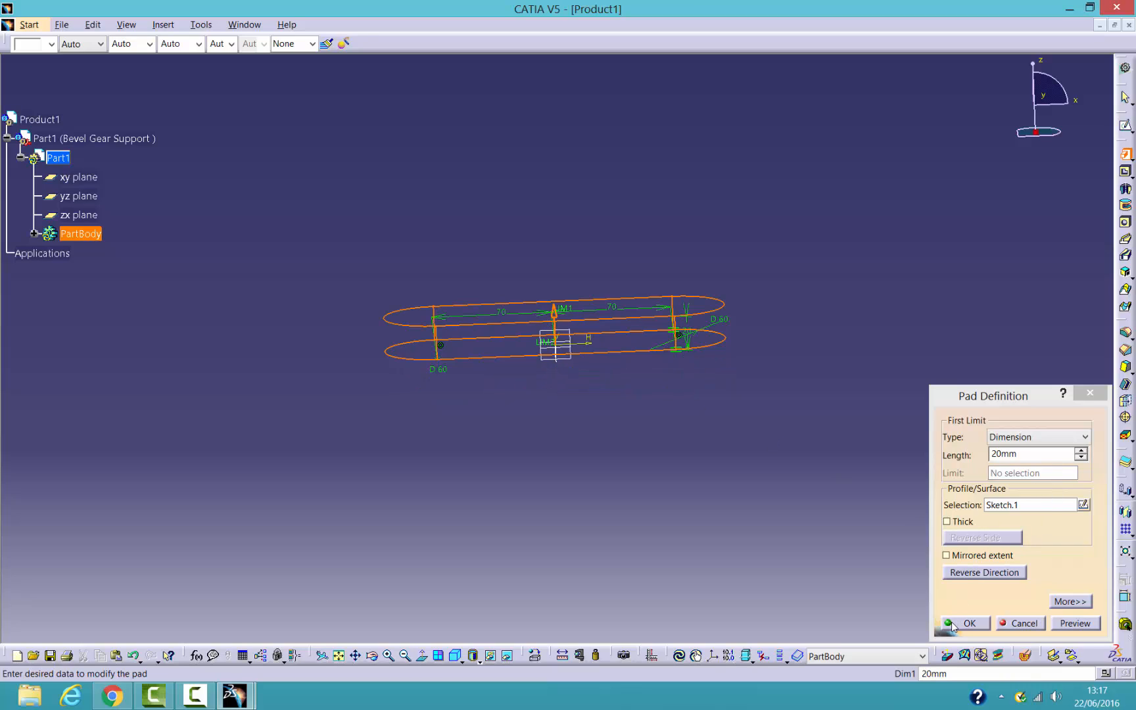
click(951, 622)
click(792, 523)
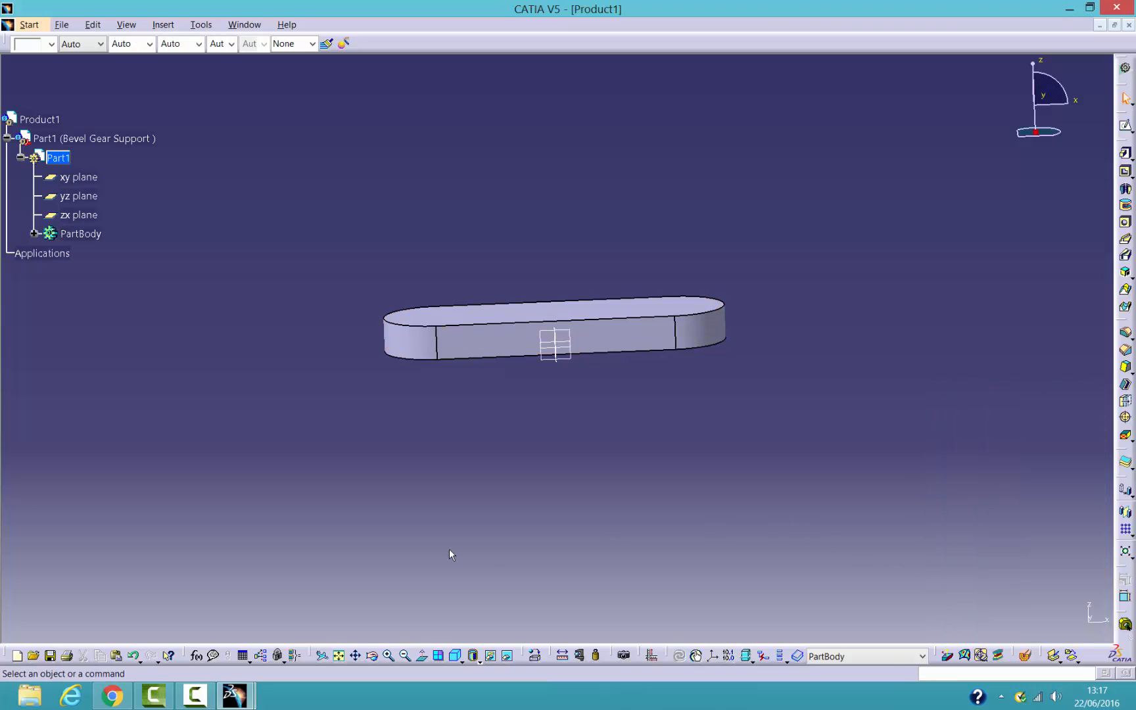
Open a new sketch on the upper flat face of the slot-shaped pad
middle_drag(446, 554, 430, 506)
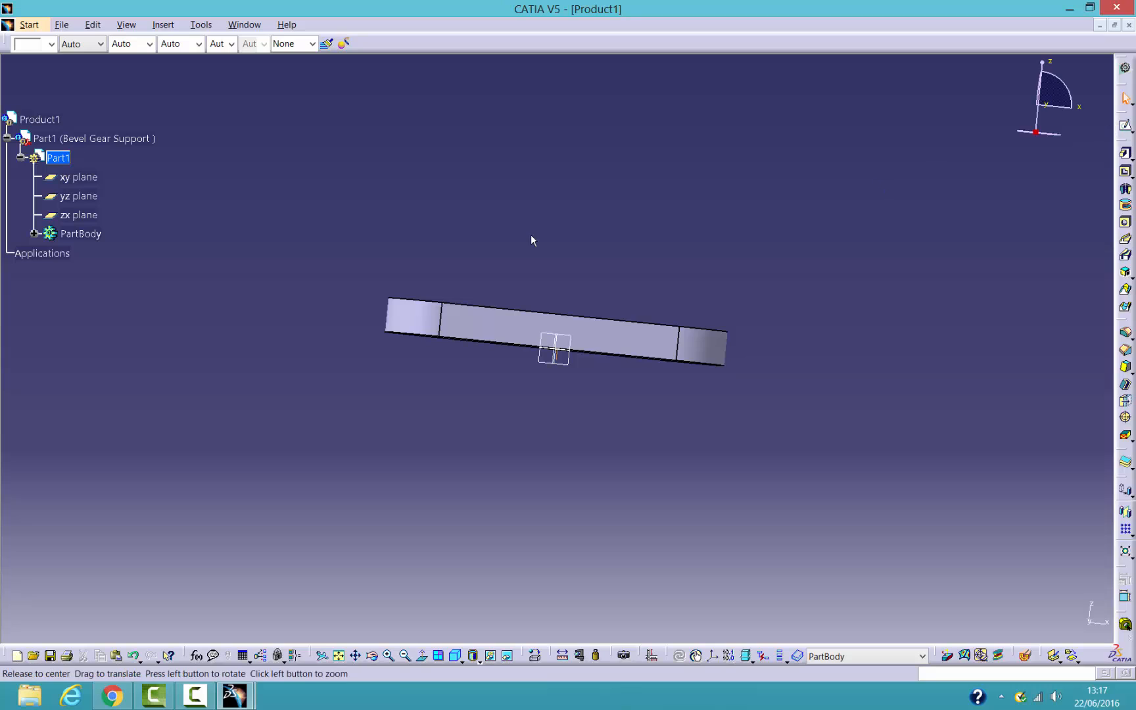
middle_drag(531, 234, 522, 326)
middle_drag(427, 475, 557, 352)
click(565, 353)
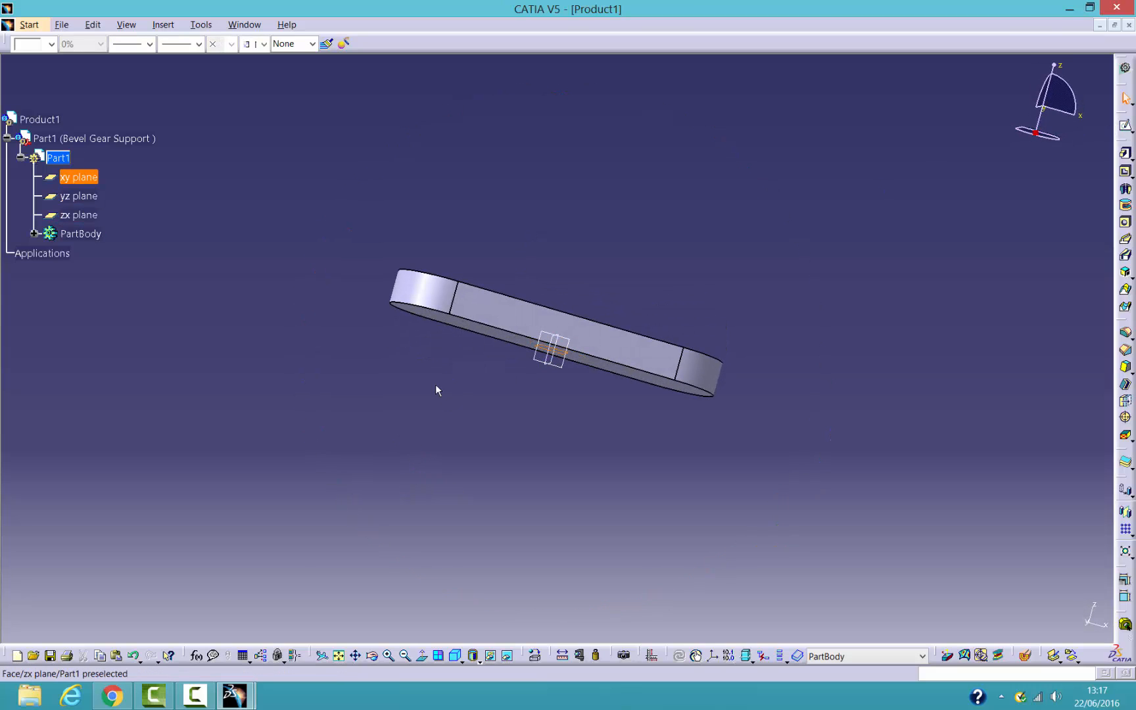
middle_drag(501, 184, 458, 218)
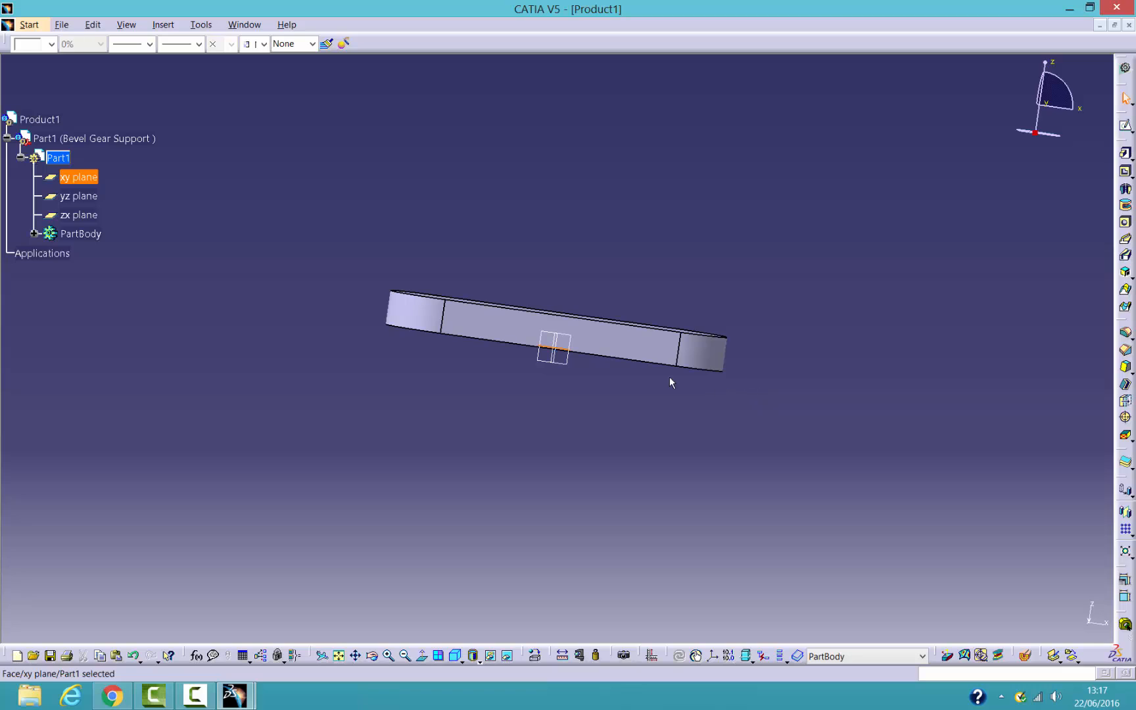
click(469, 266)
middle_drag(474, 212, 419, 349)
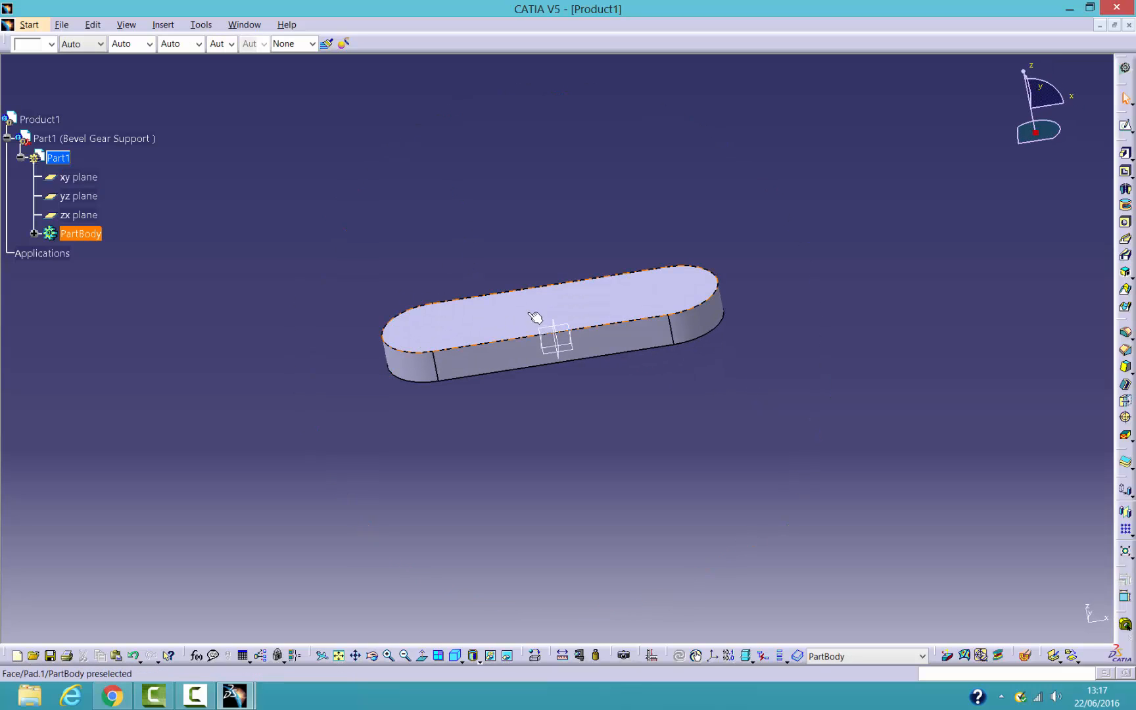
click(556, 316)
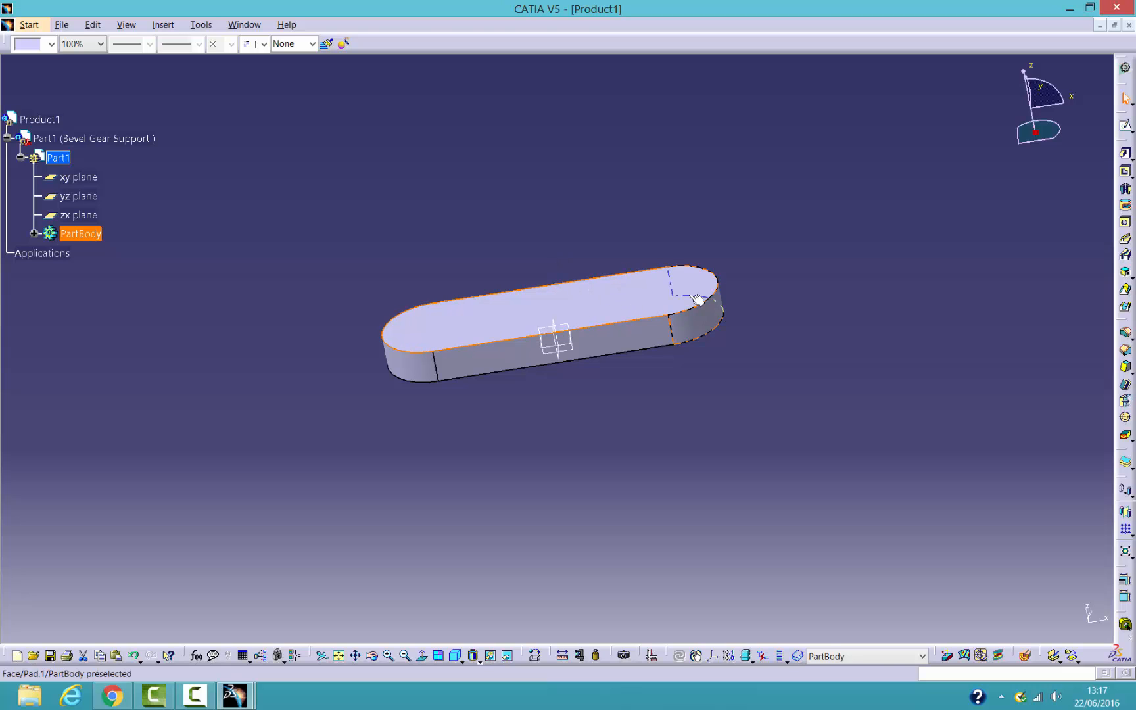
click(1125, 127)
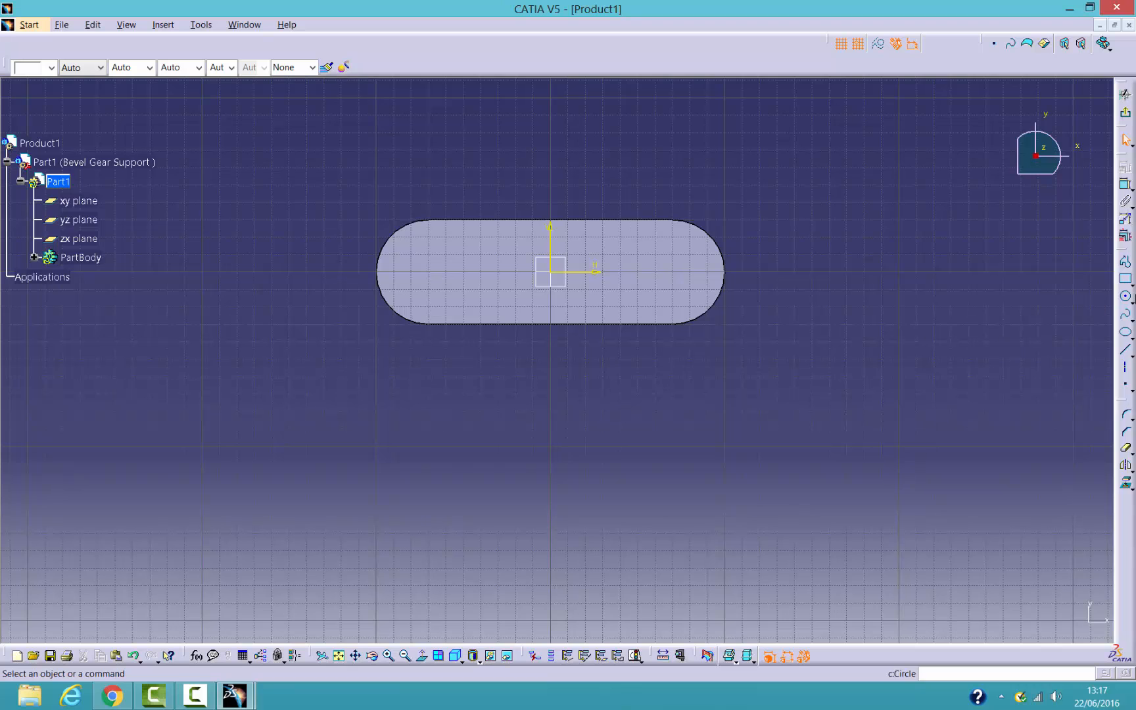
Sketch a circle about 40 mm in diameter centred on the origin
click(340, 656)
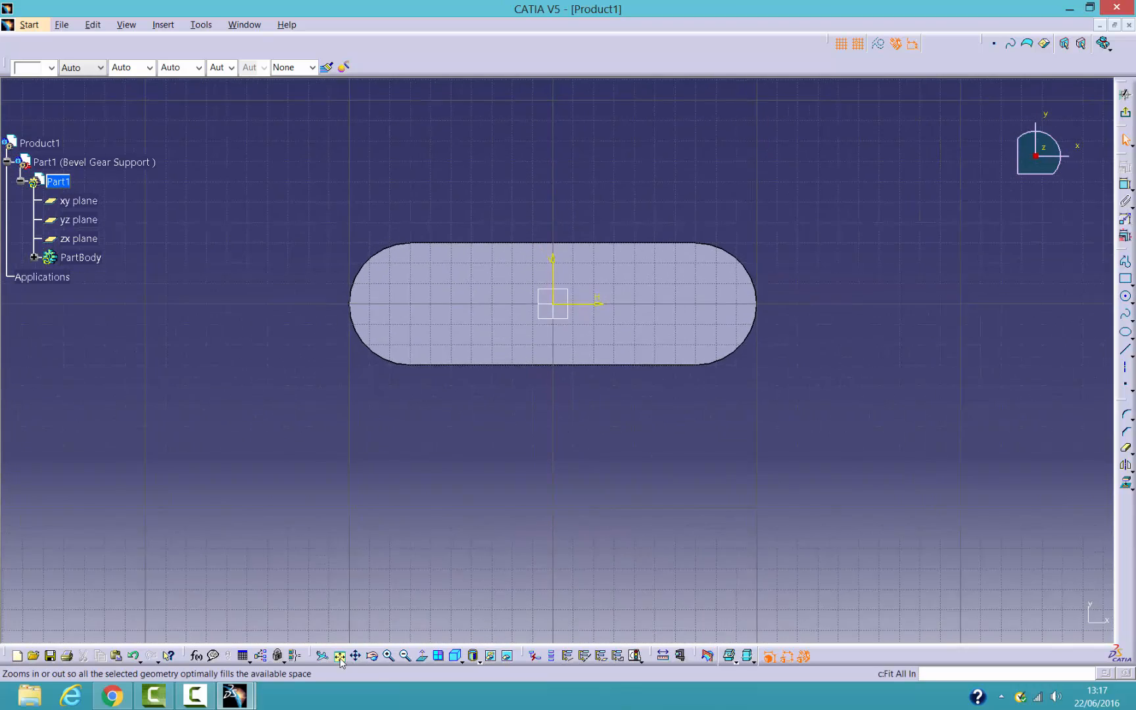
click(1125, 296)
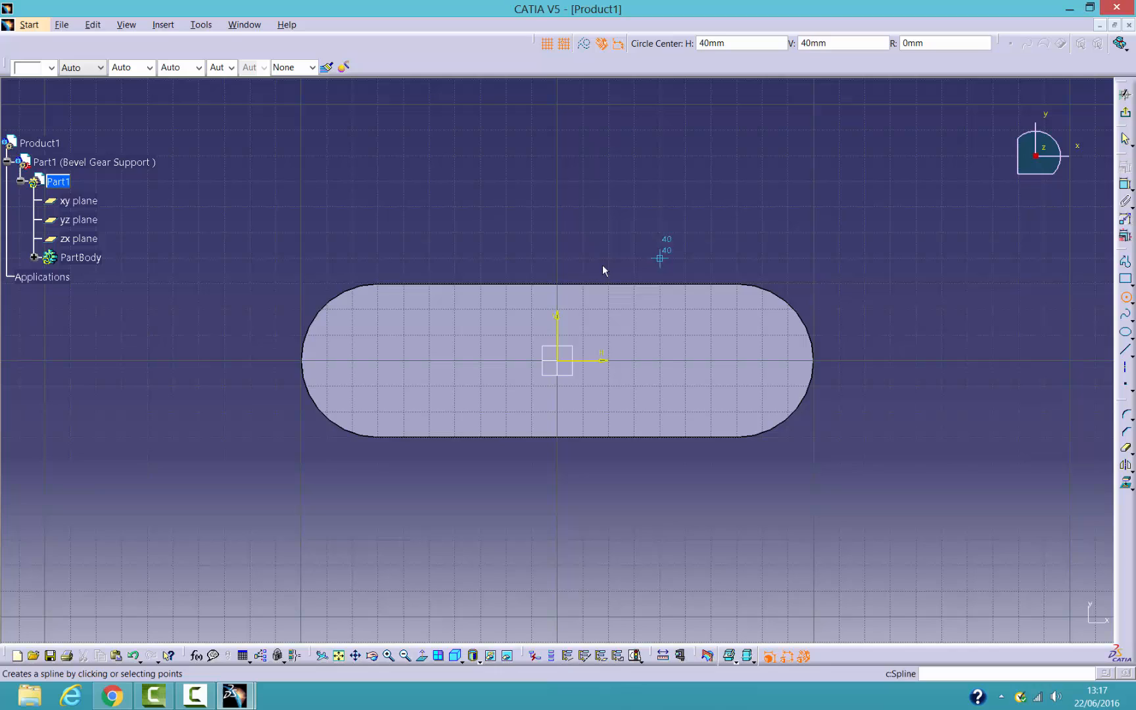
click(562, 363)
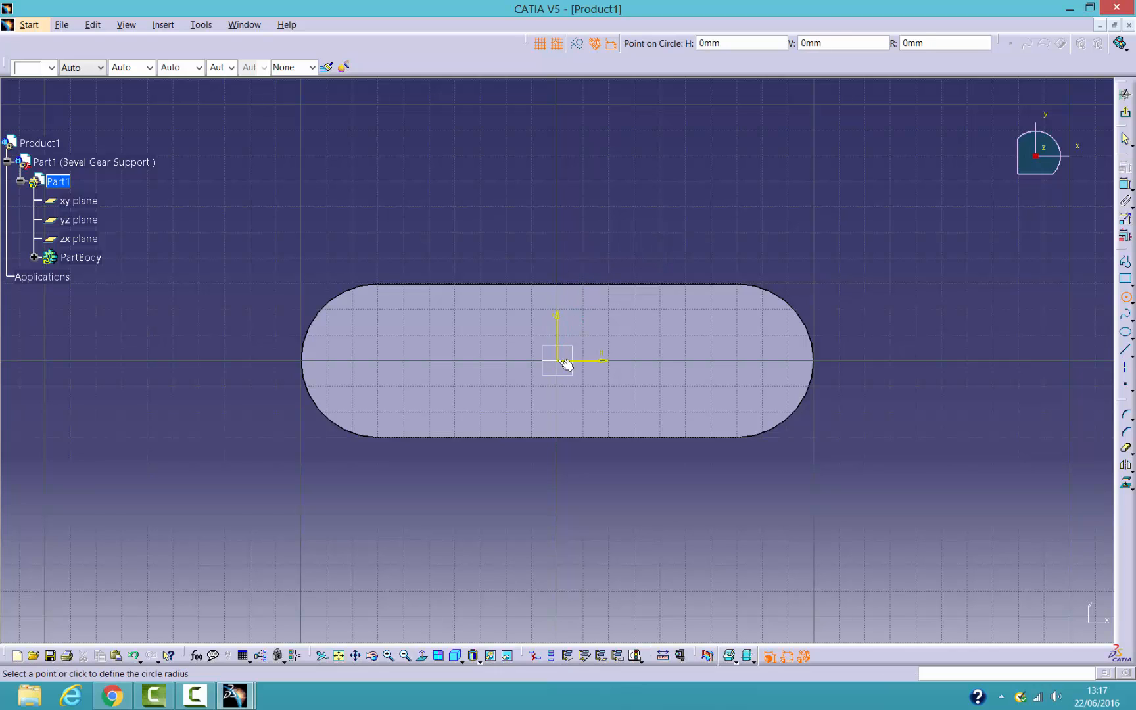
click(608, 352)
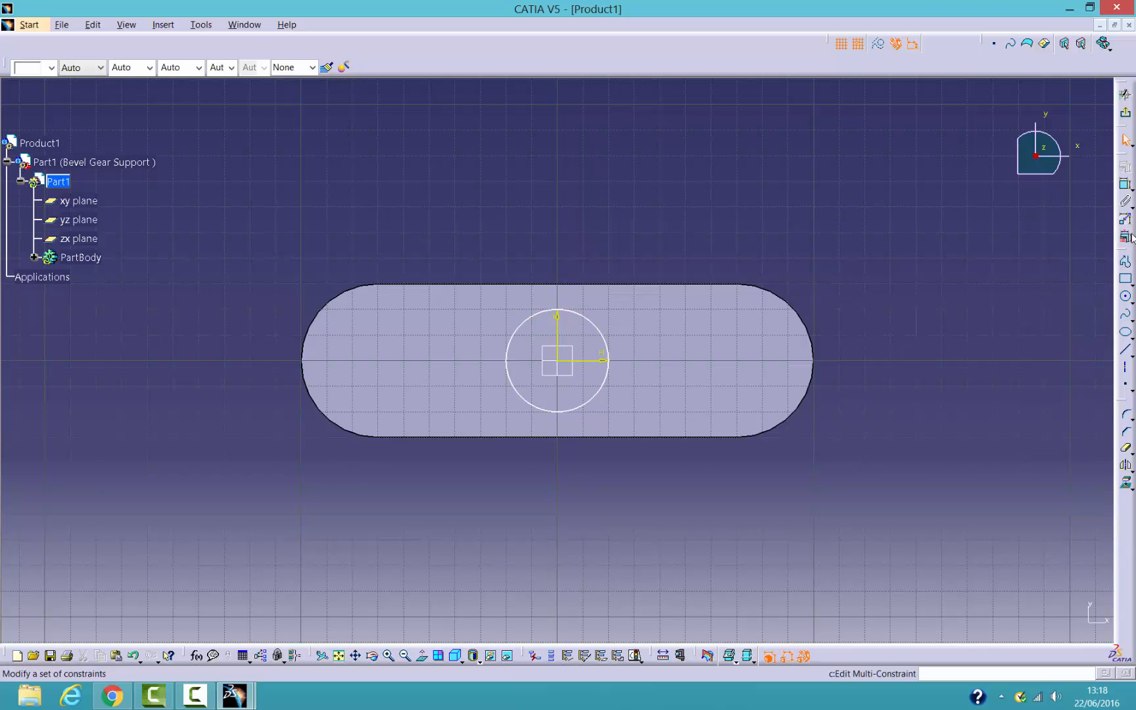
Dimension the central circle and set its diameter to 45 mm
click(1126, 184)
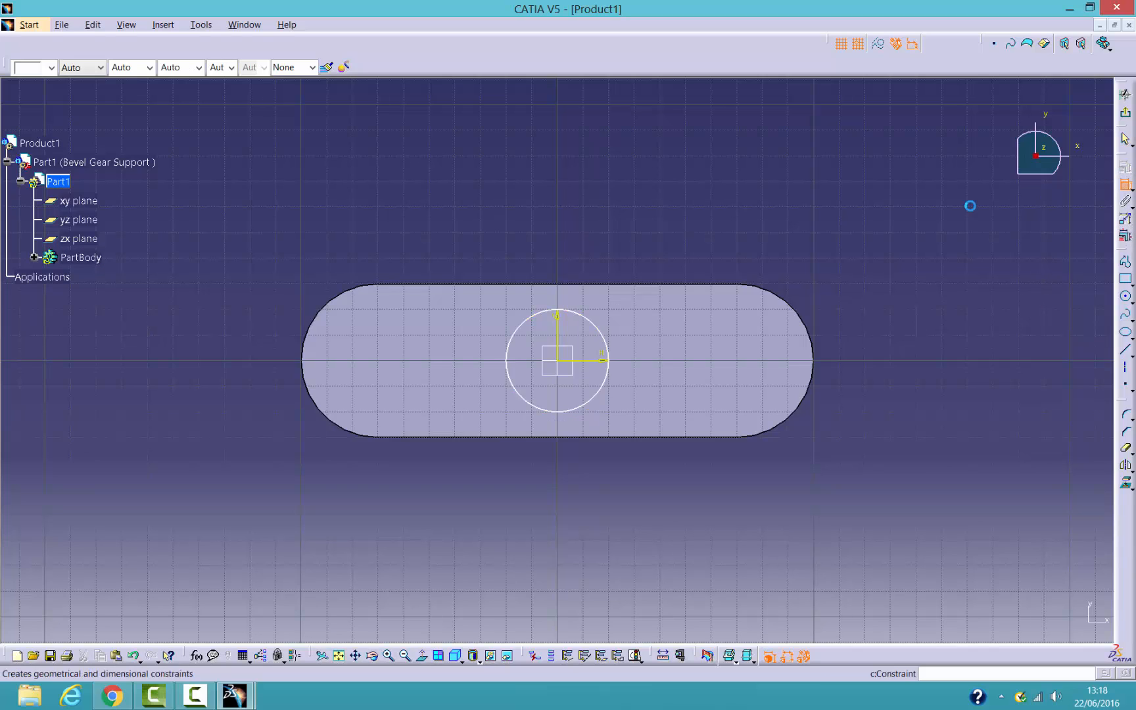
click(588, 320)
click(654, 197)
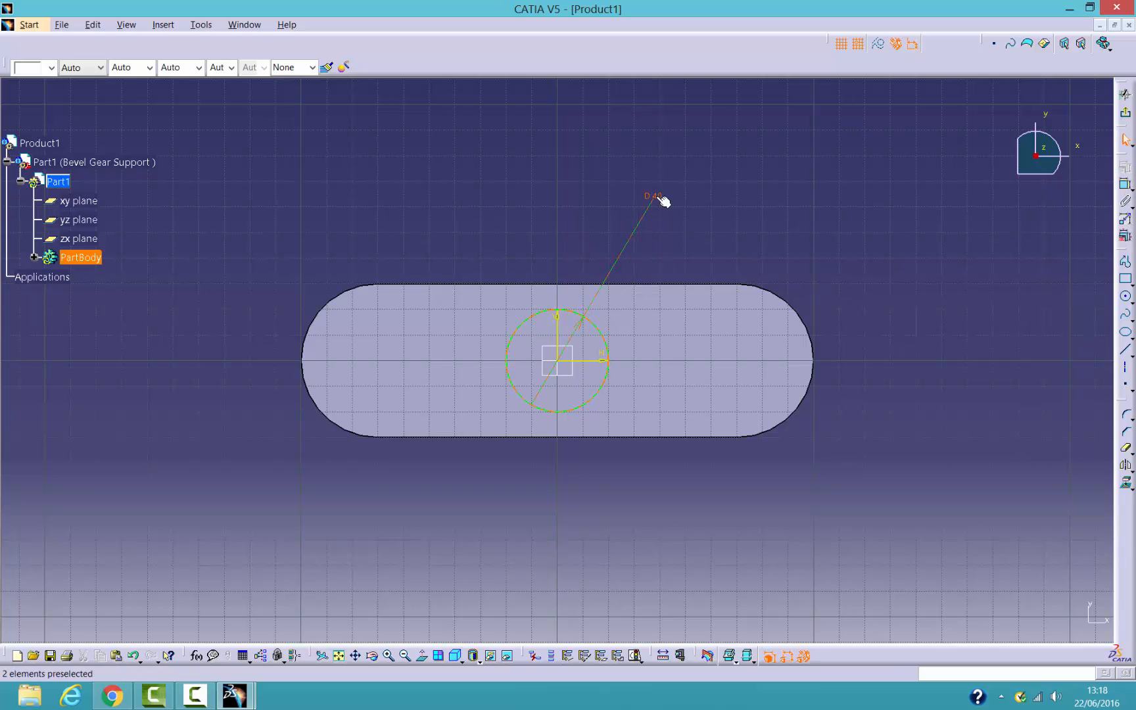
double_click(657, 199)
text(45)
key(Return)
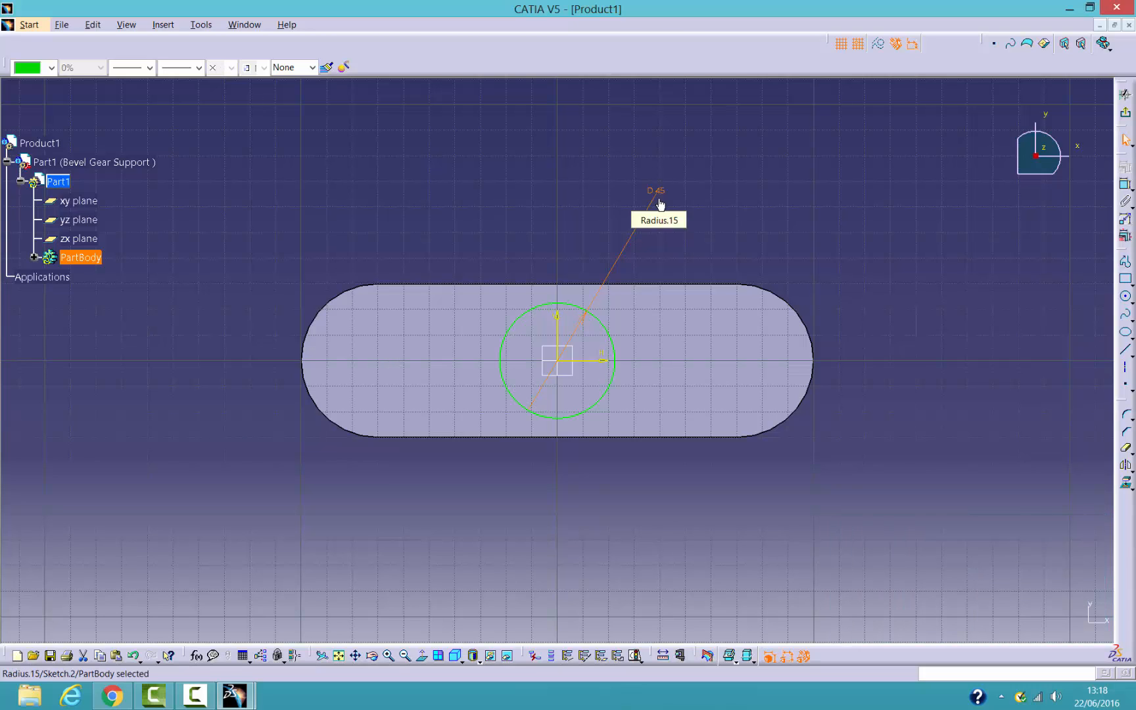
click(786, 210)
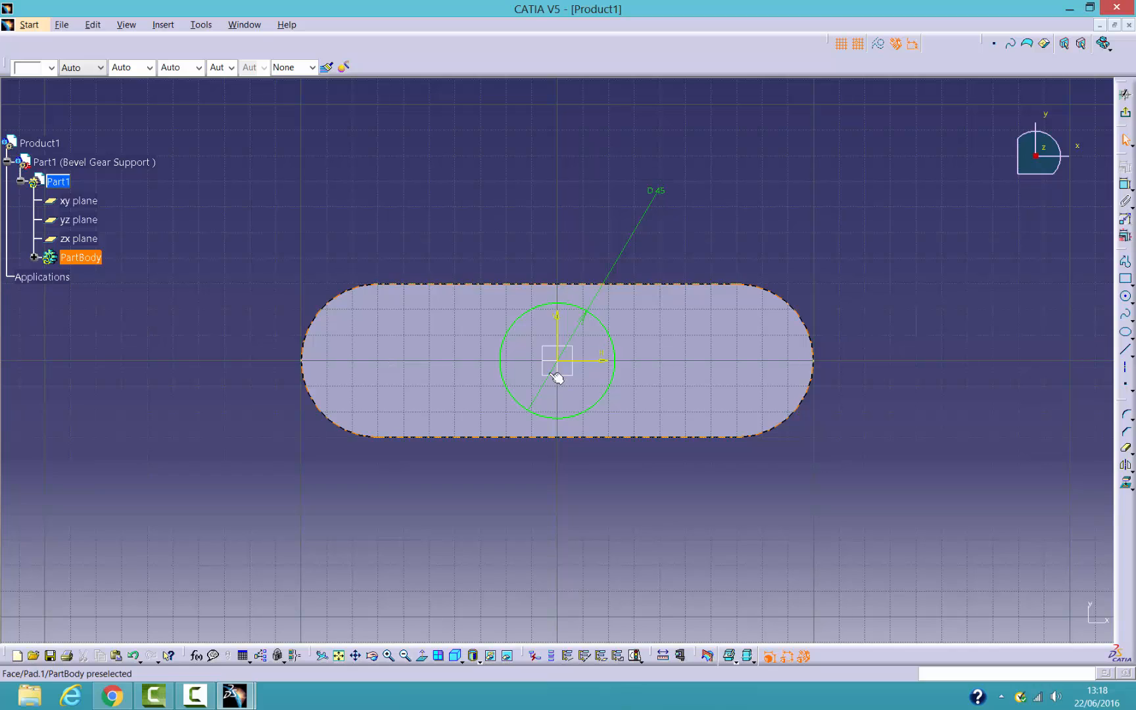
Exit the sketch and pad the central circle 20 mm upward as a cylindrical boss
click(1125, 113)
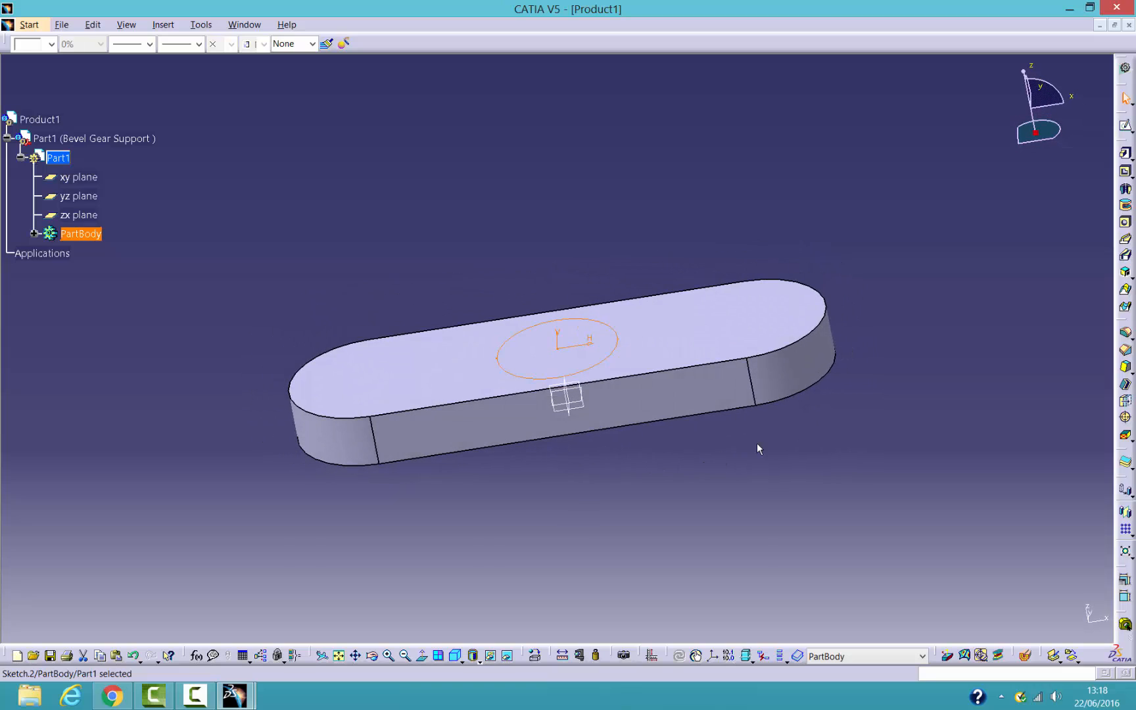
click(1125, 154)
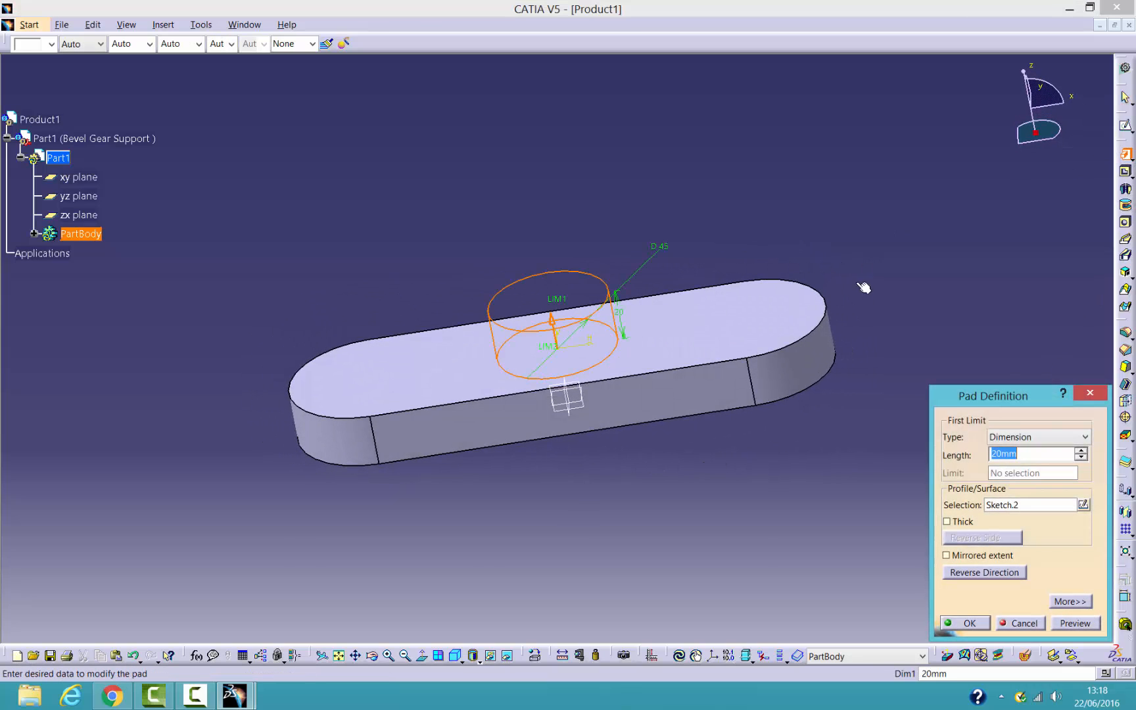
click(964, 623)
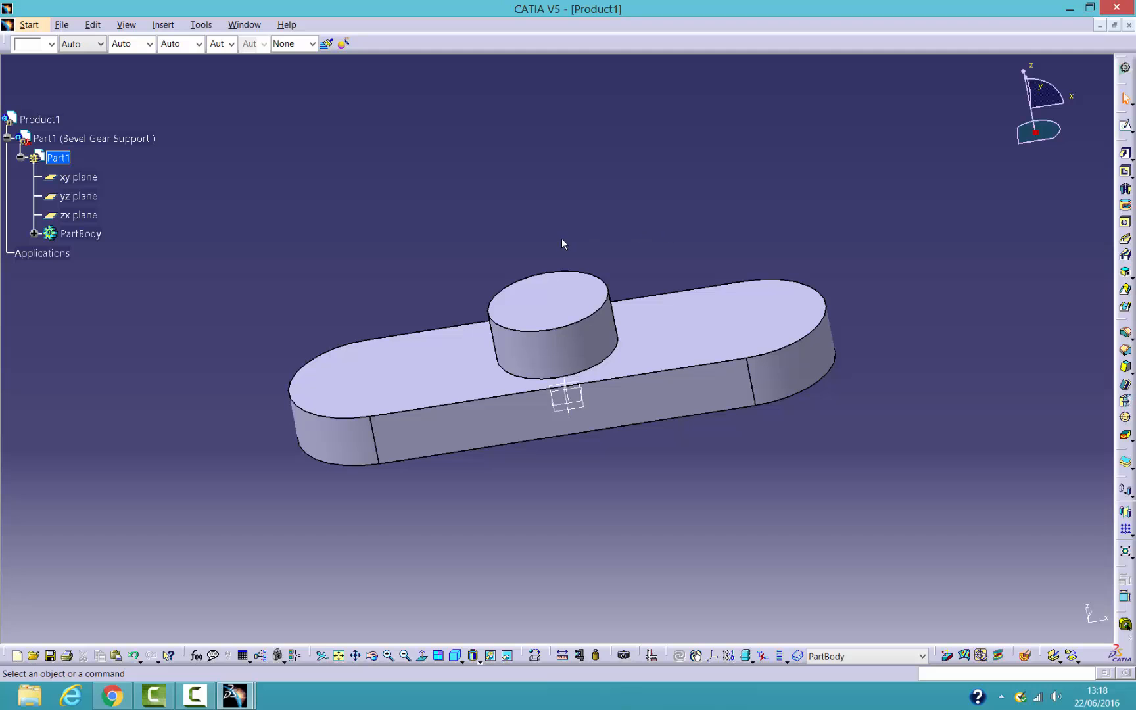
Start a sketch on the plate's upper face with two circles about 20 mm in diameter, about 70 mm right and 80 mm left of the origin
click(715, 342)
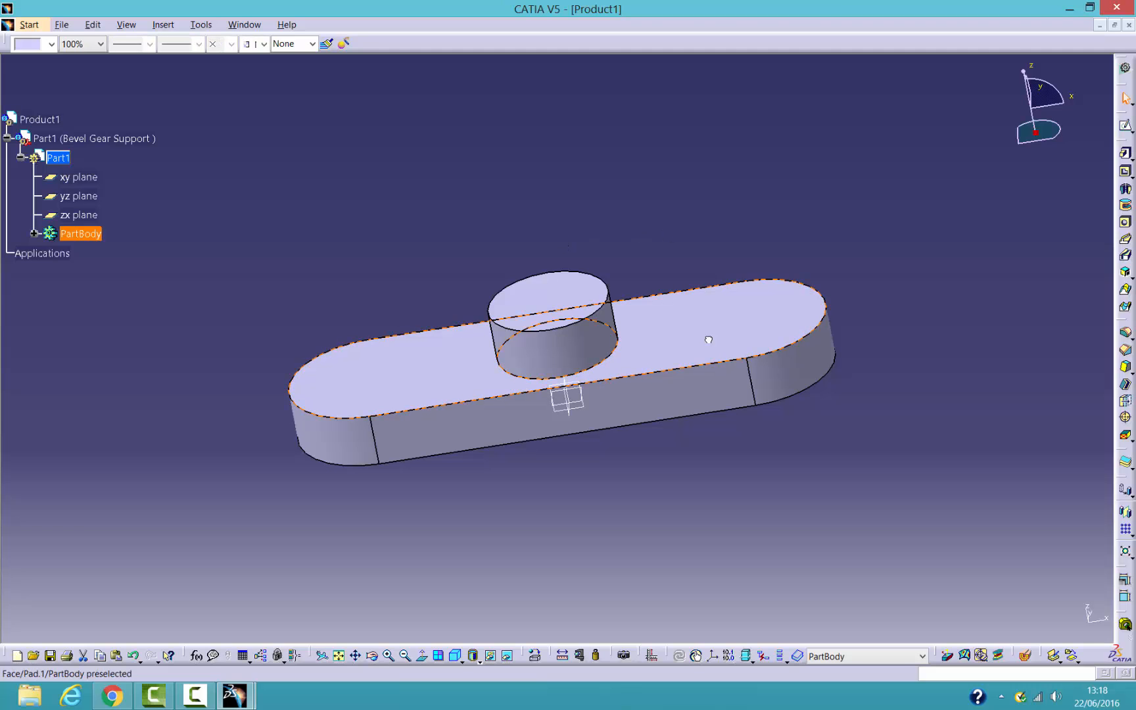
click(1126, 129)
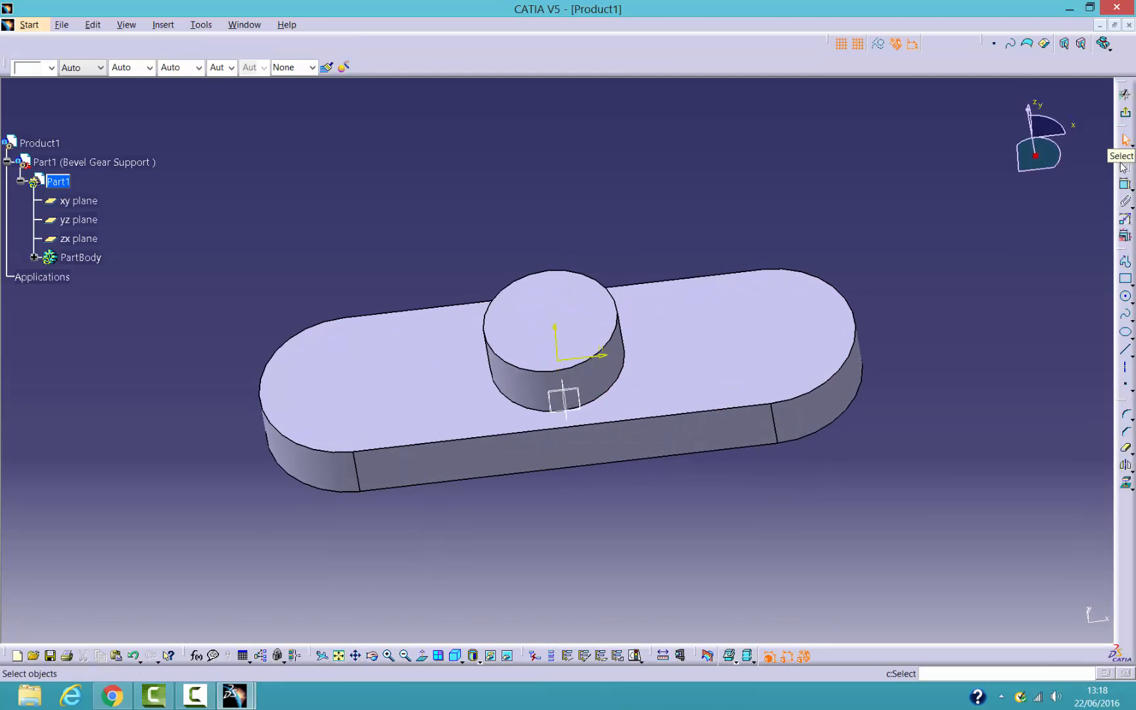
click(1125, 297)
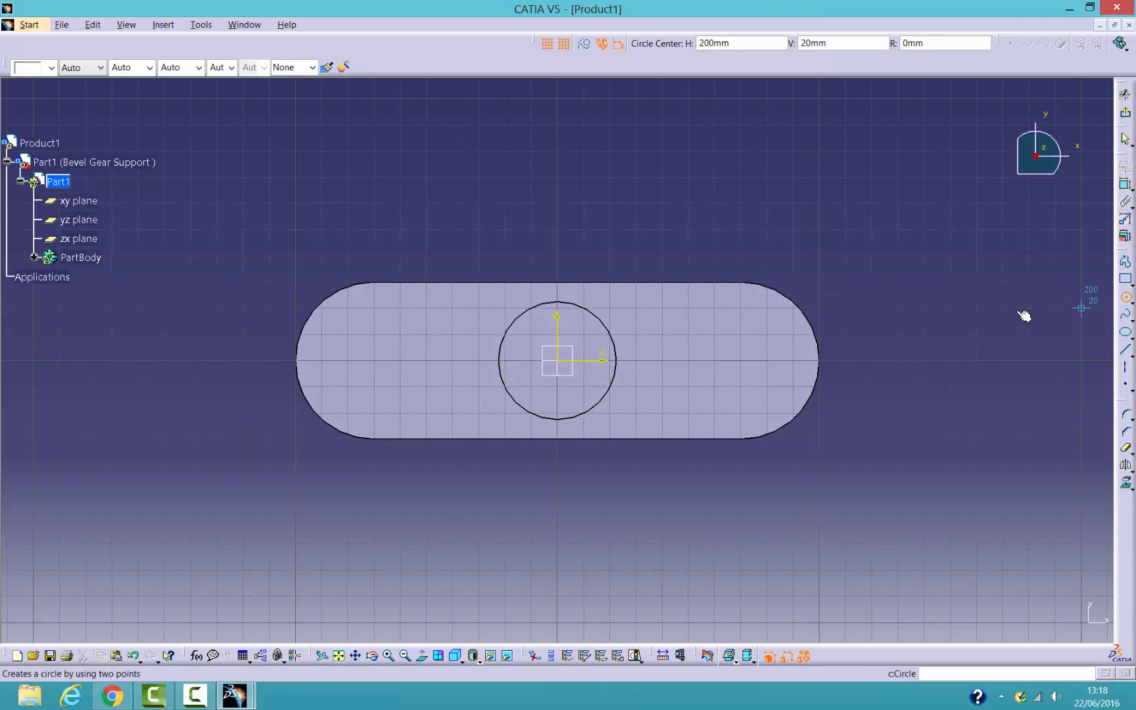
click(740, 360)
click(777, 362)
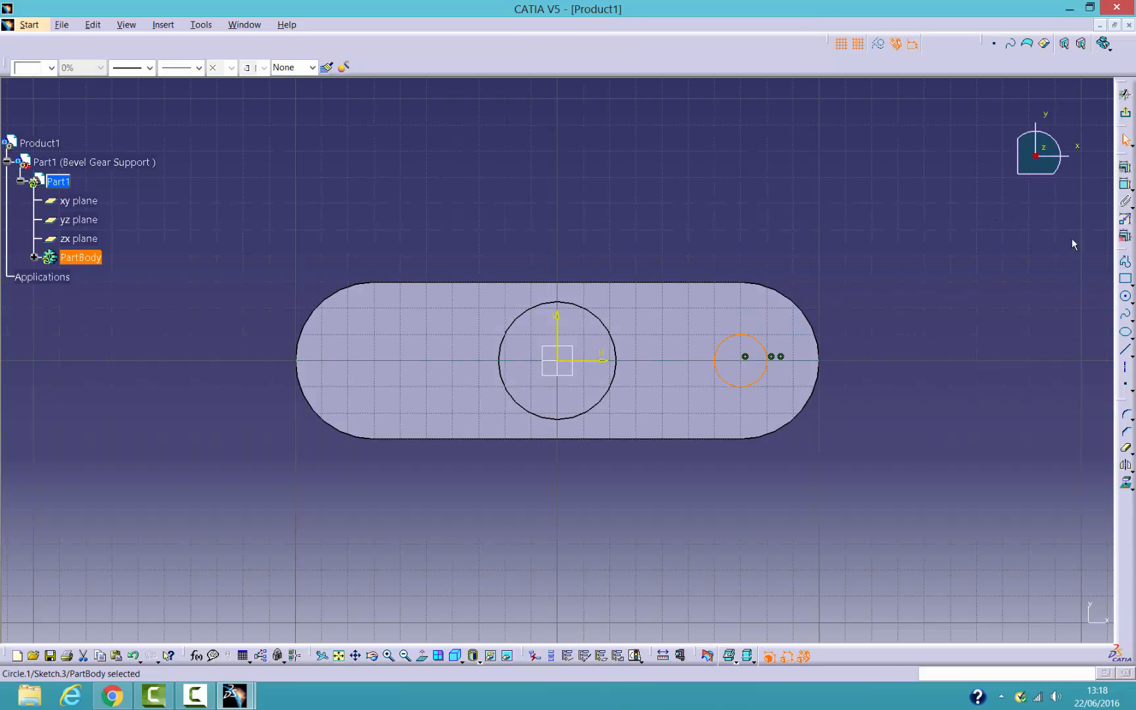
click(1126, 297)
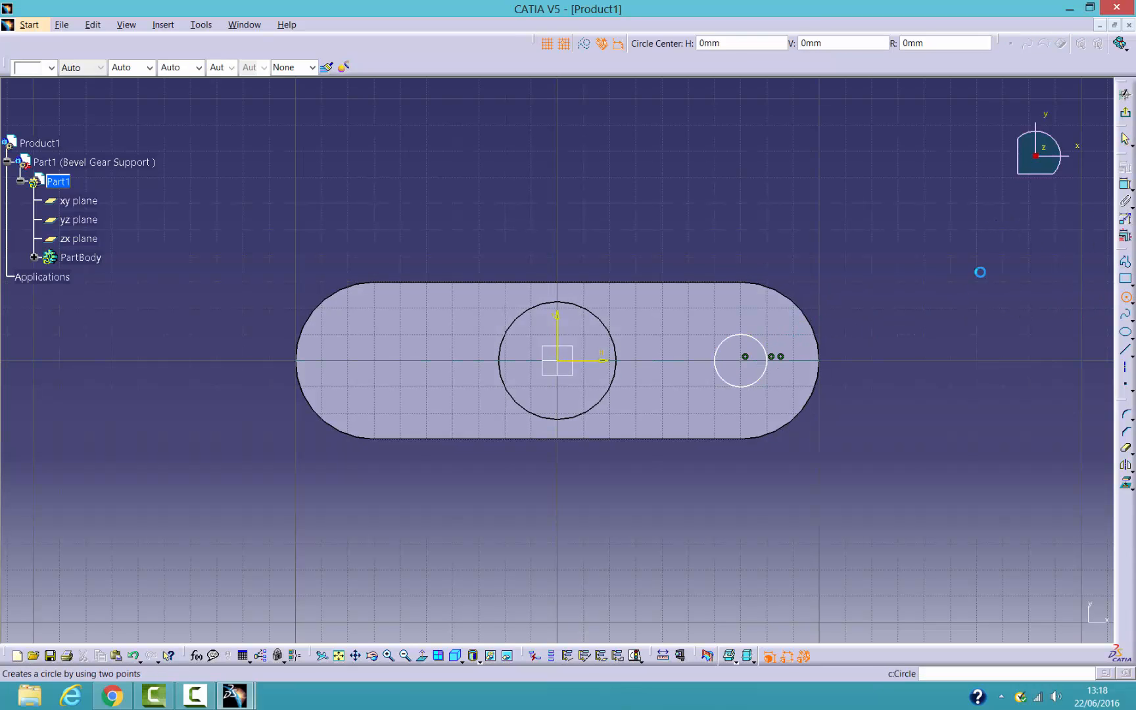
click(348, 361)
click(386, 363)
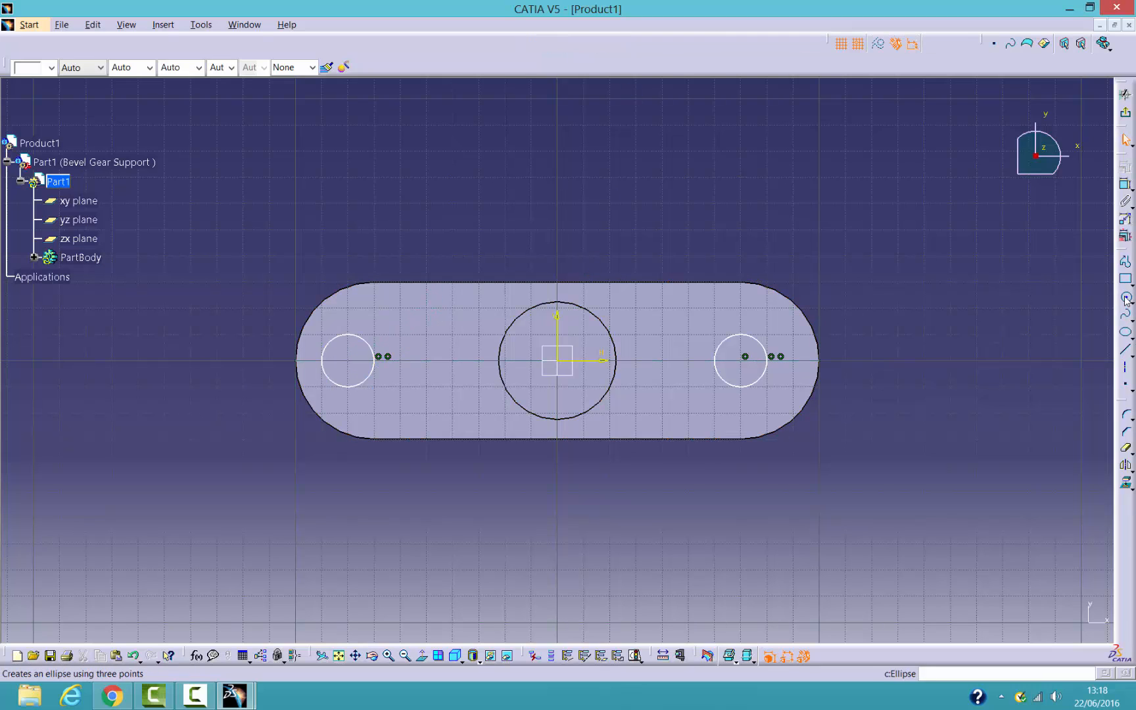
Dimension the horizontal distance from the vertical sketch axis to the centre of the right circle and of the left circle
click(1126, 186)
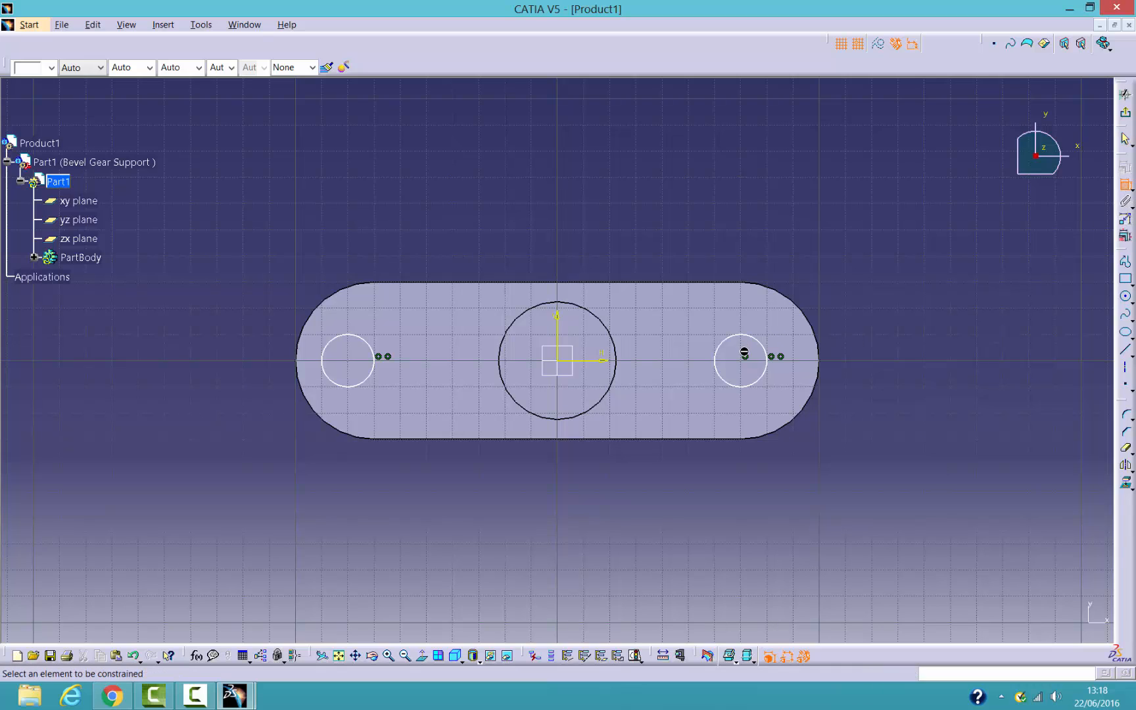
click(744, 356)
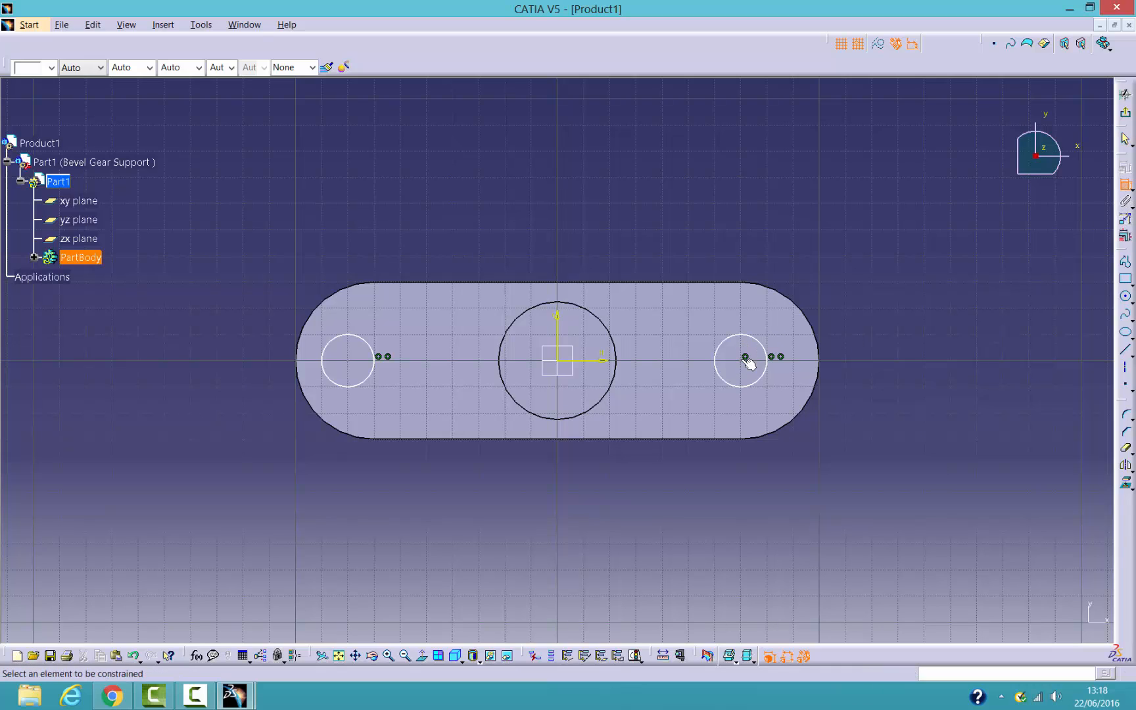
click(562, 338)
click(671, 207)
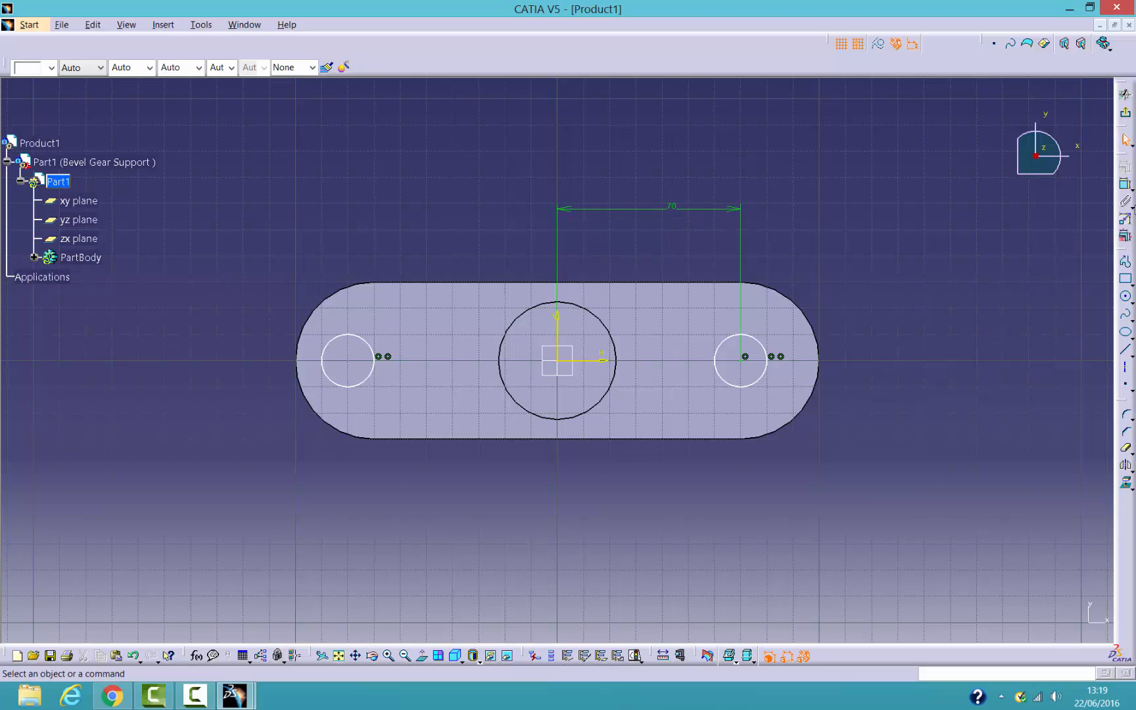
click(1125, 185)
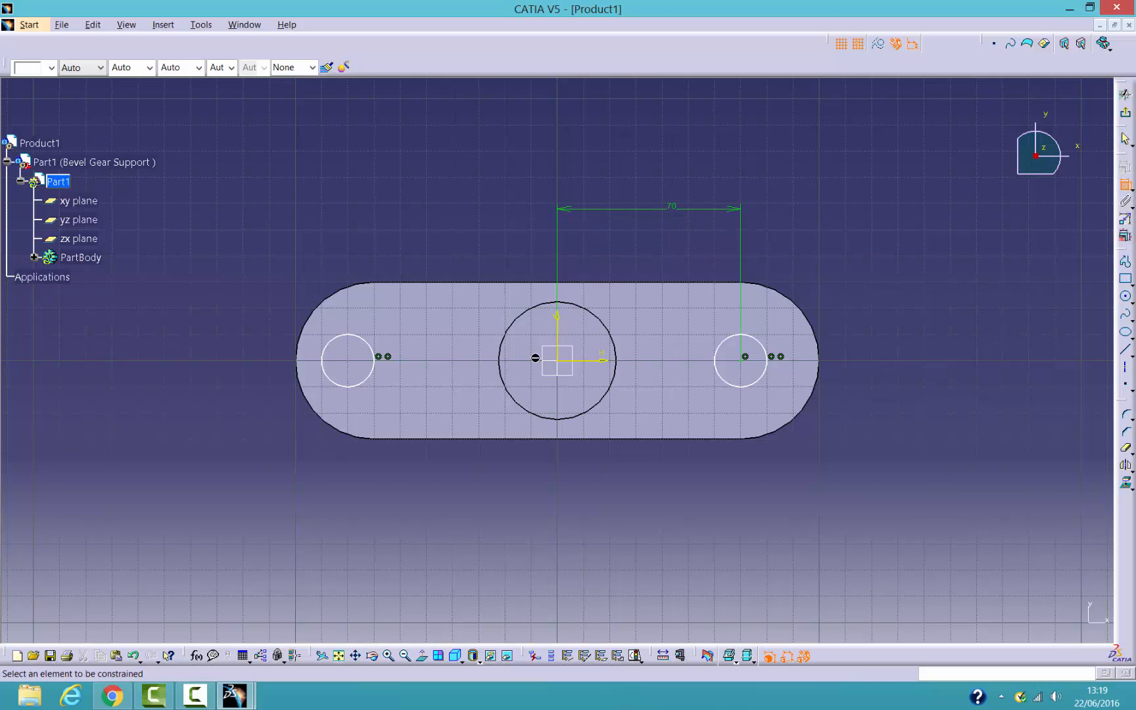
click(557, 360)
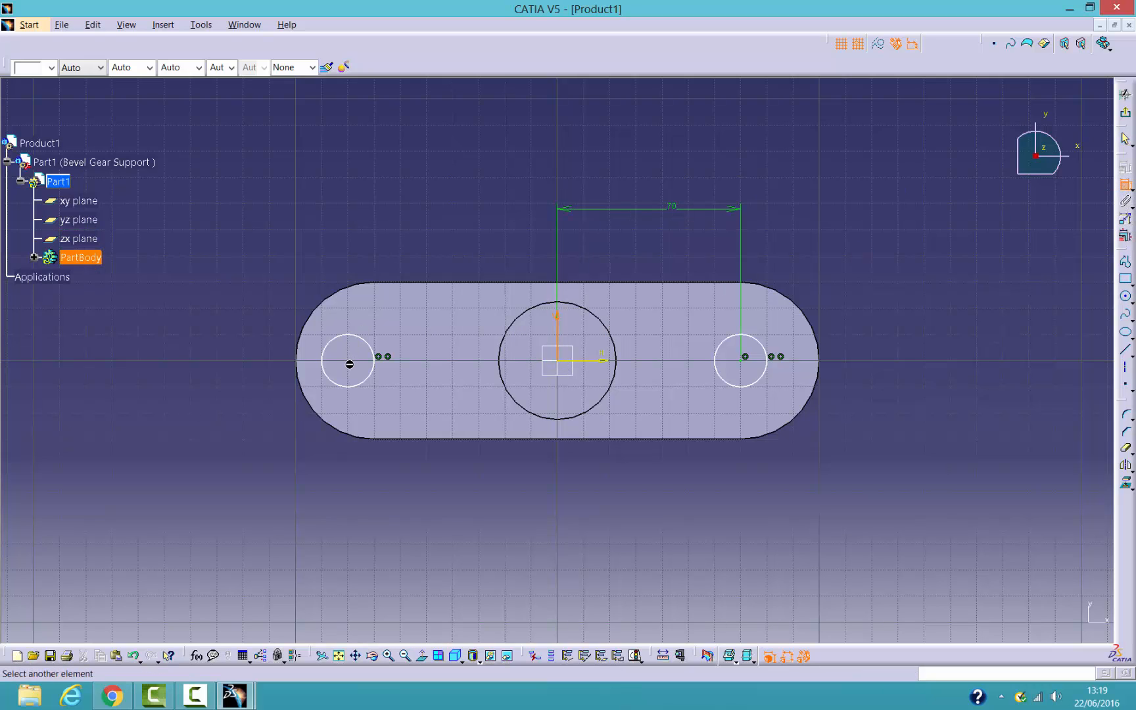
click(349, 361)
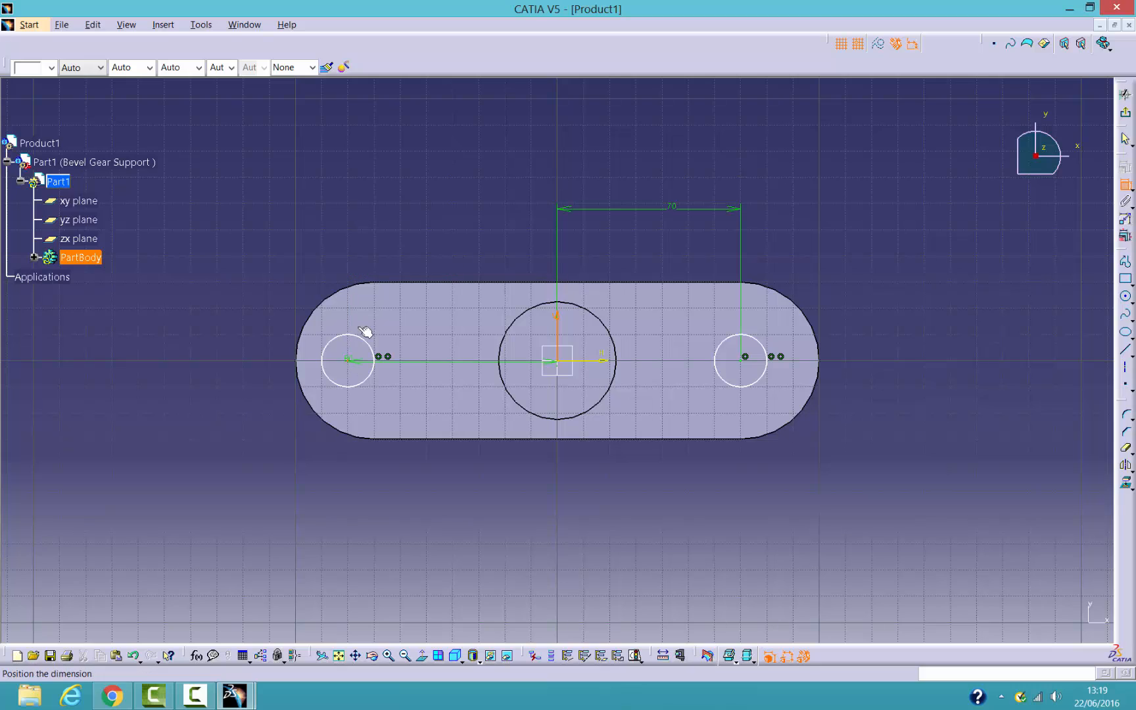
click(459, 209)
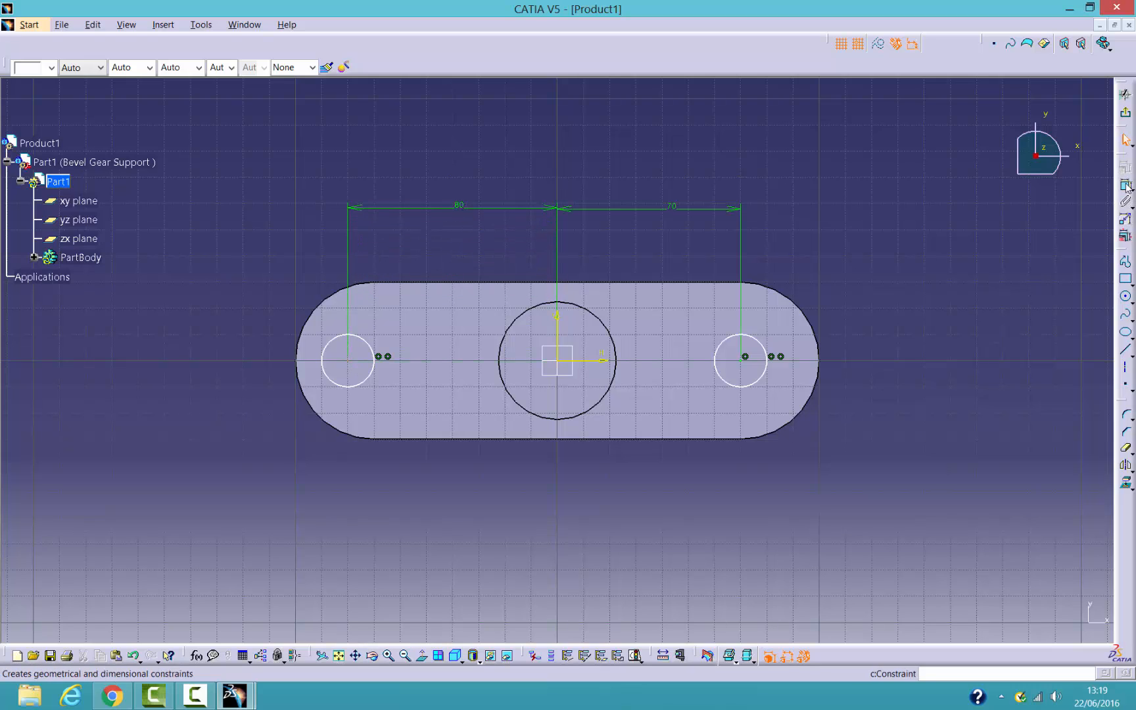
Add diameter dimensions to both small circles in the sketch
click(1126, 185)
click(750, 340)
click(846, 247)
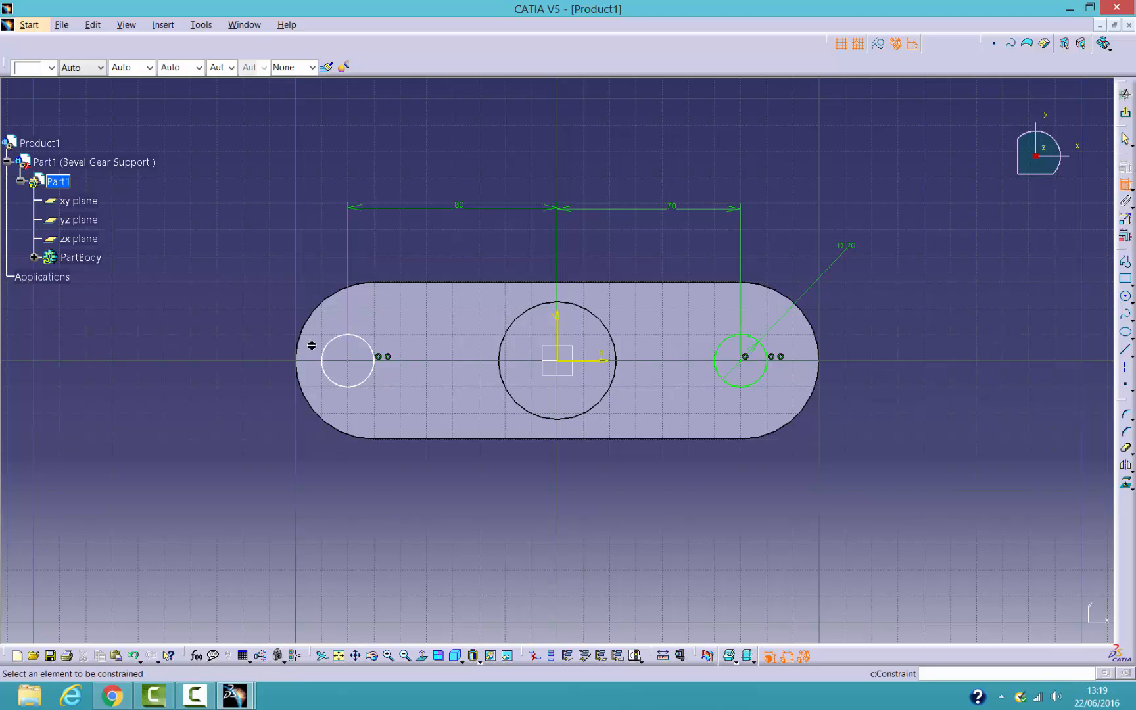
click(330, 346)
click(263, 246)
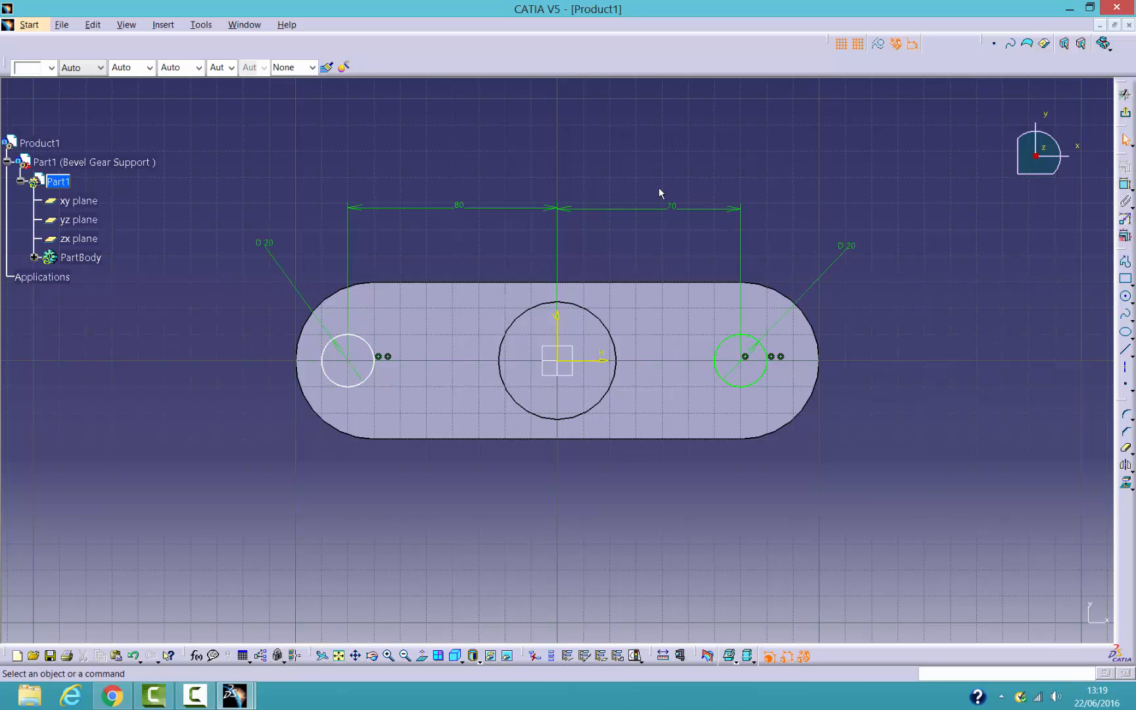
Set the left circle's distance from the vertical axis to 70 mm and align its dimension line with the right-hand dimension
double_click(458, 205)
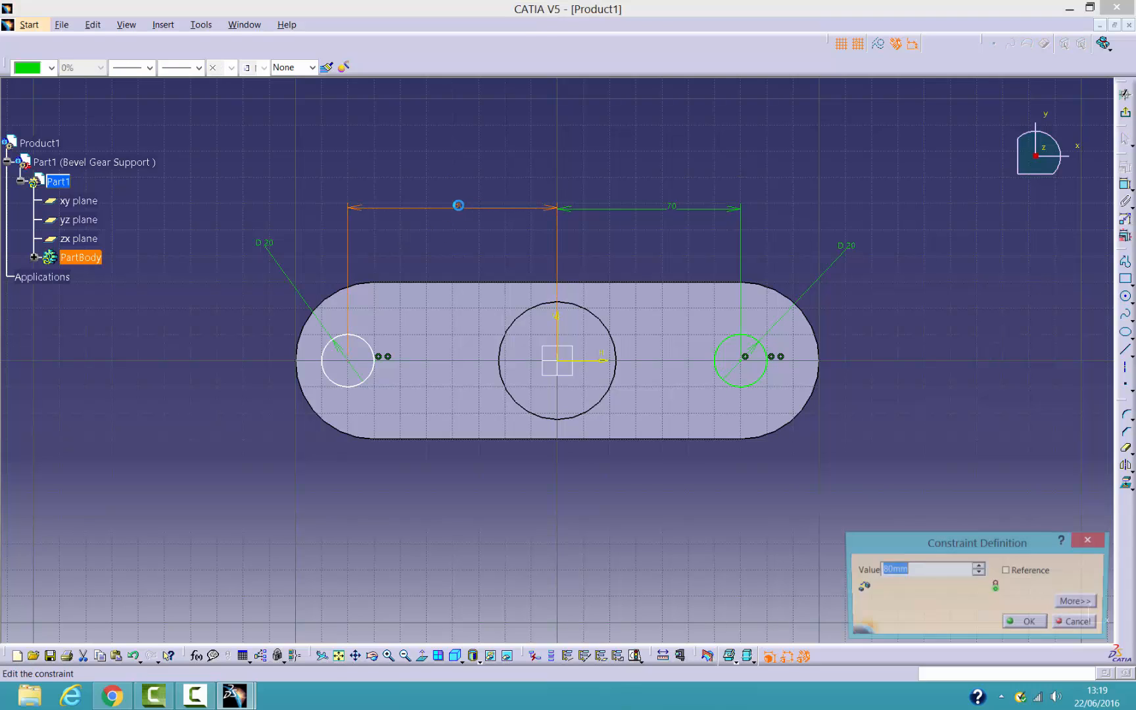
key(Return)
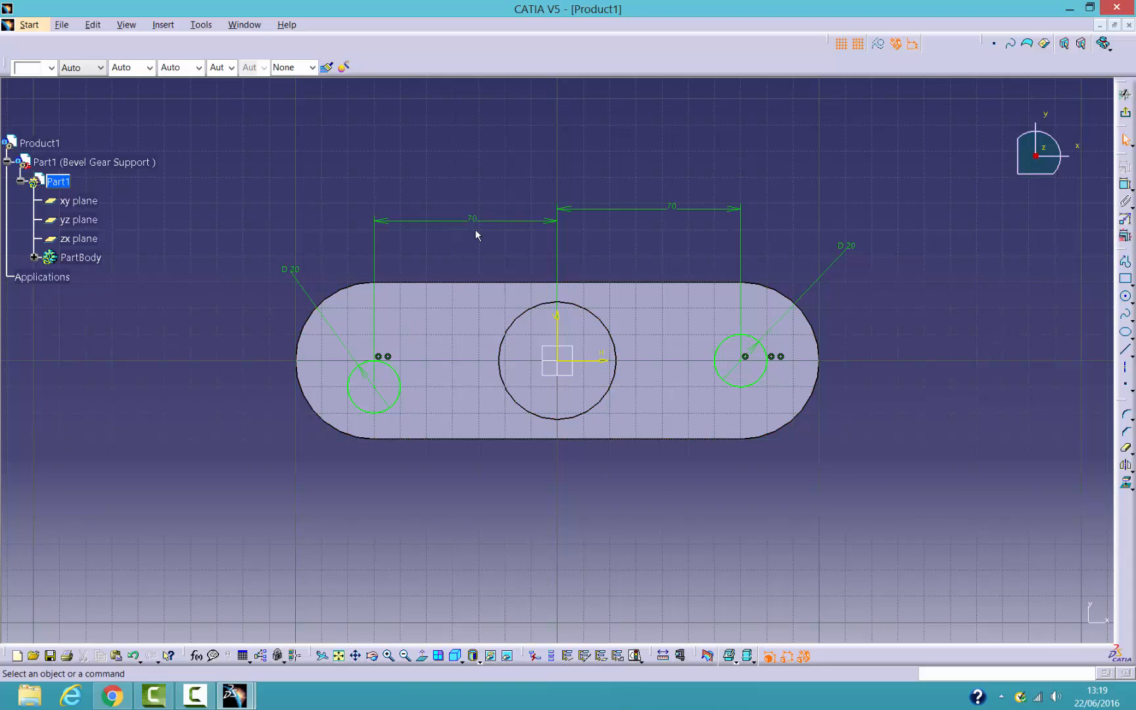
drag(500, 218, 501, 206)
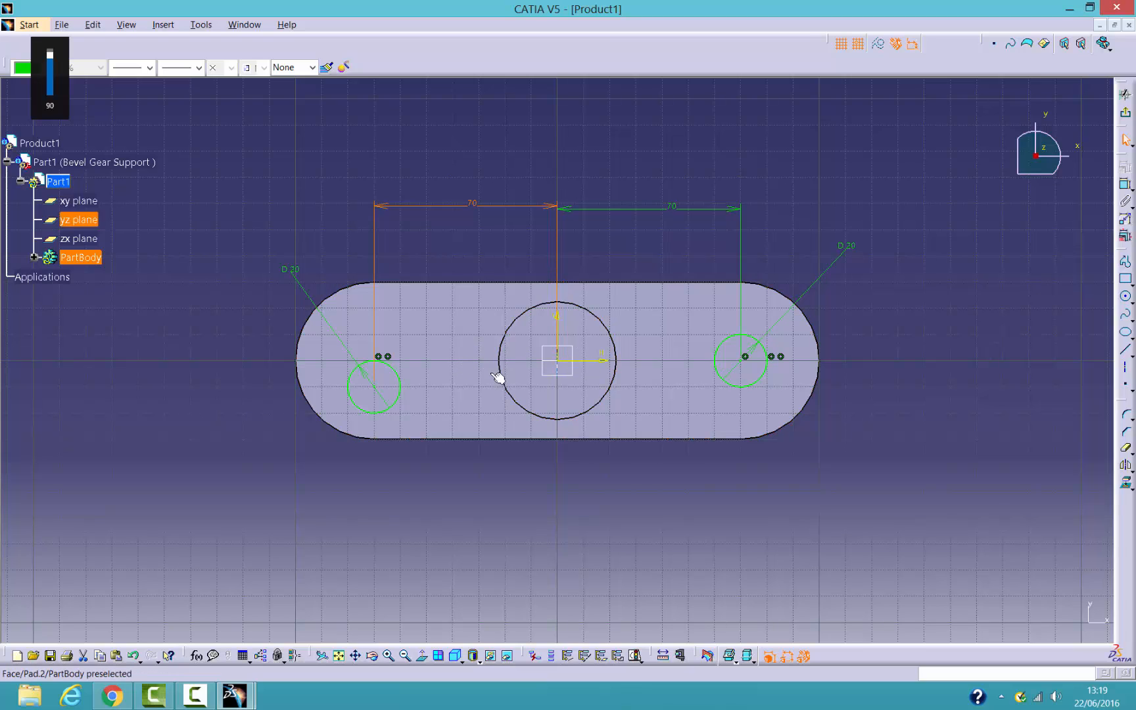
Dimension the left circle's vertical offset from the horizontal axis and set it to 0 mm
click(1125, 186)
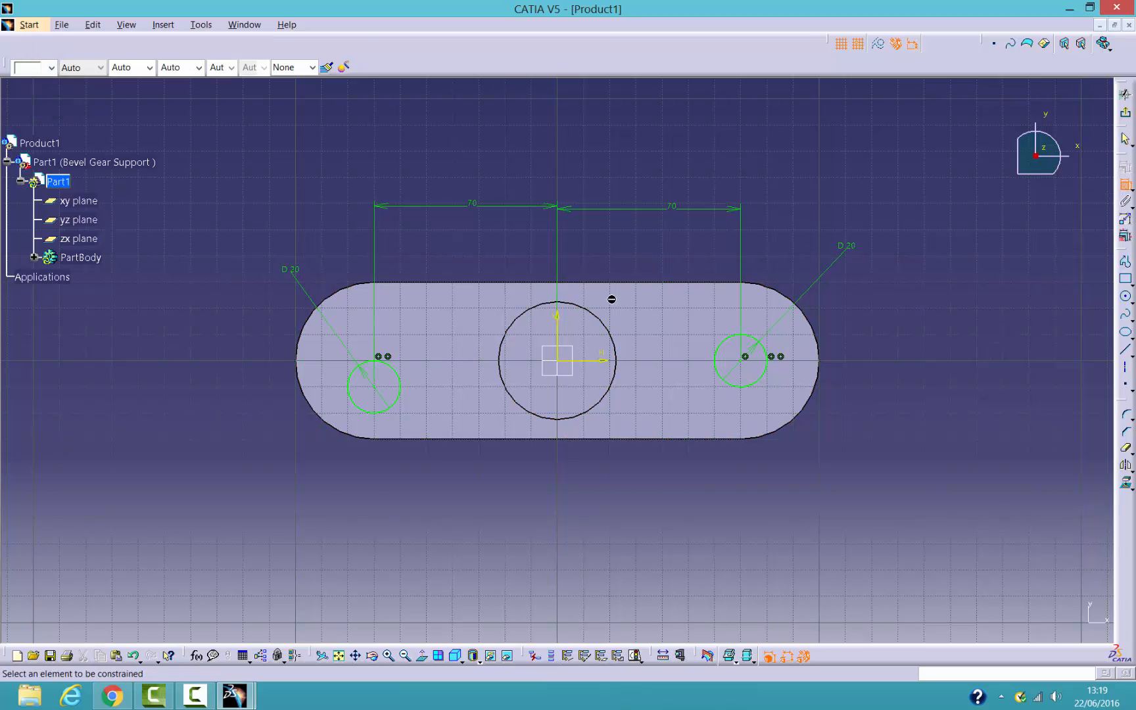
click(598, 361)
click(394, 382)
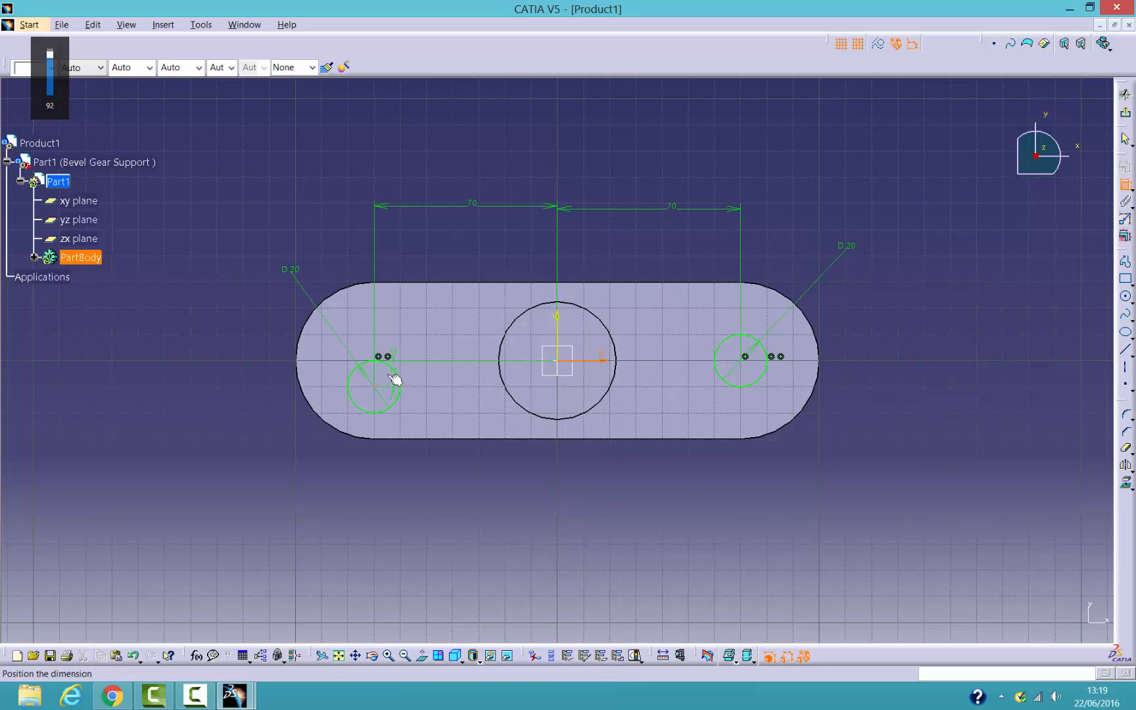
click(170, 366)
double_click(166, 355)
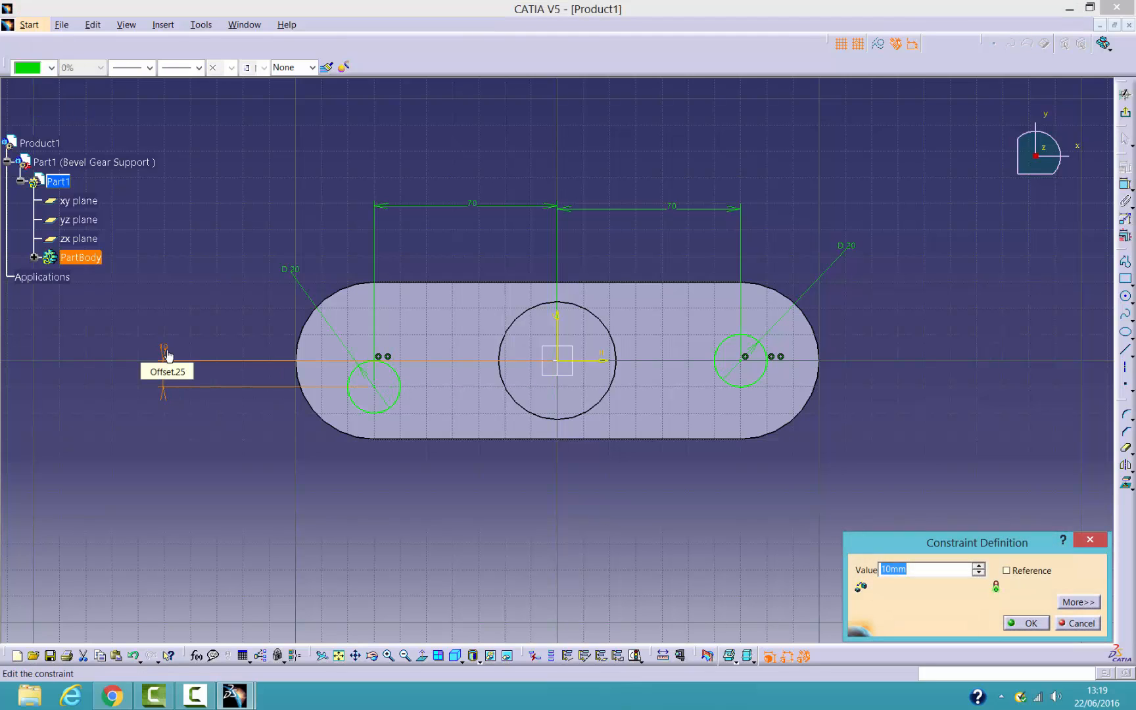
text(0)
key(Return)
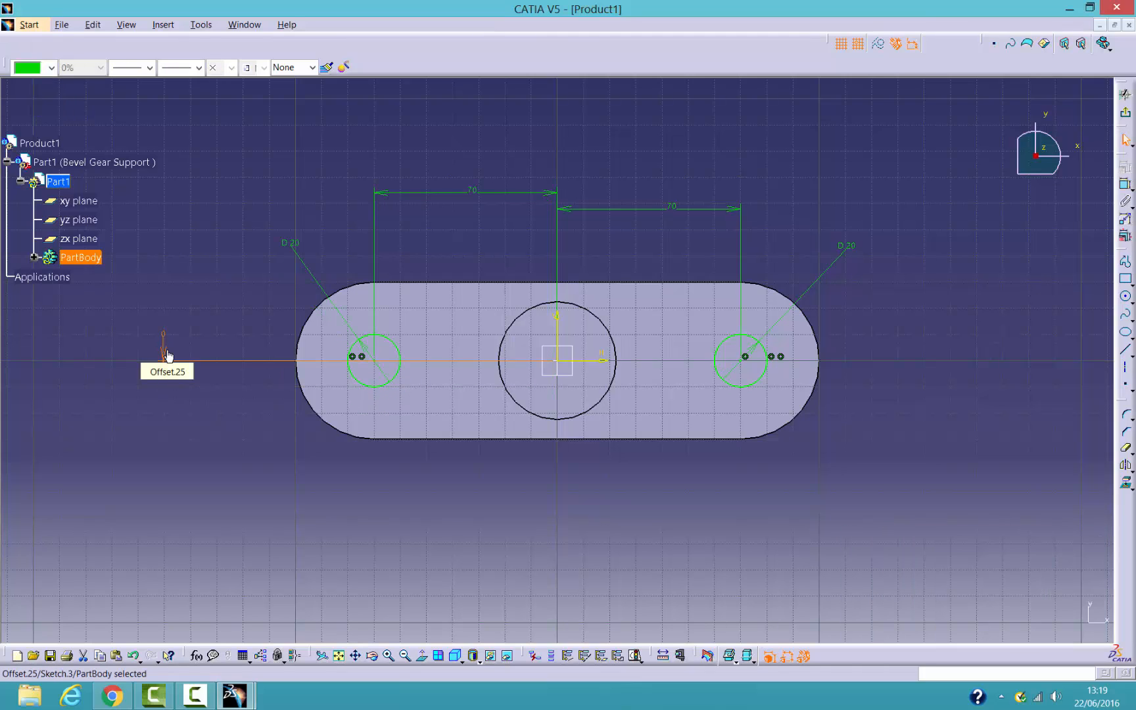
click(897, 364)
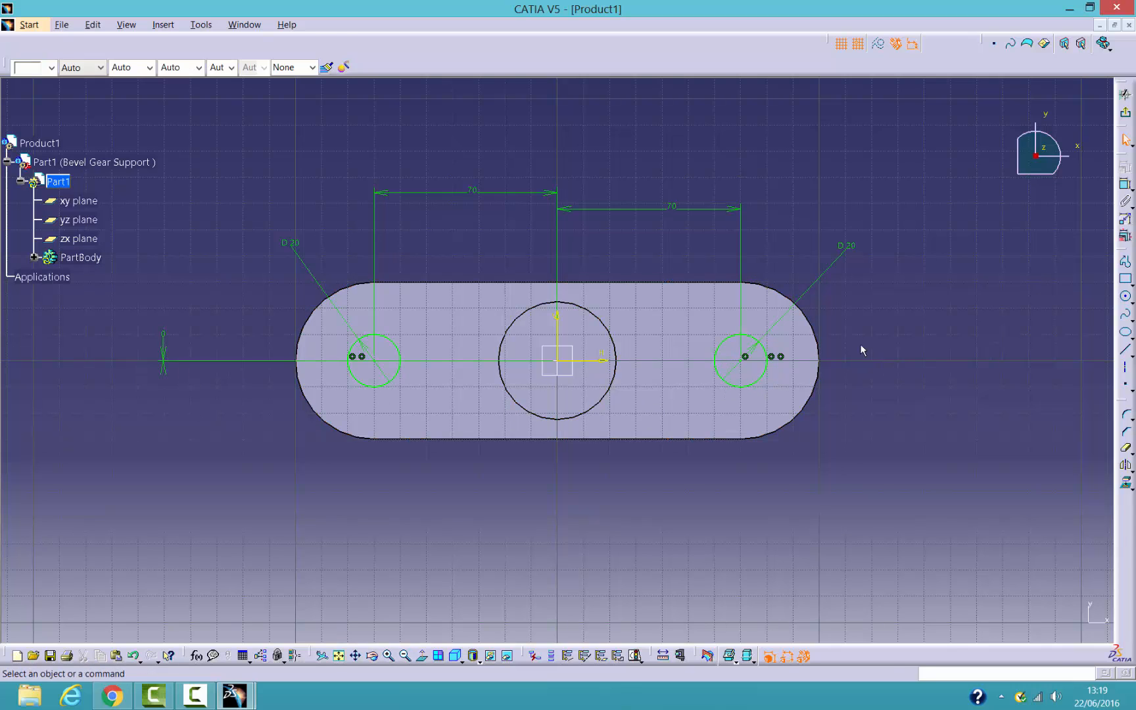
Exit the sketch and pocket the two circles 20 mm deep through the base plate
click(1125, 112)
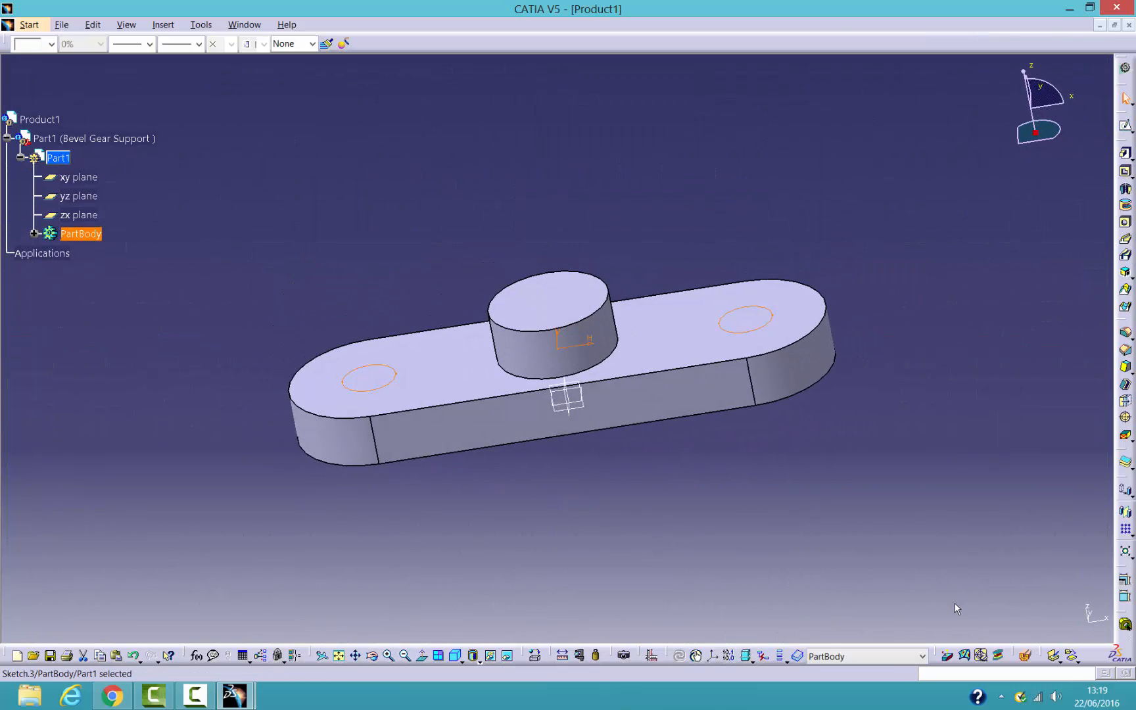
click(1126, 173)
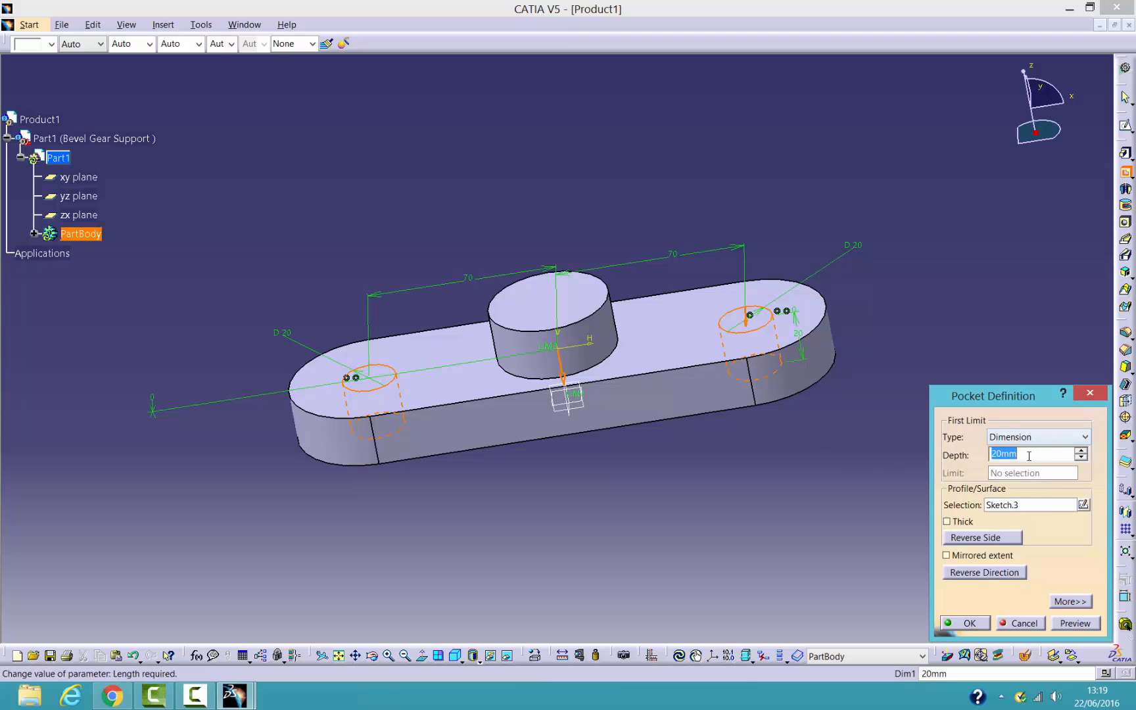
click(964, 623)
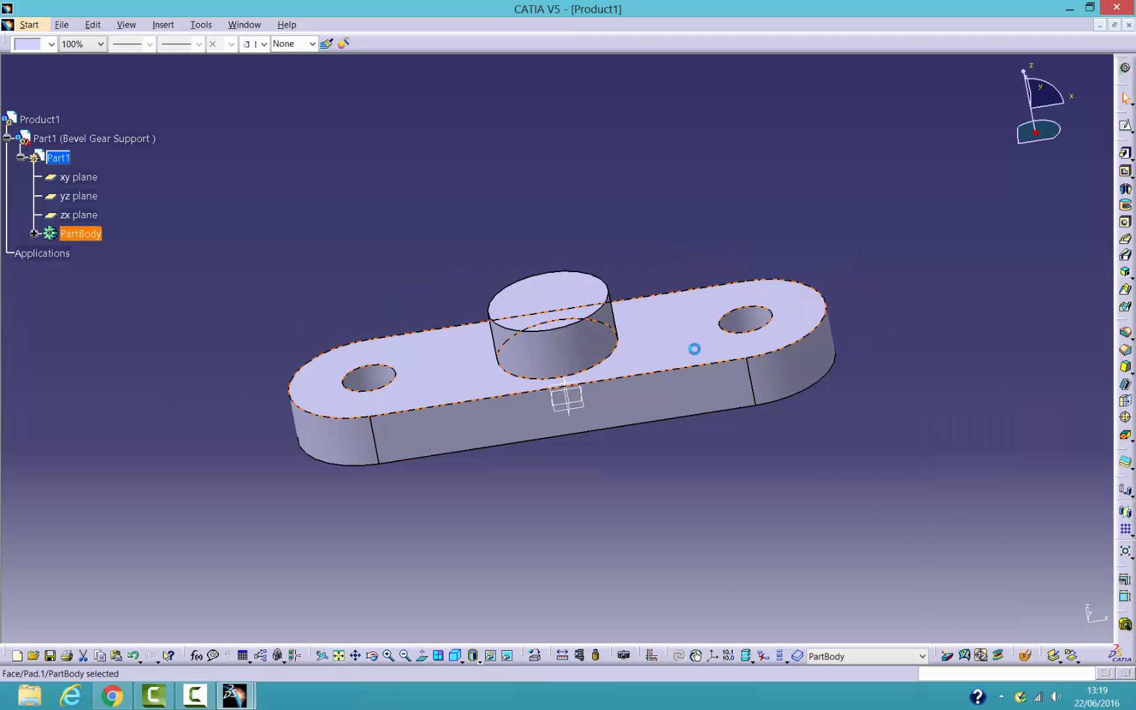
Apply a small edge fillet in Tangency mode to the boss's base edge and the plate's upper outer edge
middle_drag(677, 192, 639, 454)
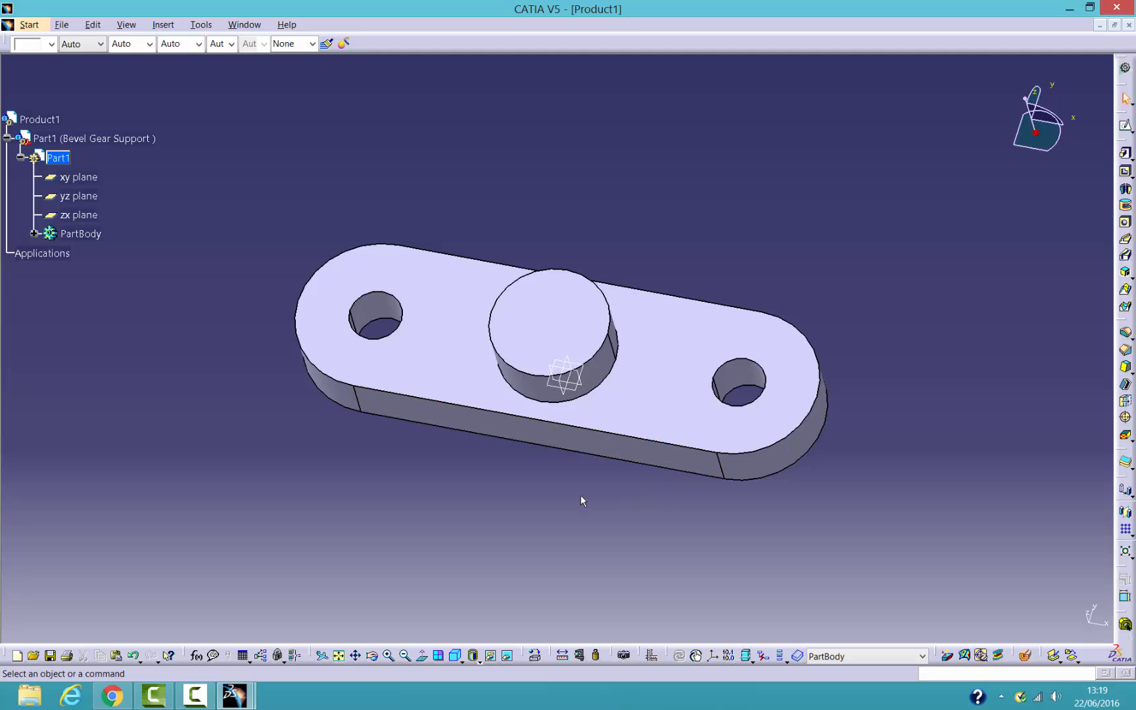
middle_drag(525, 497, 598, 421)
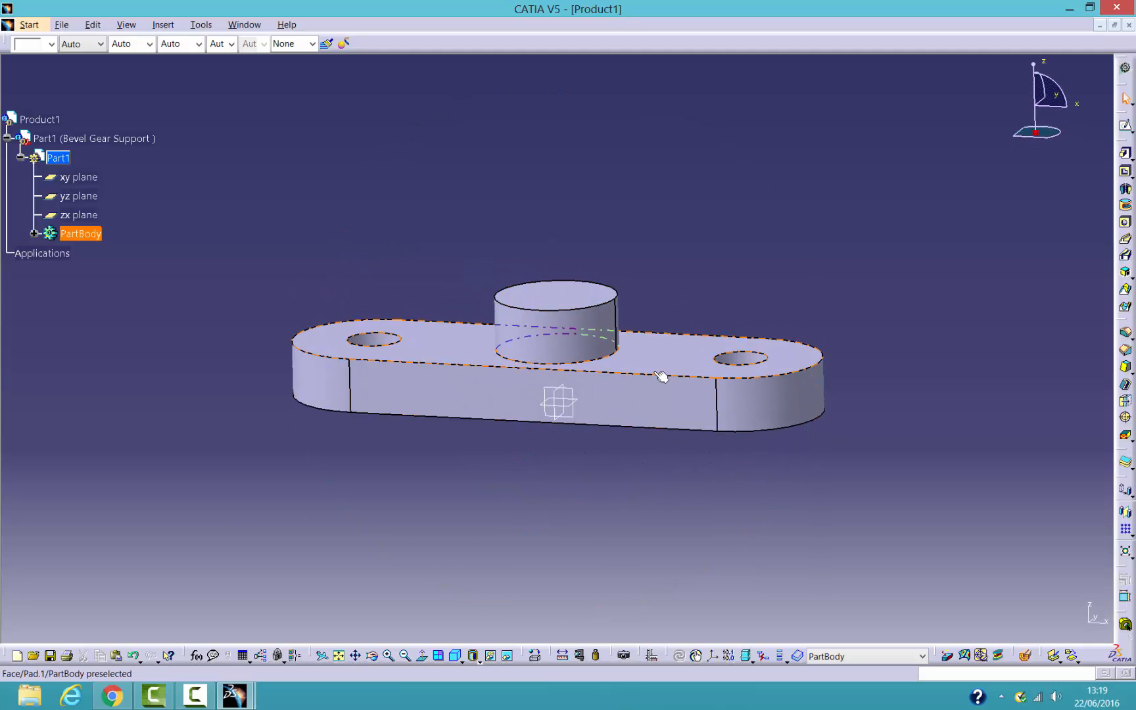
middle_drag(633, 154, 636, 212)
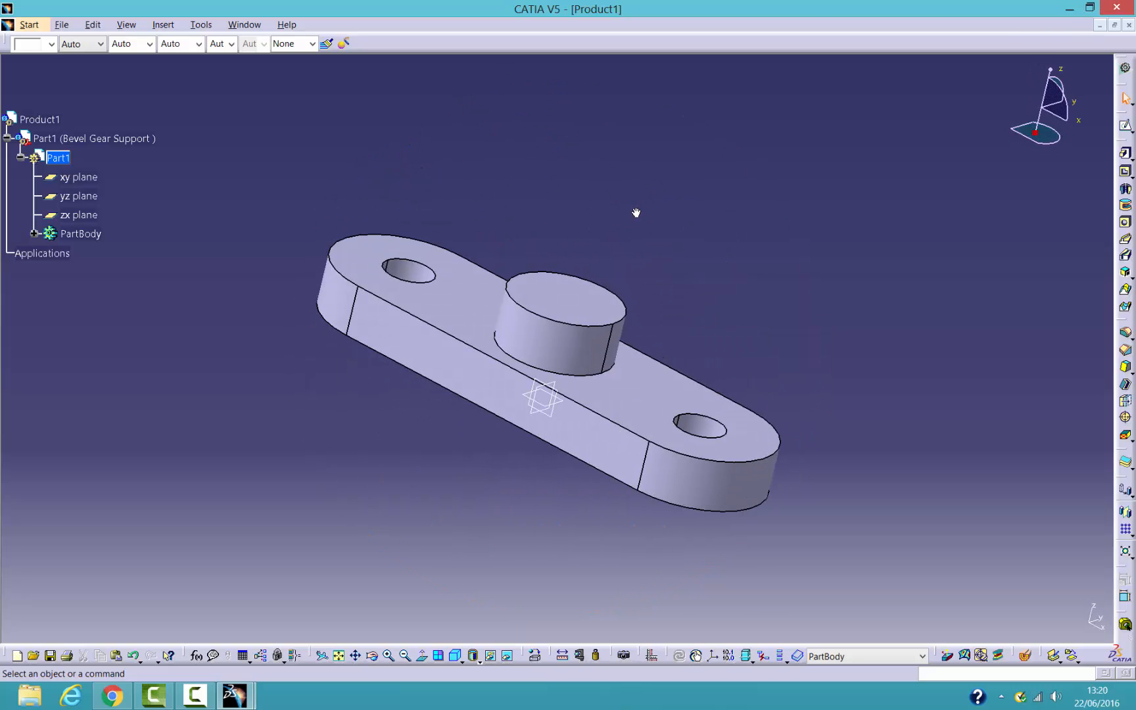
middle_drag(195, 182, 683, 234)
mouse_move(737, 266)
middle_down()
mouse_move(722, 240)
mouse_move(727, 266)
middle_up()
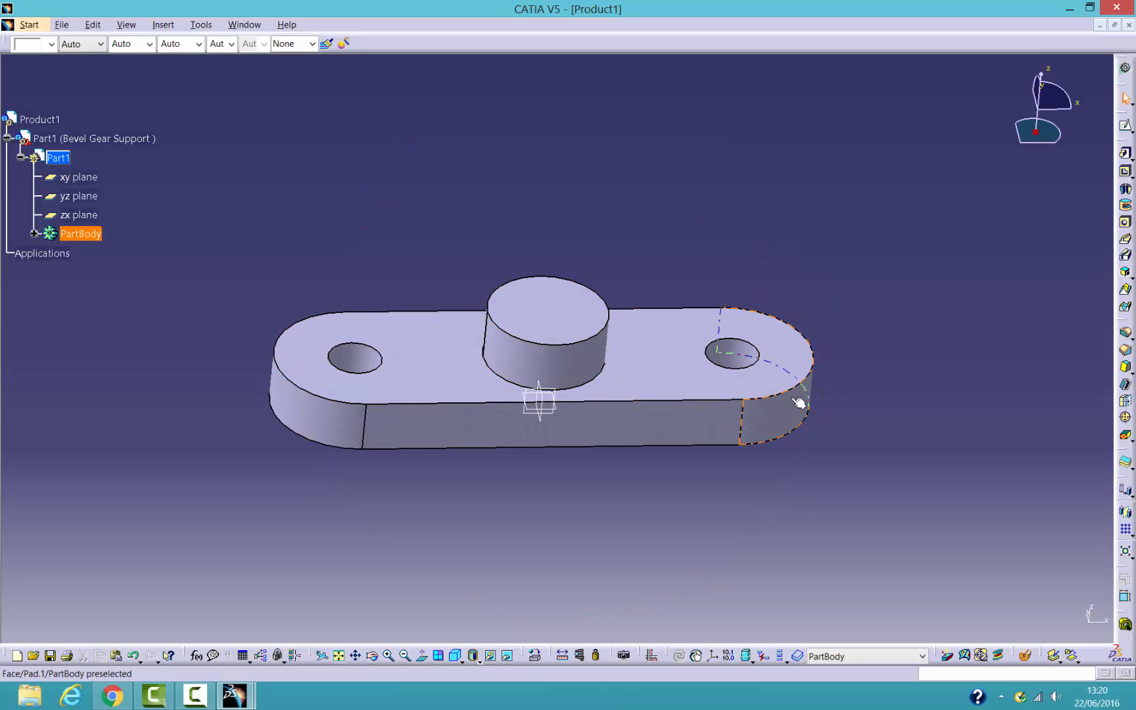
click(1125, 335)
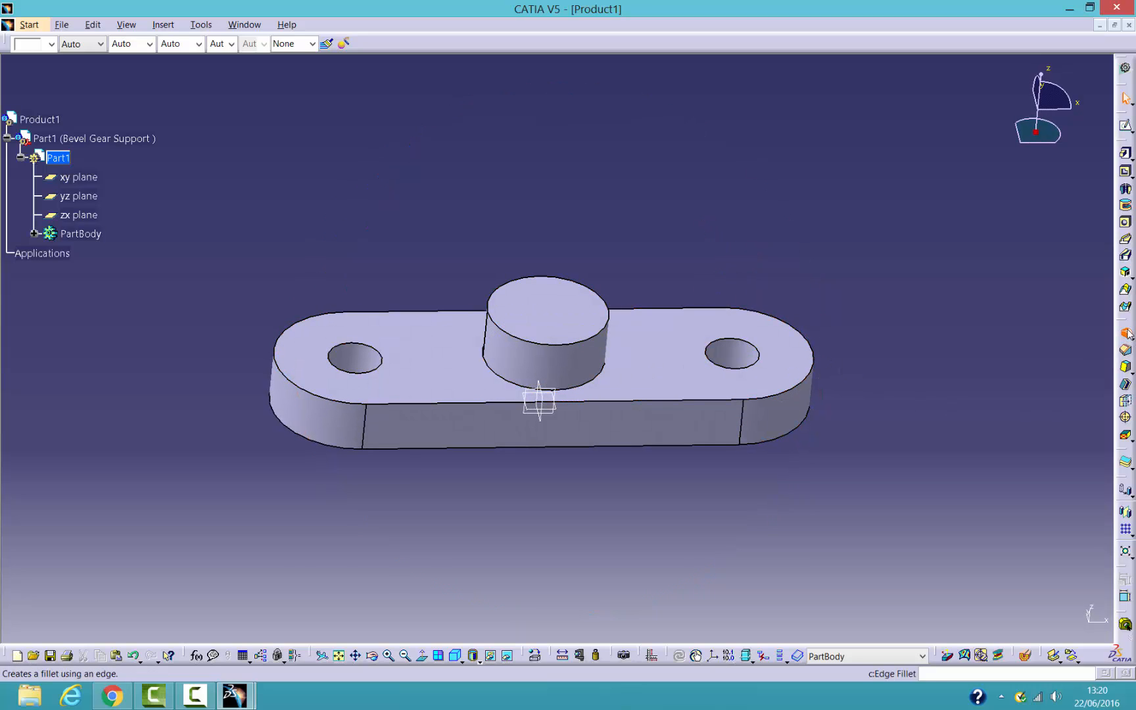
click(581, 385)
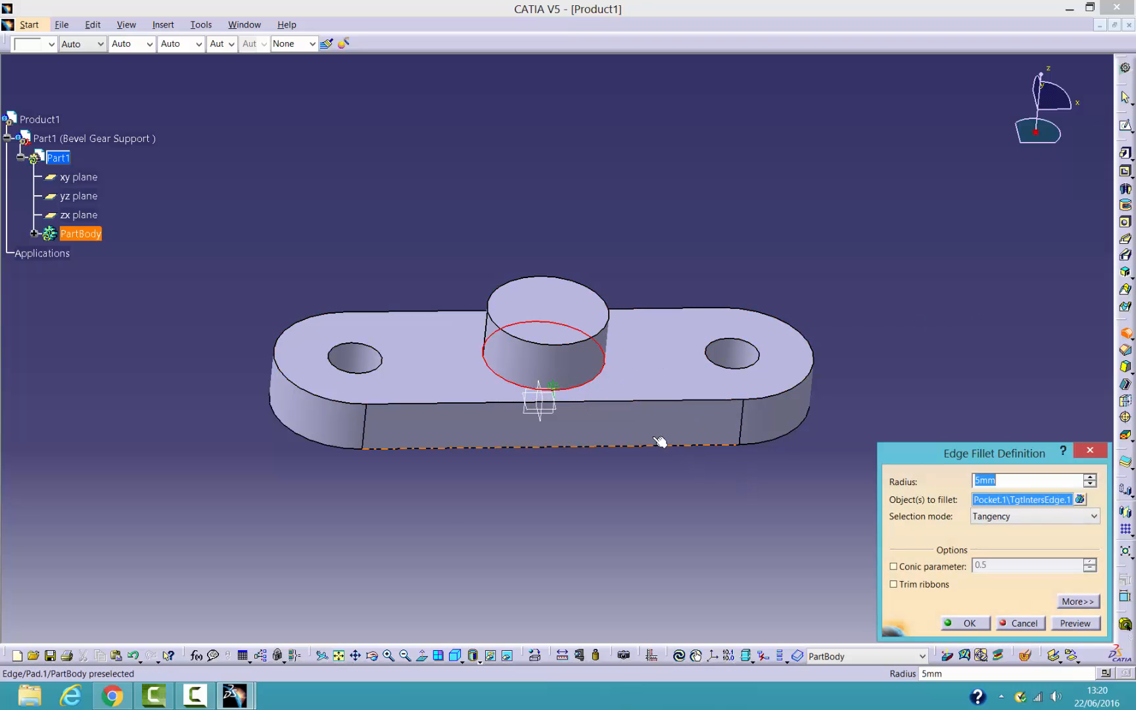
click(660, 398)
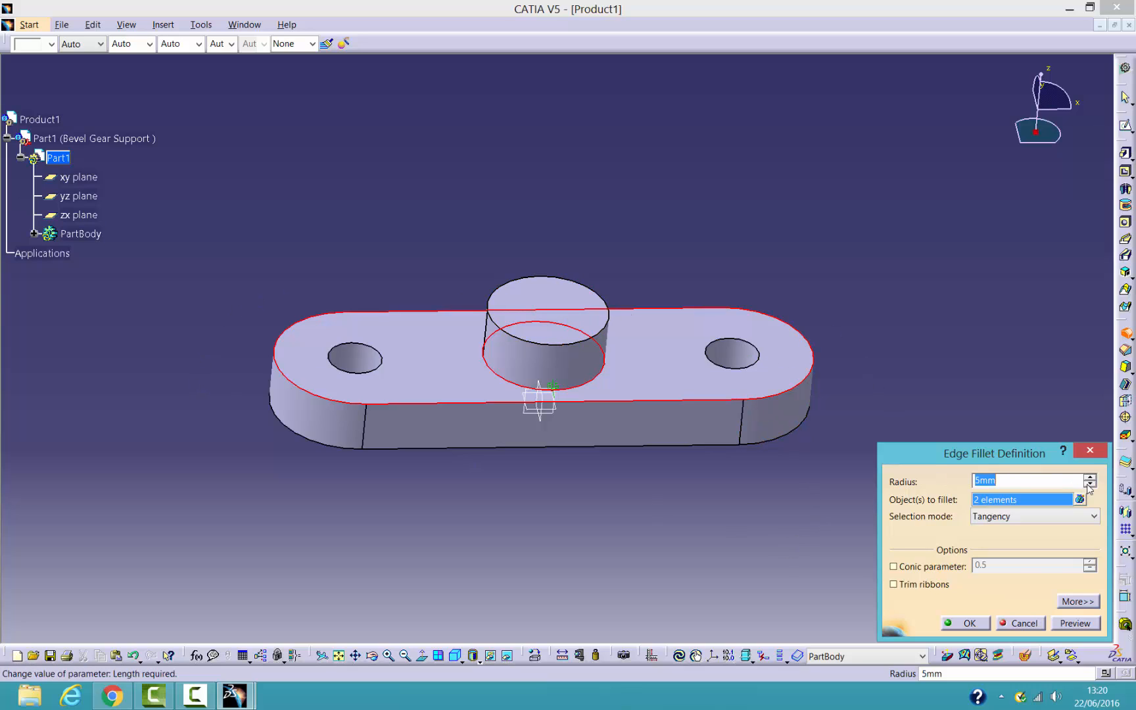
click(969, 622)
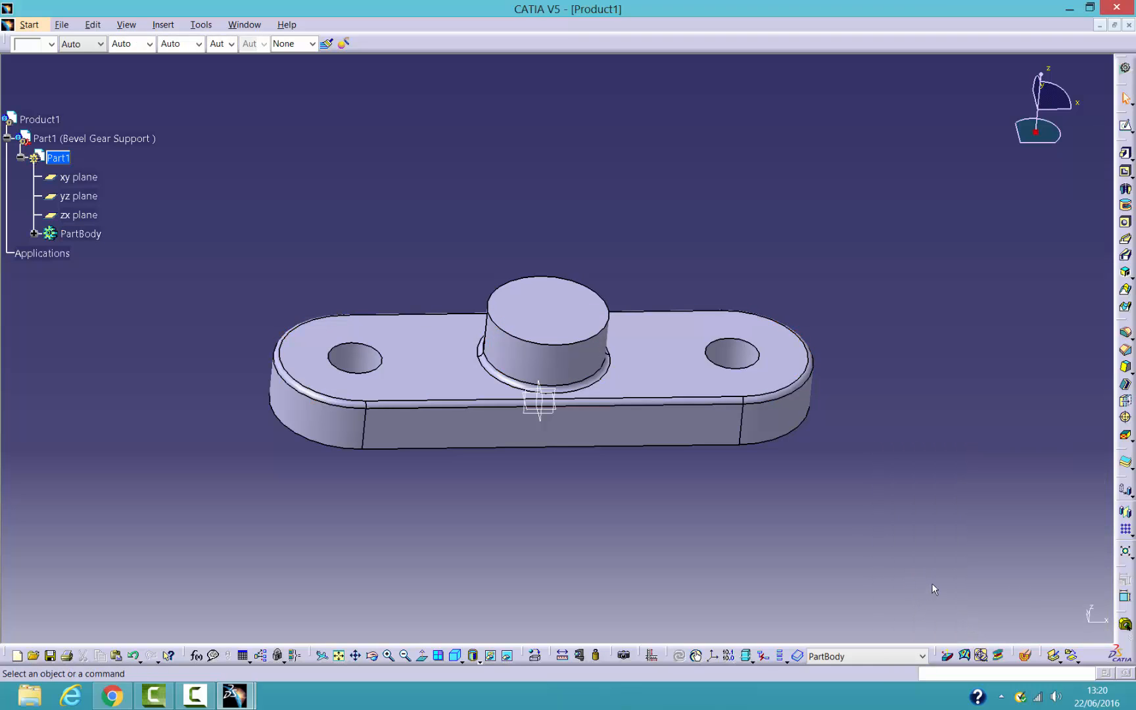
middle_drag(813, 193, 480, 436)
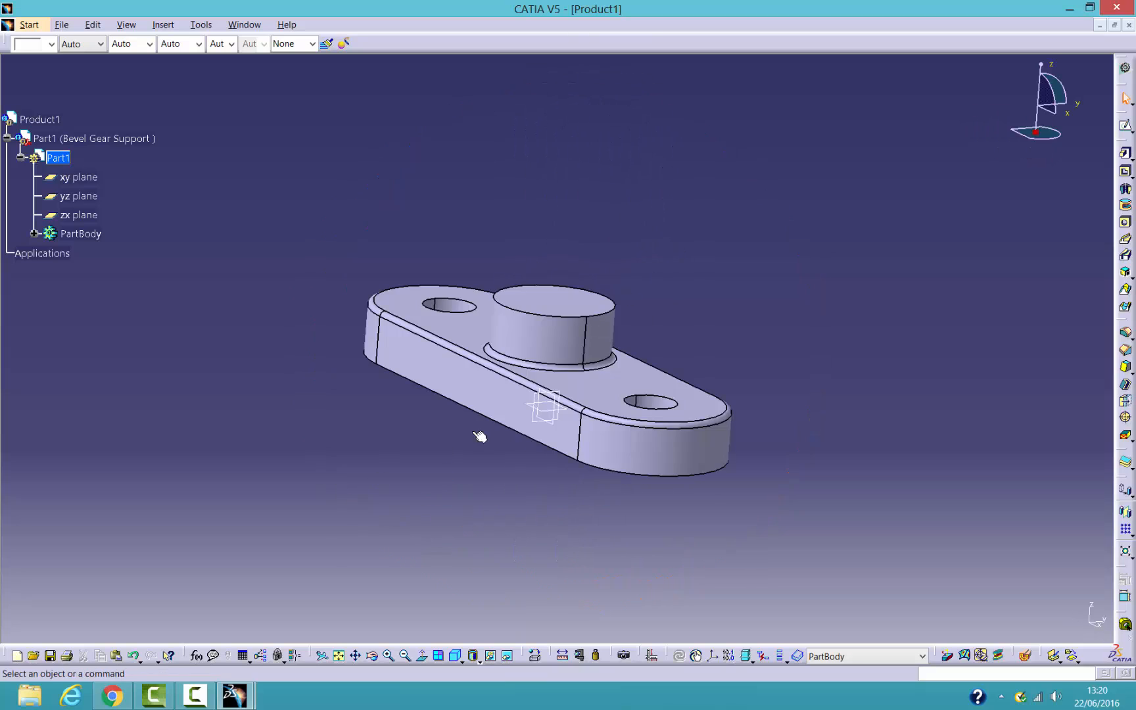
Shell the part with 2 mm inside thickness and 0 mm outside thickness, removing the base plate's underside face
middle_drag(380, 556, 535, 322)
middle_drag(498, 441, 527, 274)
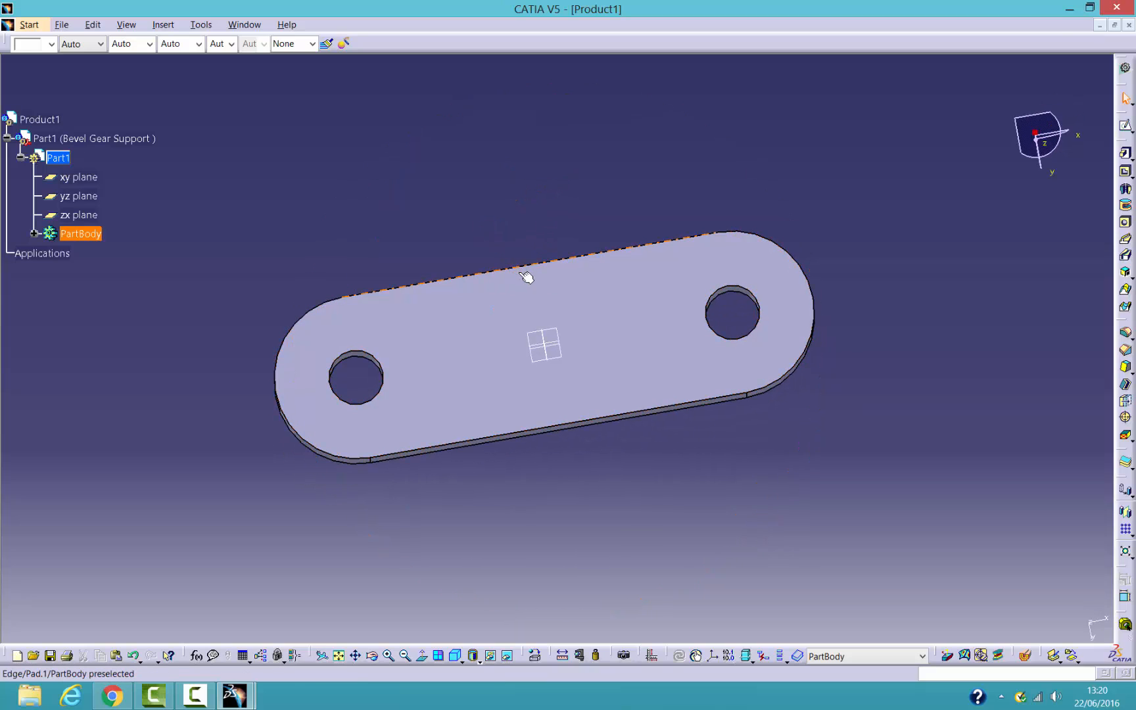
click(662, 360)
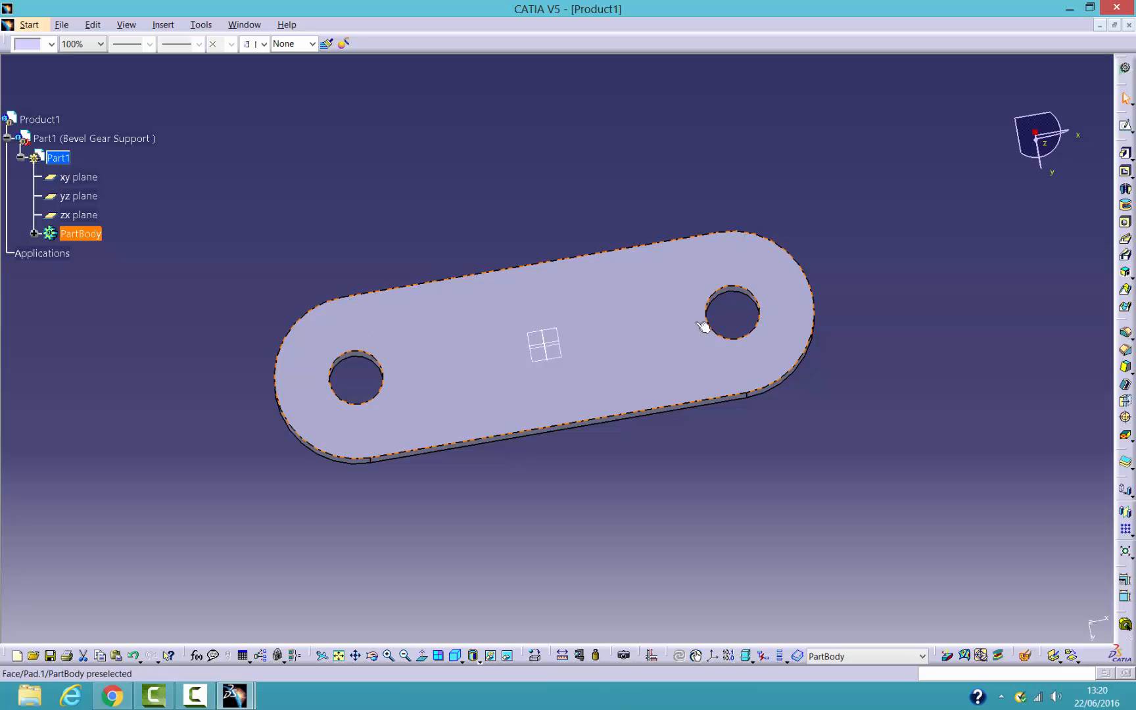
click(1128, 387)
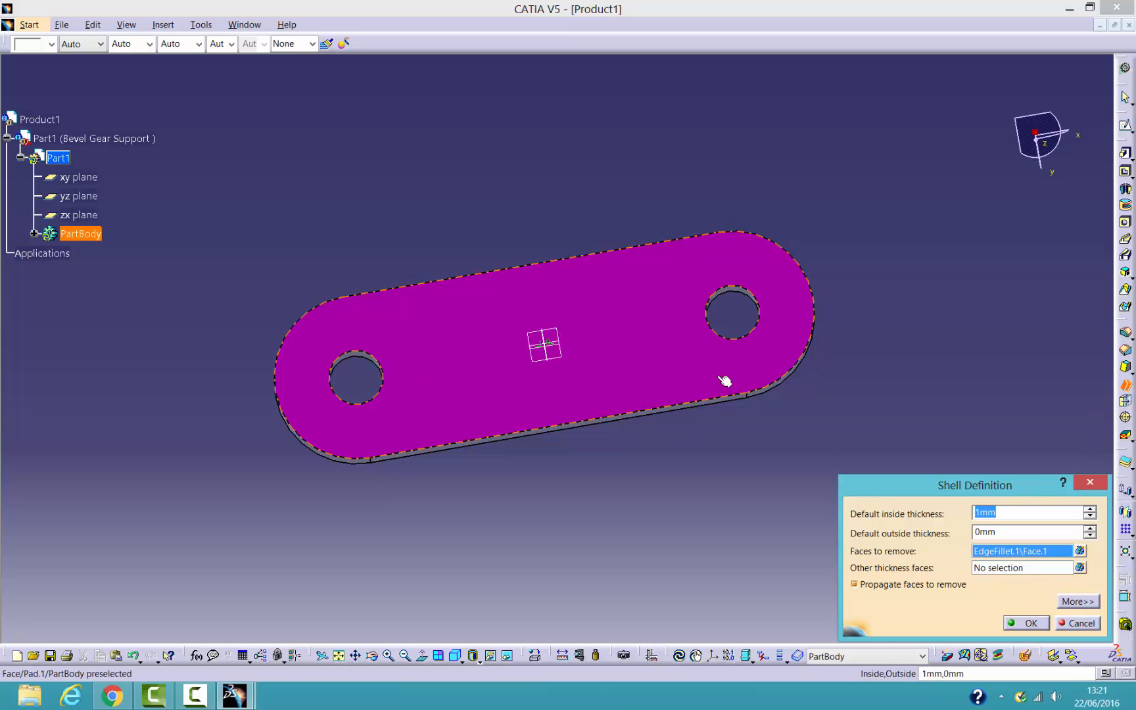
key(XF86AudioLowerVolume)
click(608, 318)
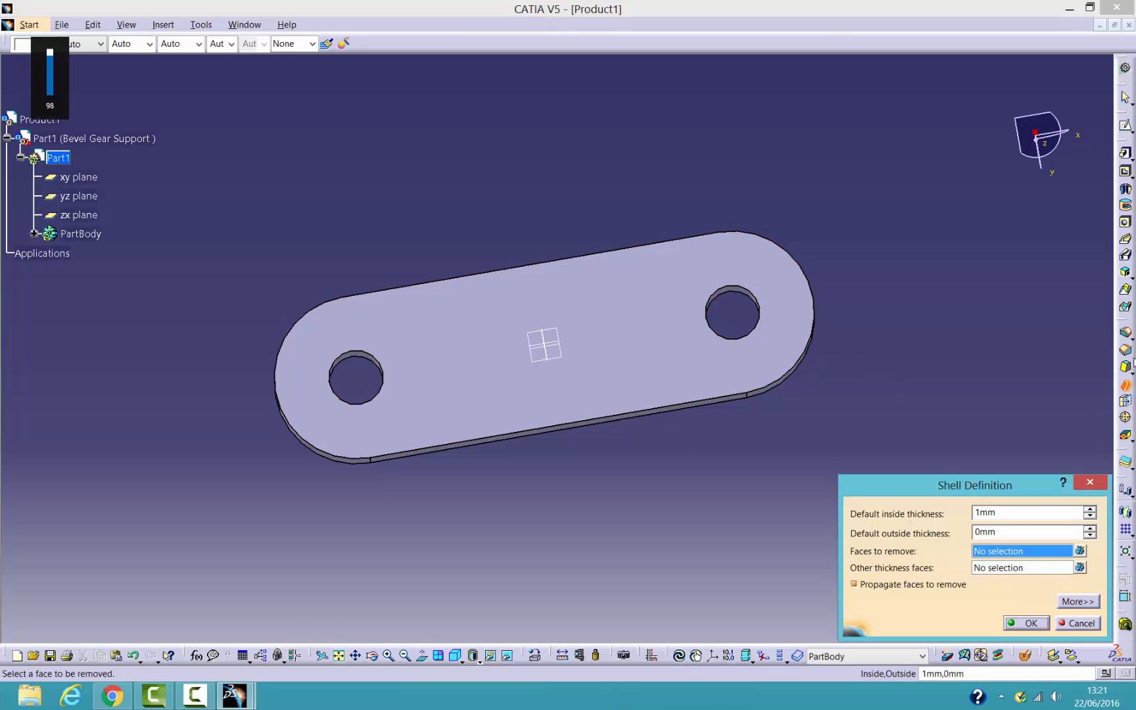
click(684, 337)
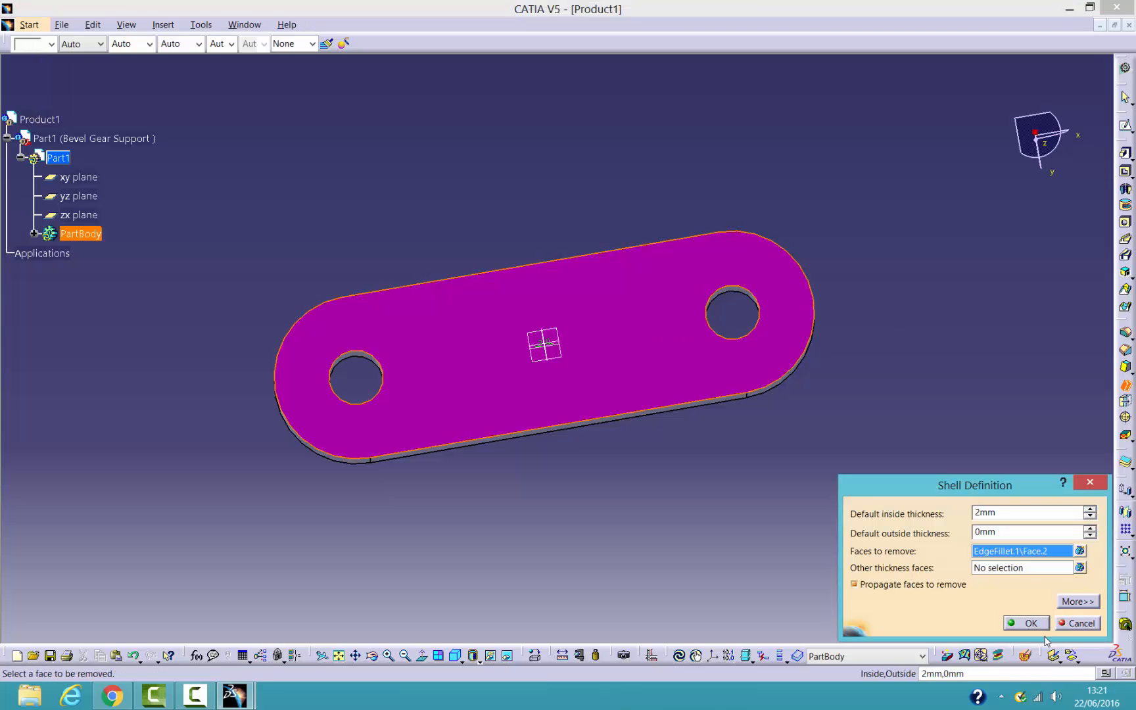
click(1027, 622)
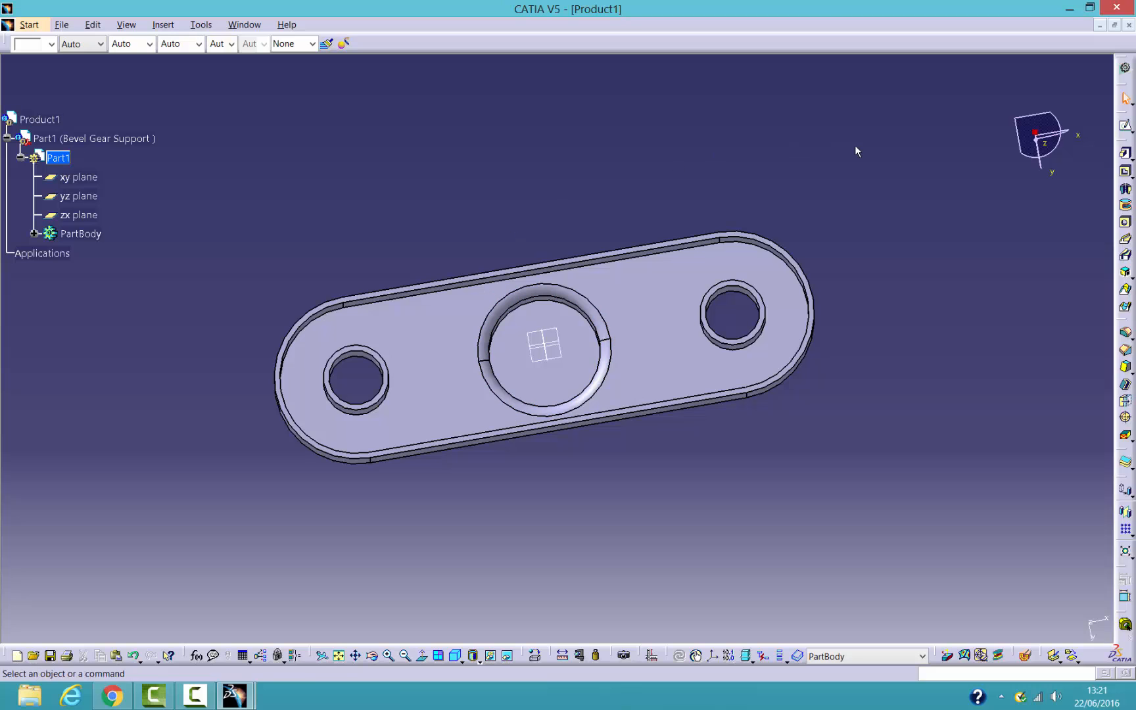
Measure the shelled plate's wall thickness between the inner and outer straight edges of its rim, without keeping the measure
middle_drag(854, 150, 816, 279)
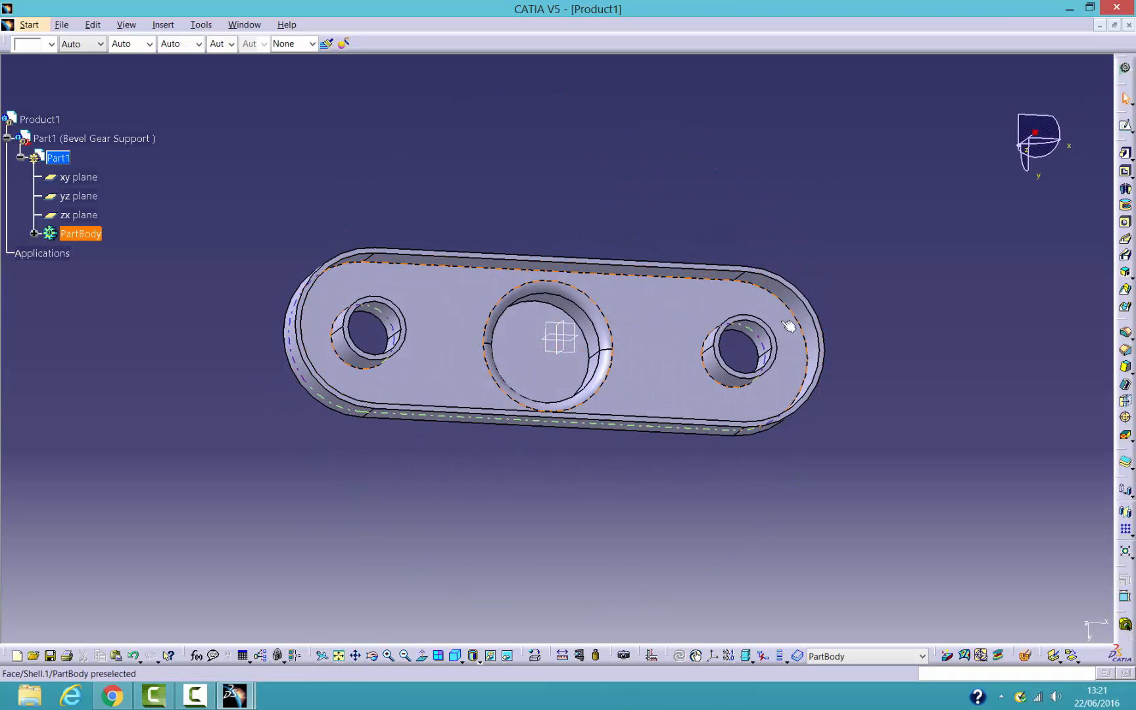
middle_drag(623, 198, 497, 297)
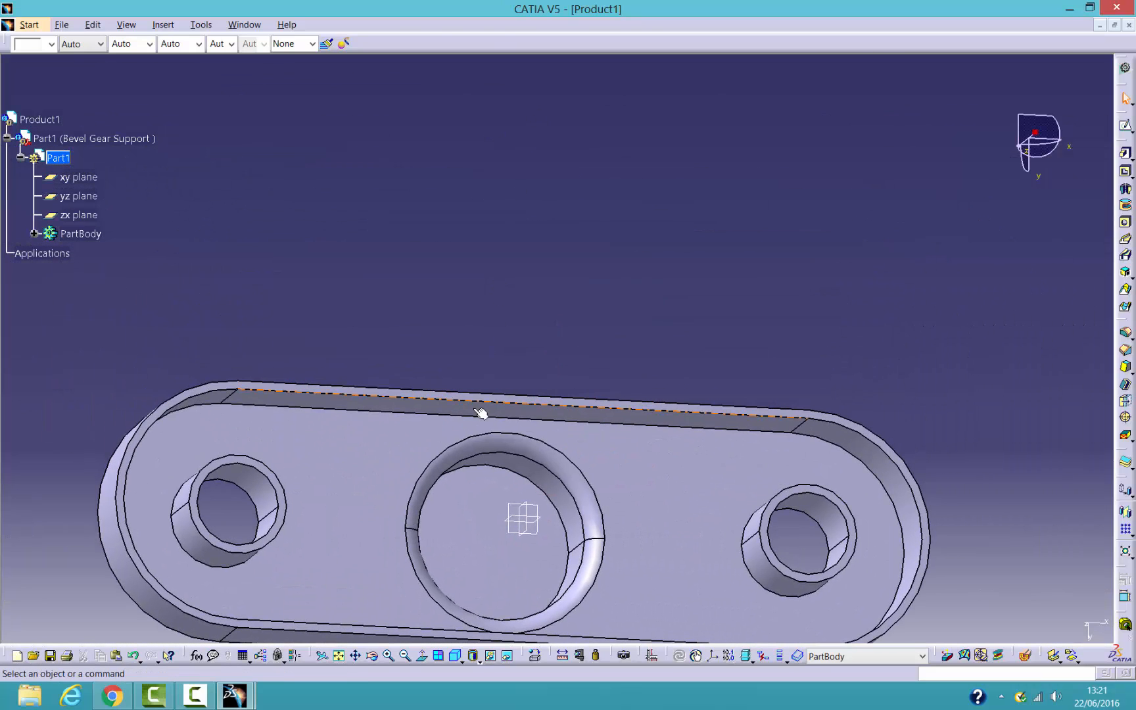
click(562, 654)
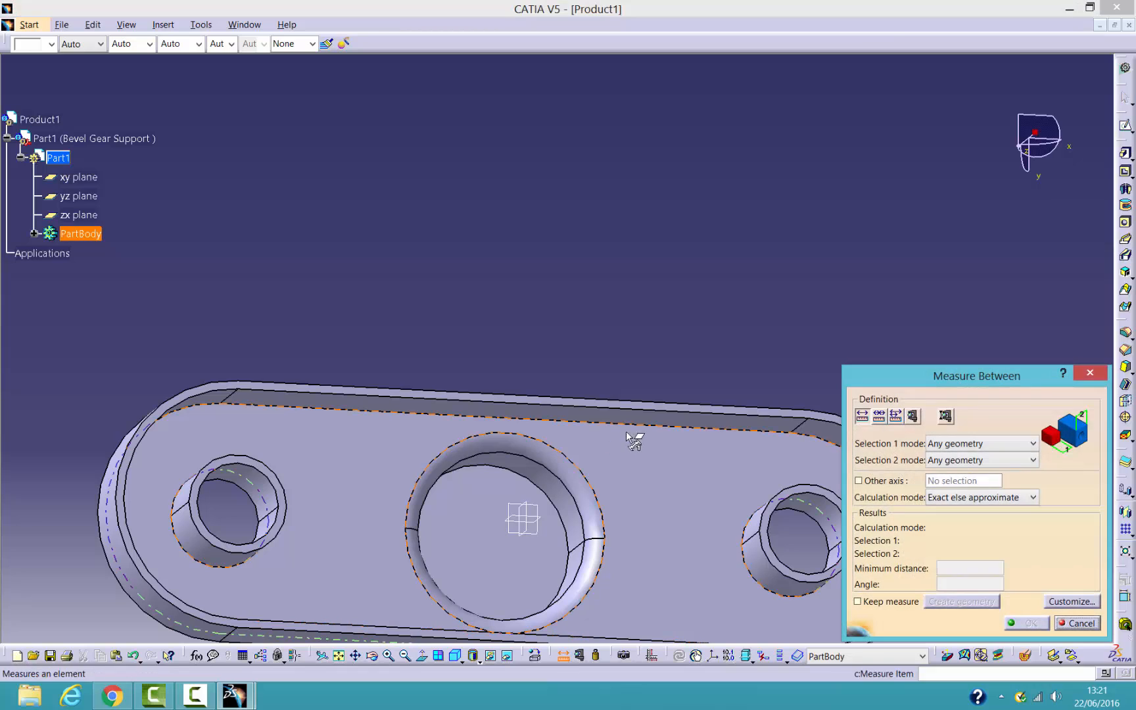
click(620, 405)
click(622, 402)
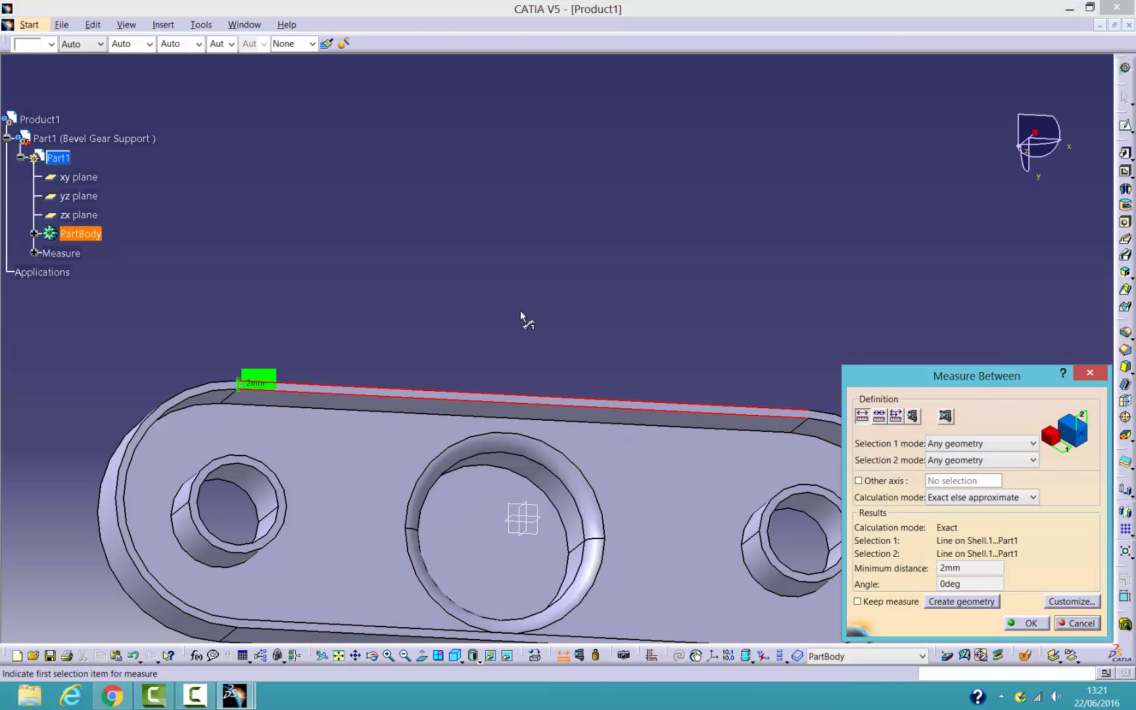
drag(271, 358, 311, 304)
click(1077, 622)
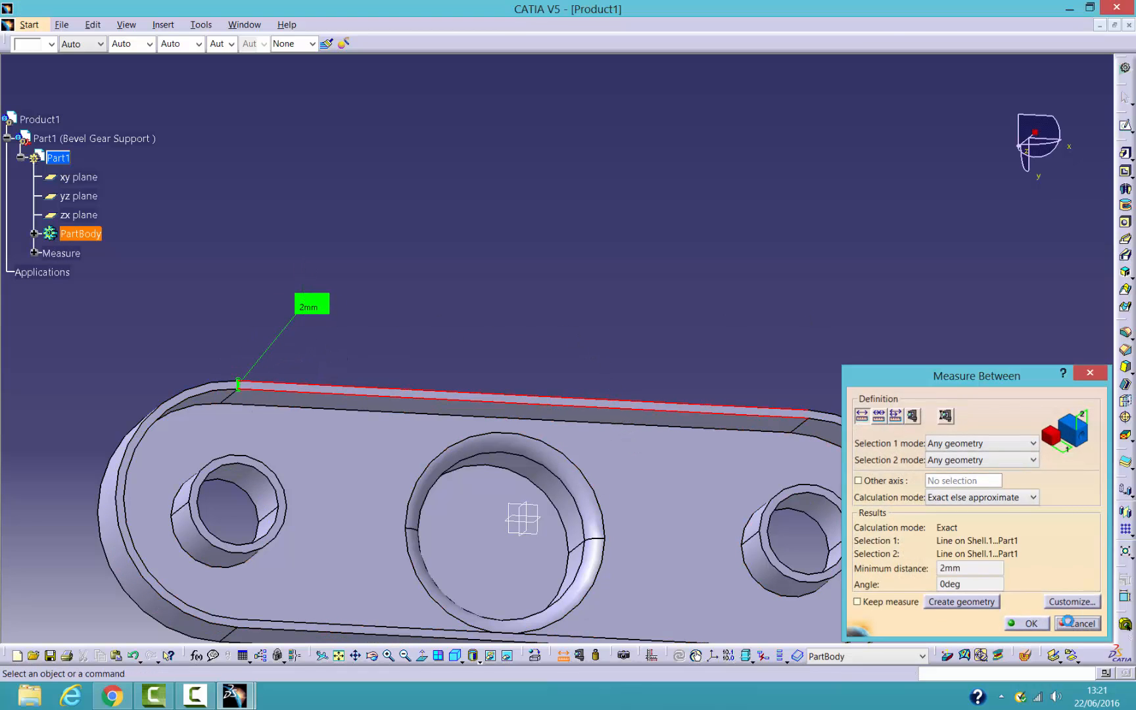
middle_drag(669, 386, 530, 535)
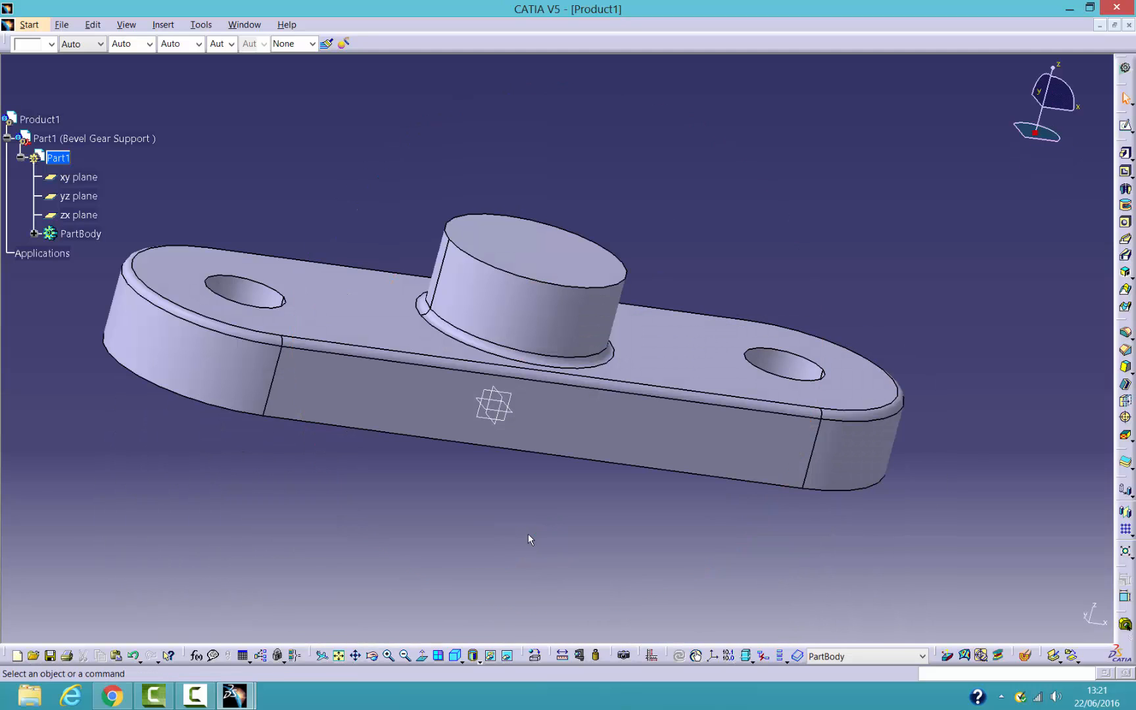
middle_drag(749, 257, 760, 284)
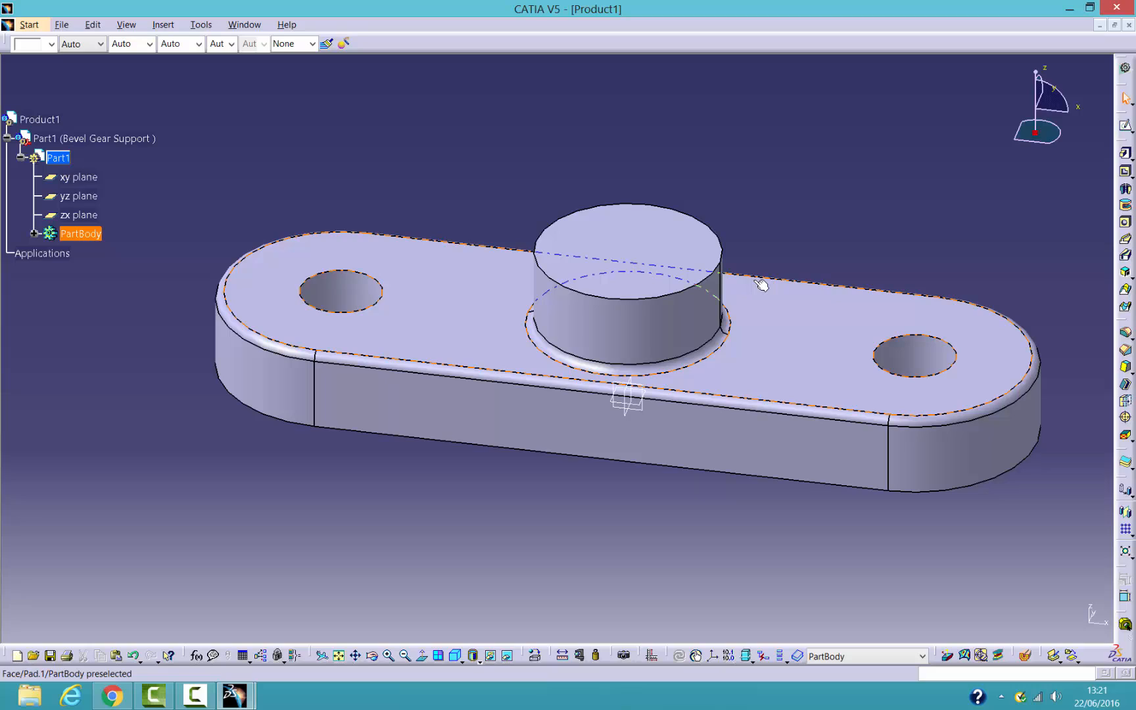